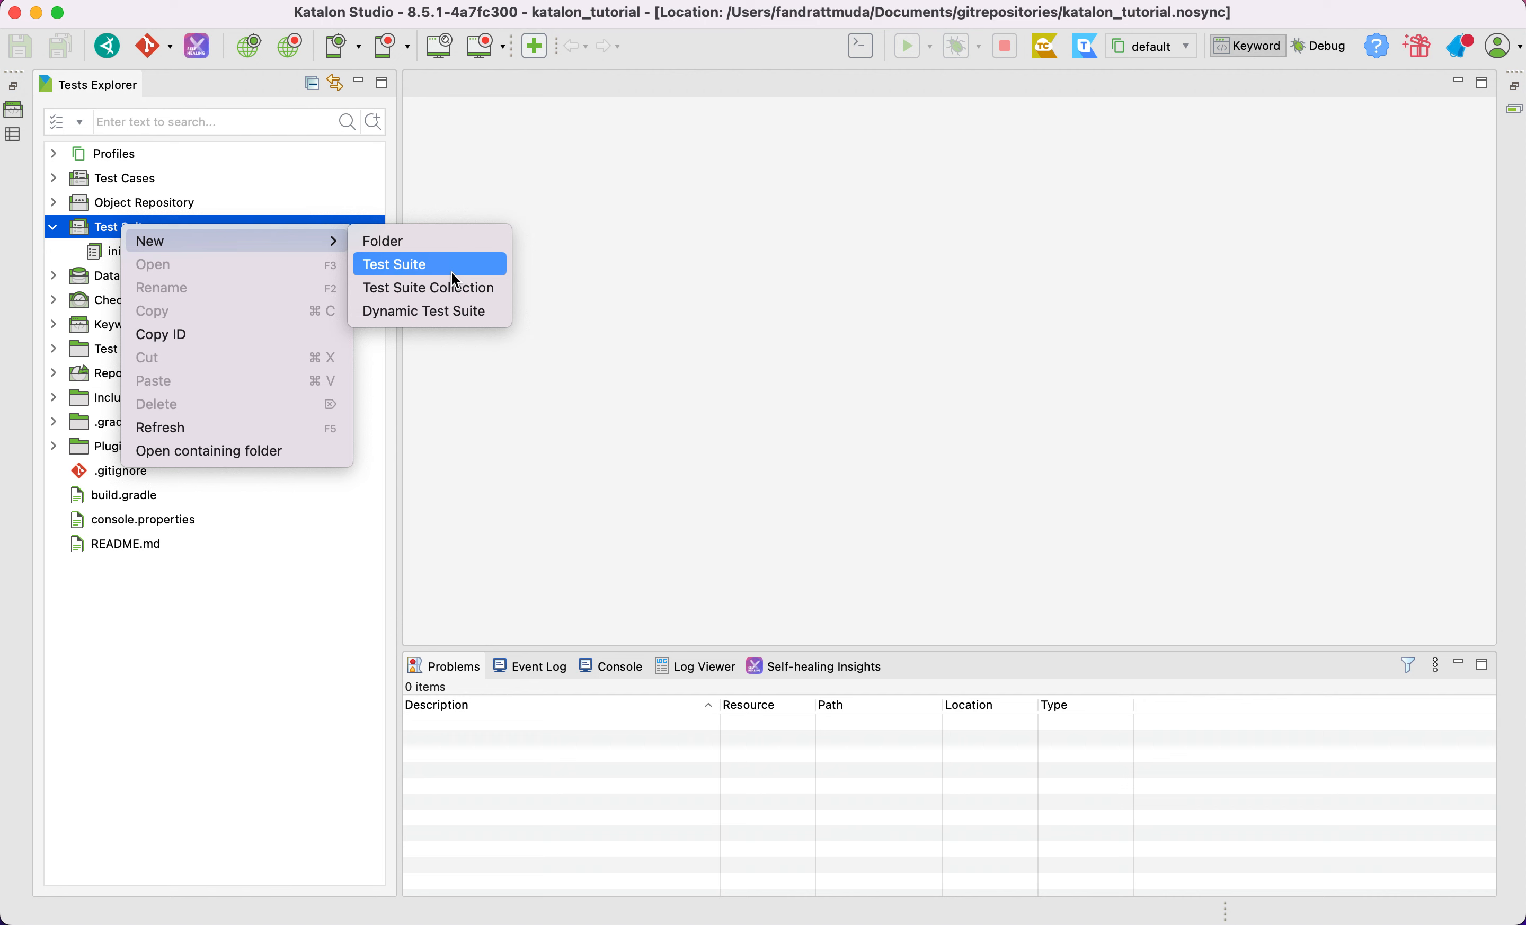
# Create a new test suite named saucelabs in the Test Suites folder
pyautogui.click(452, 272)
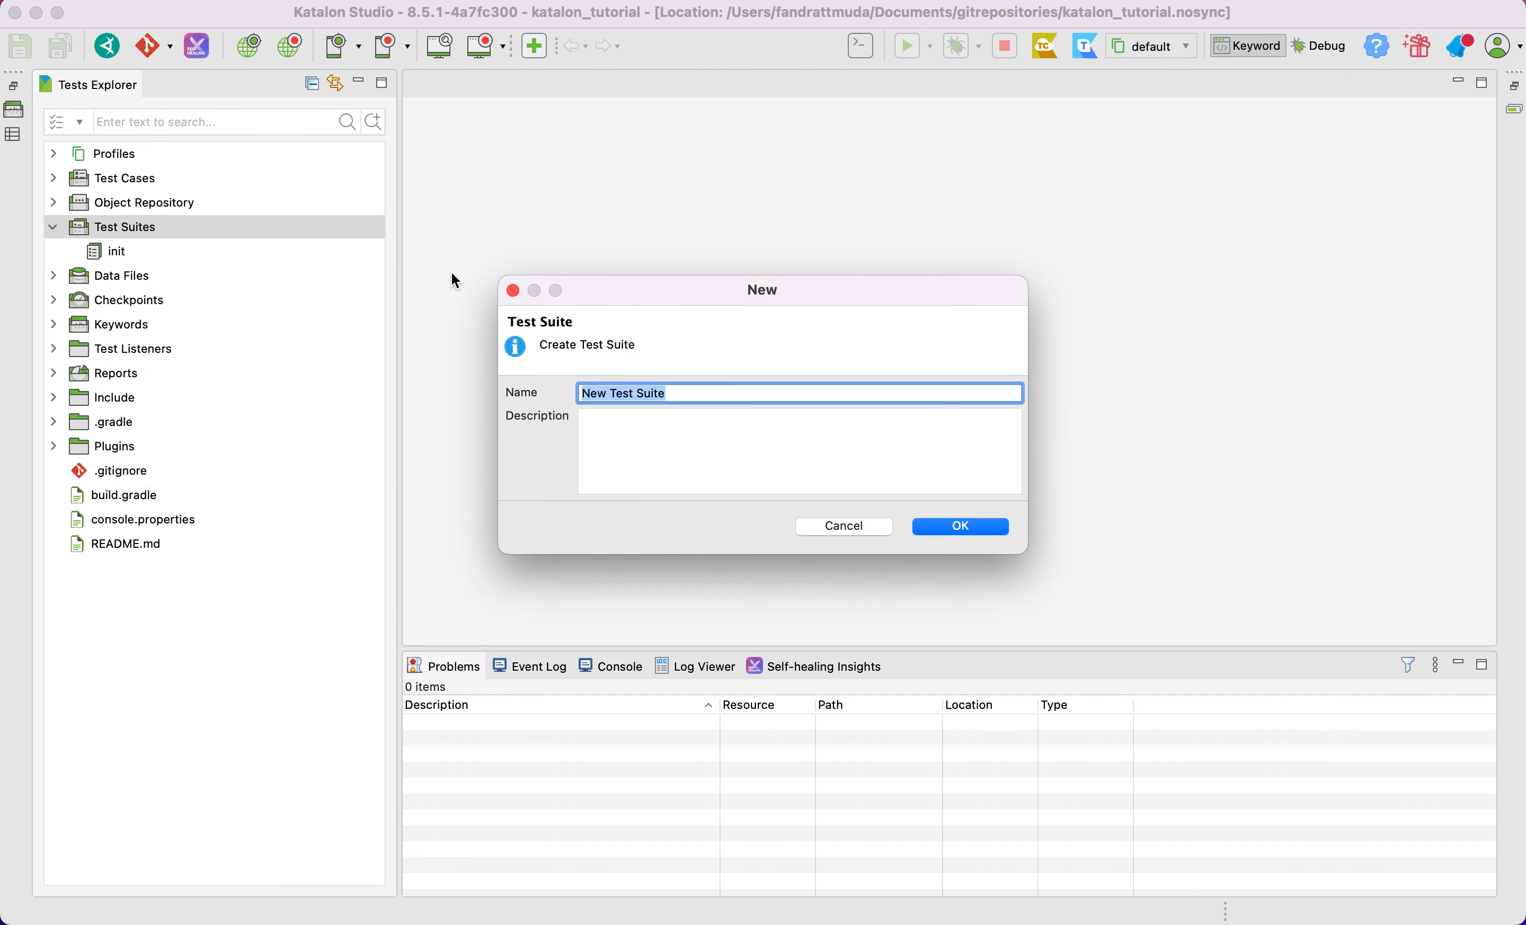
pyautogui.write('saucelabs')
pyautogui.press('Return')
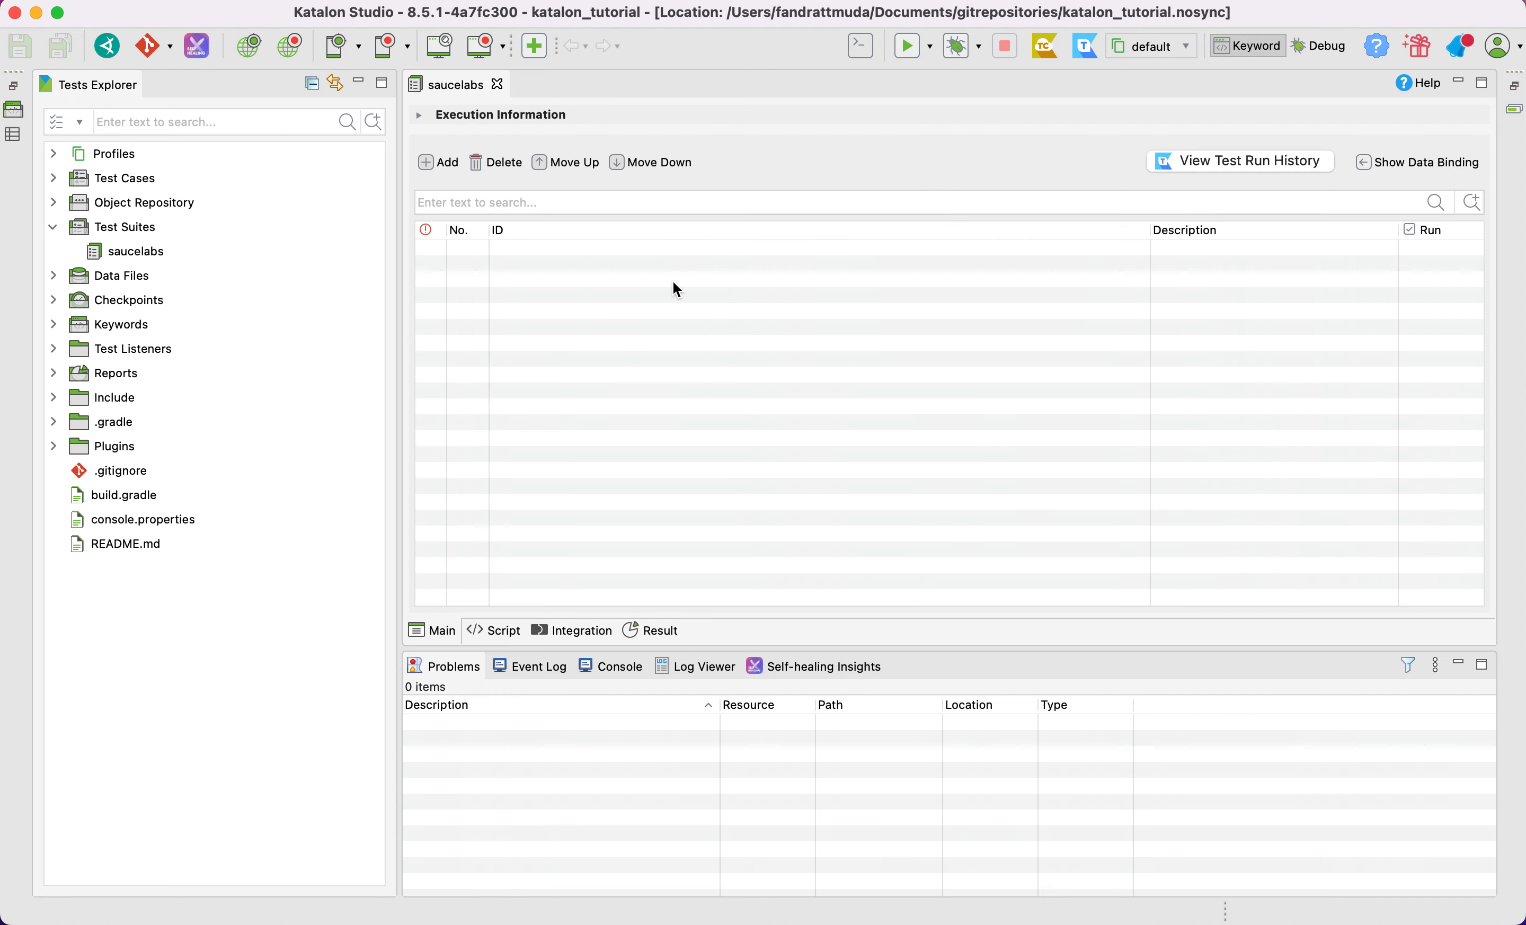
# Add the TC Login test case from the saucelabs folder and sample_saucelabs_web_record to the suite
pyautogui.click(441, 166)
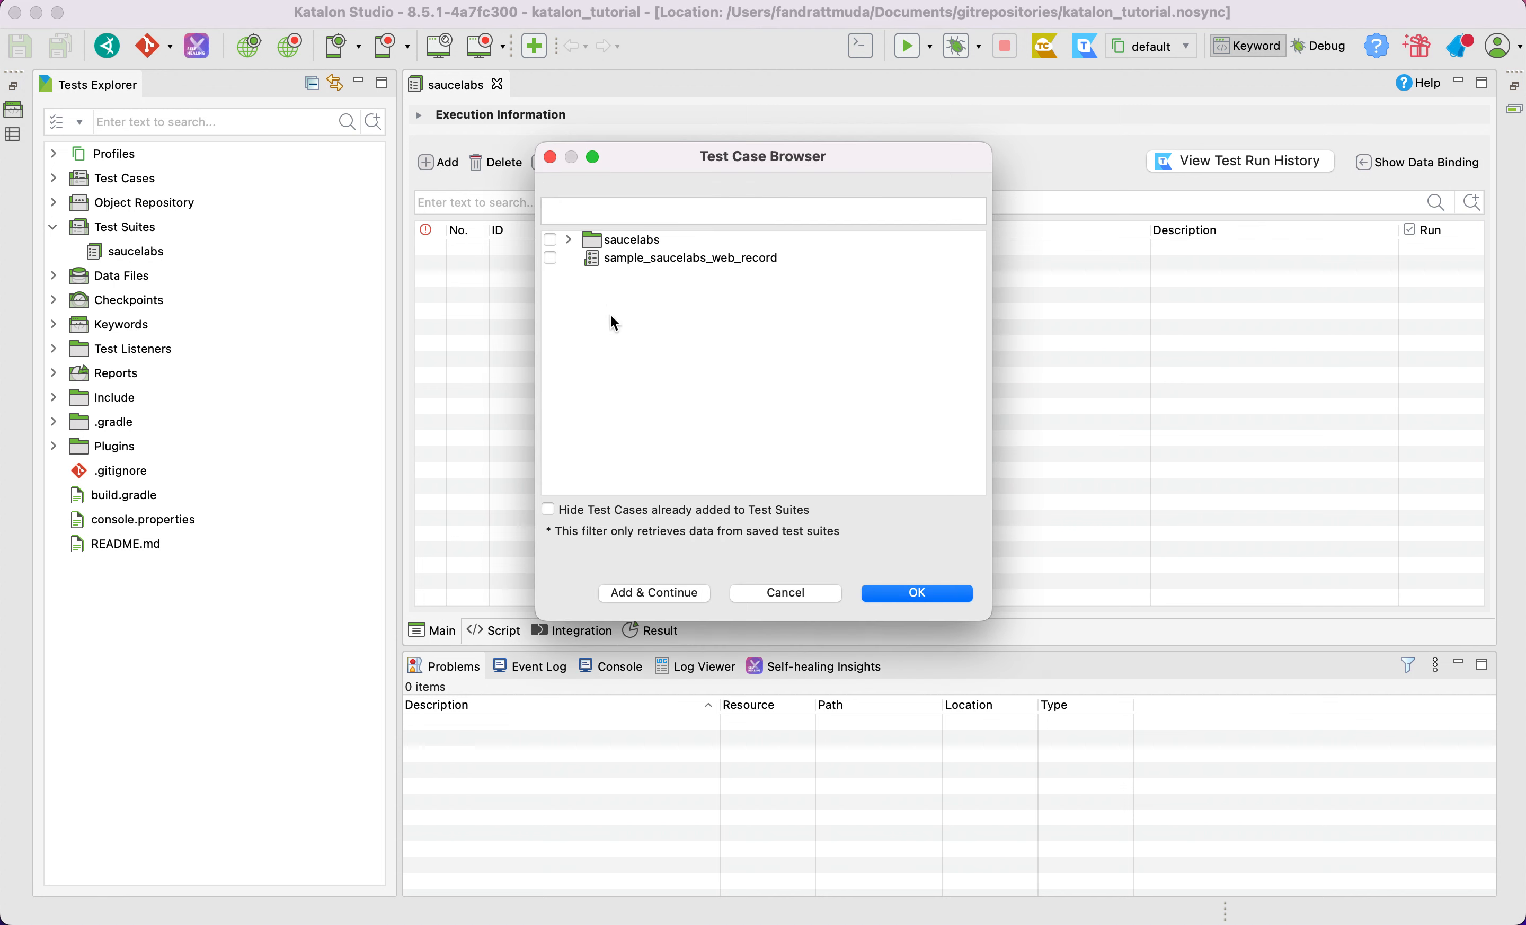
pyautogui.click(568, 240)
pyautogui.click(550, 258)
pyautogui.click(551, 276)
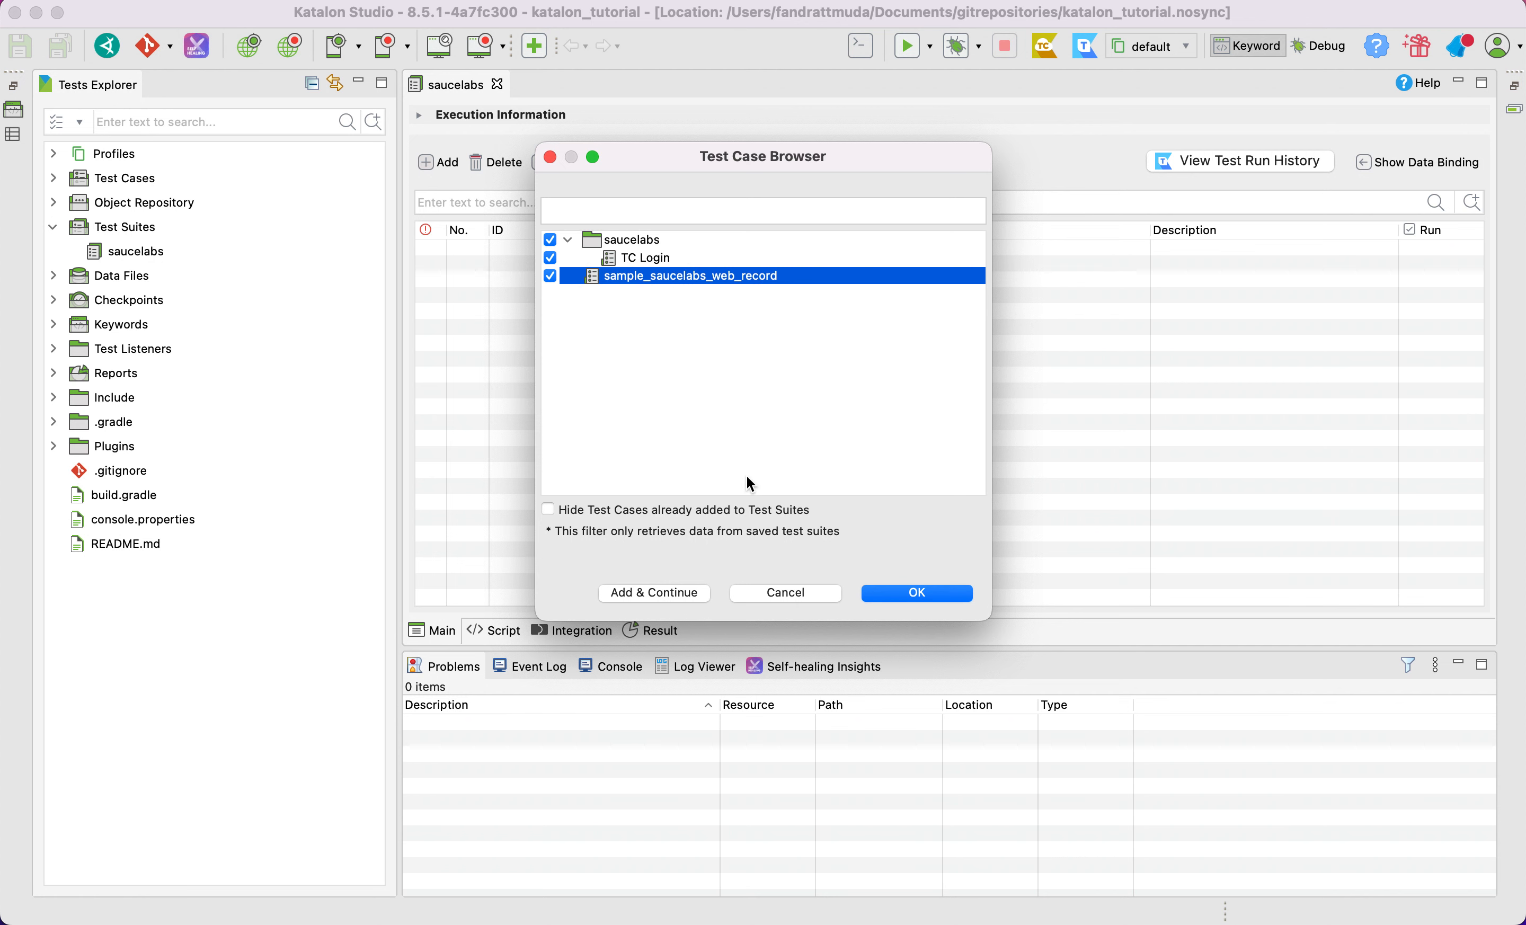
pyautogui.click(919, 594)
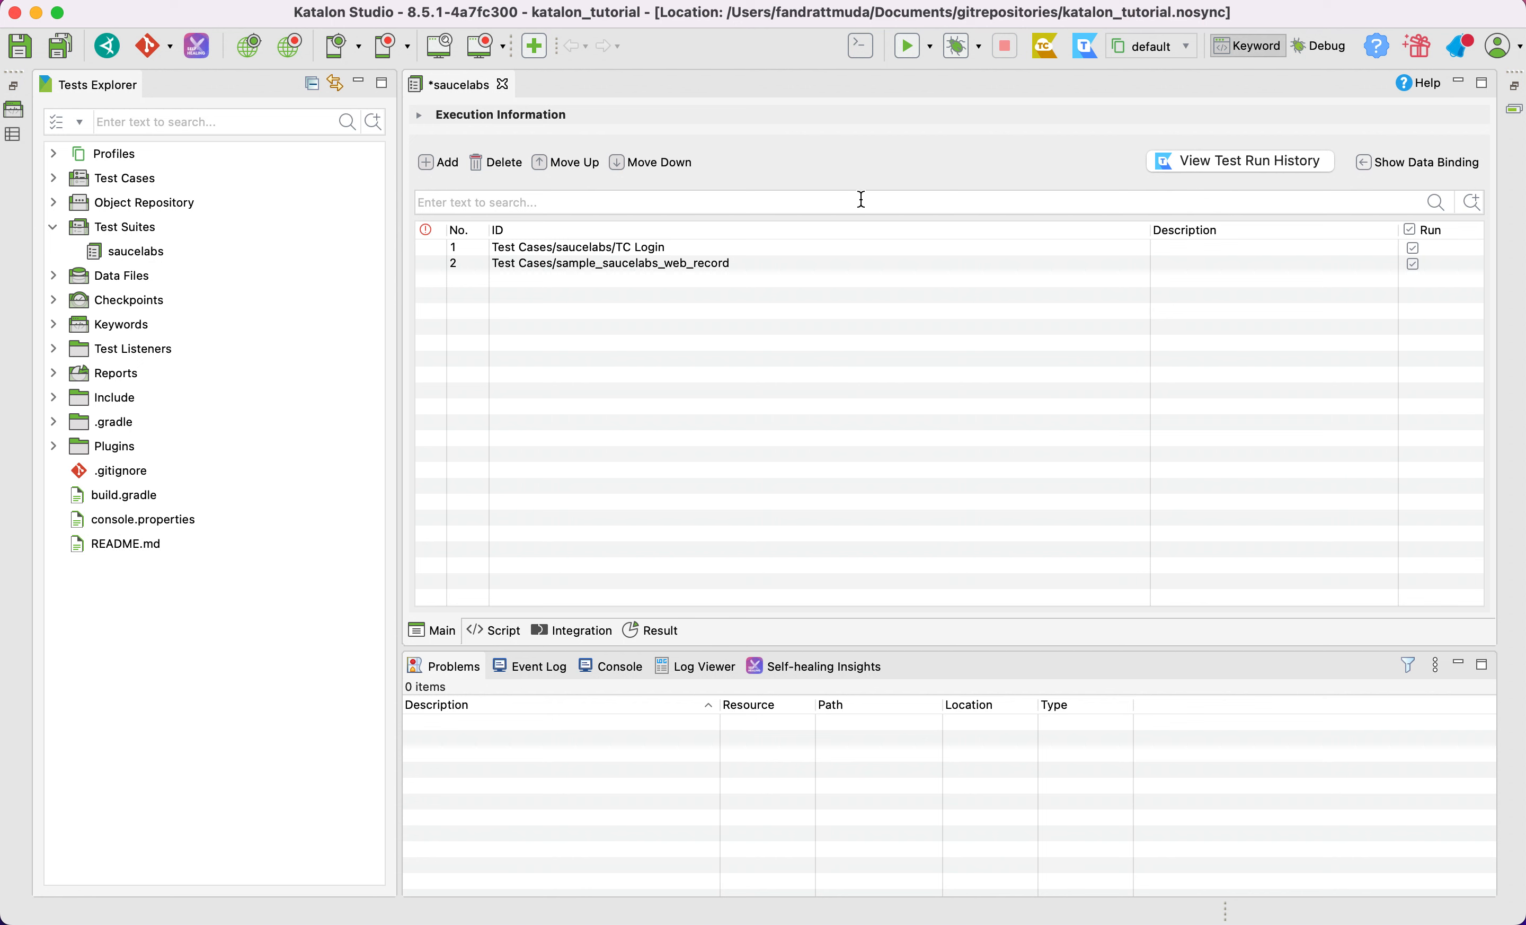
# Exclude TC Login from the run, re-enable Run for all test cases, and save the suite
pyautogui.click(1415, 249)
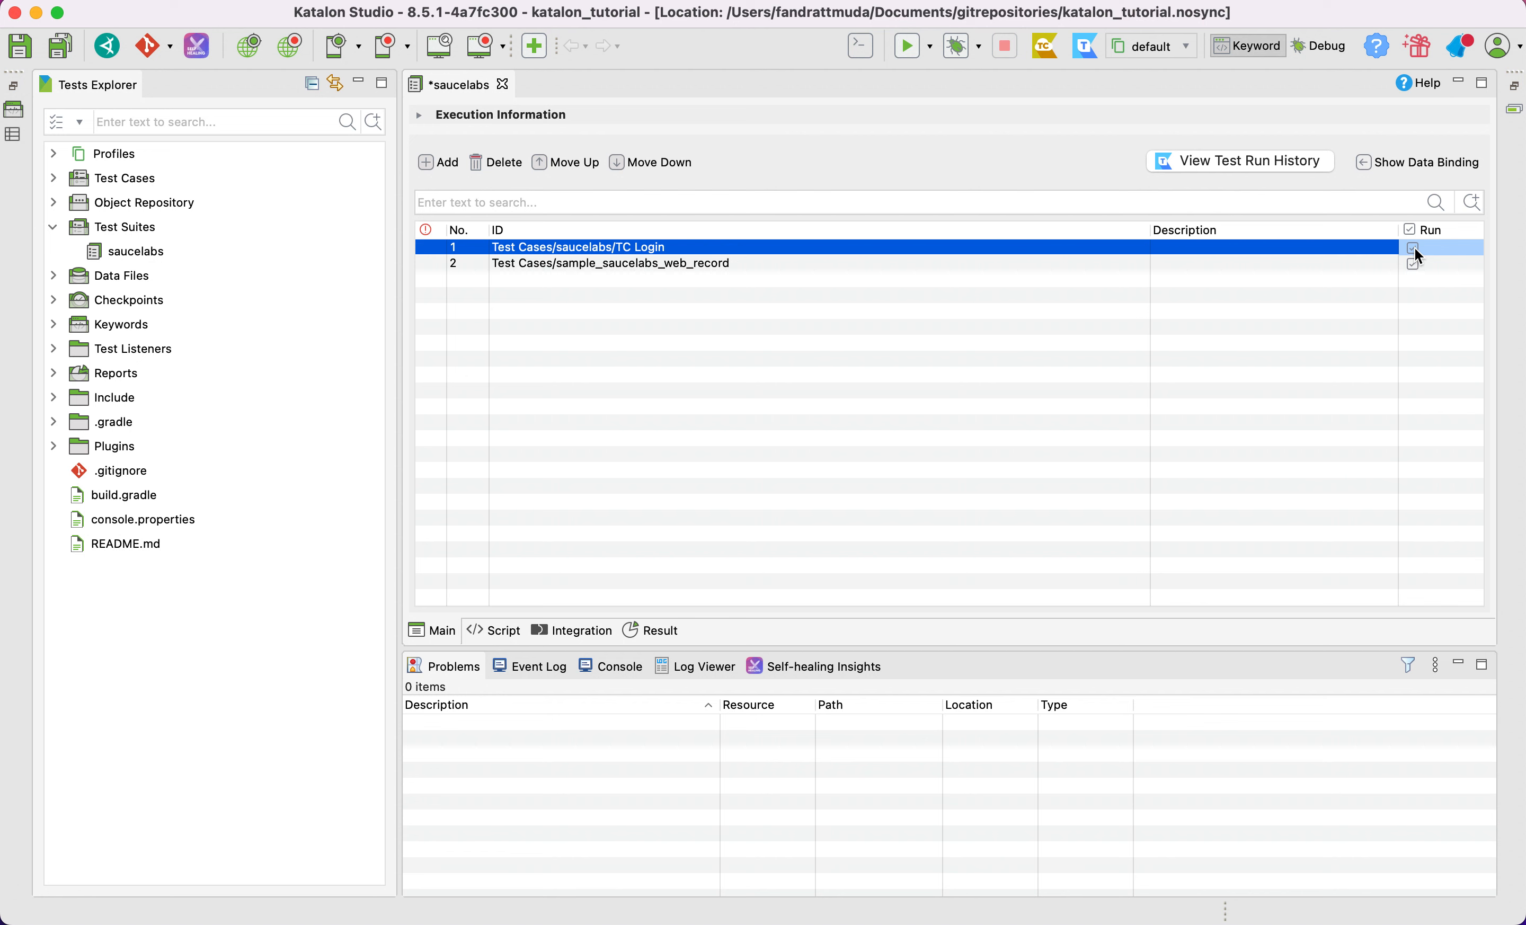
pyautogui.click(1255, 361)
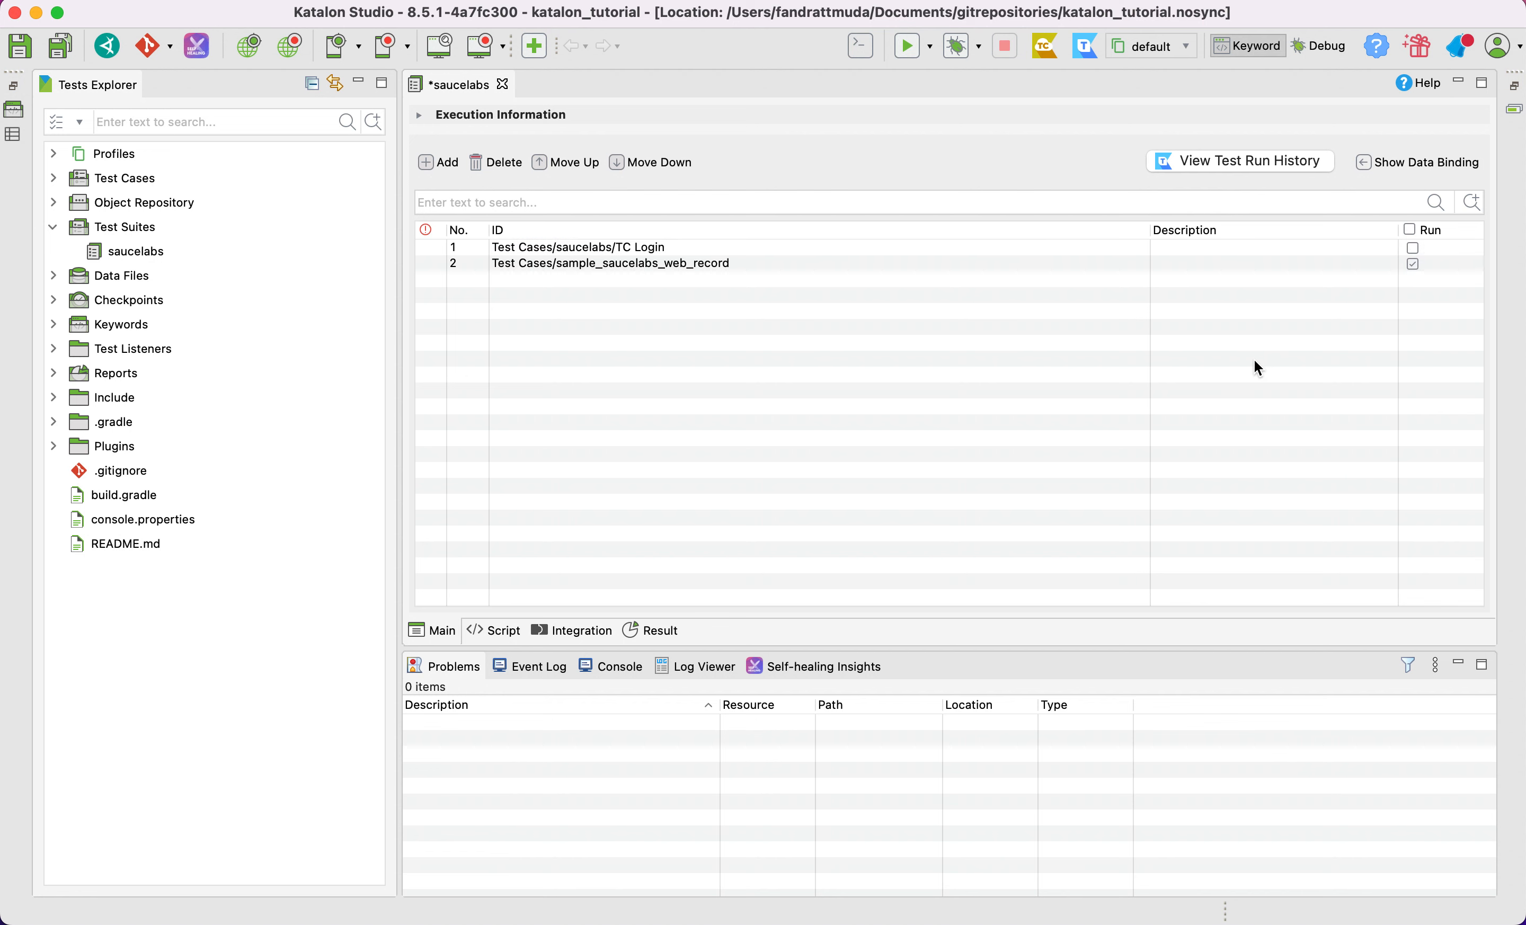
pyautogui.click(1412, 230)
pyautogui.press('super+s')
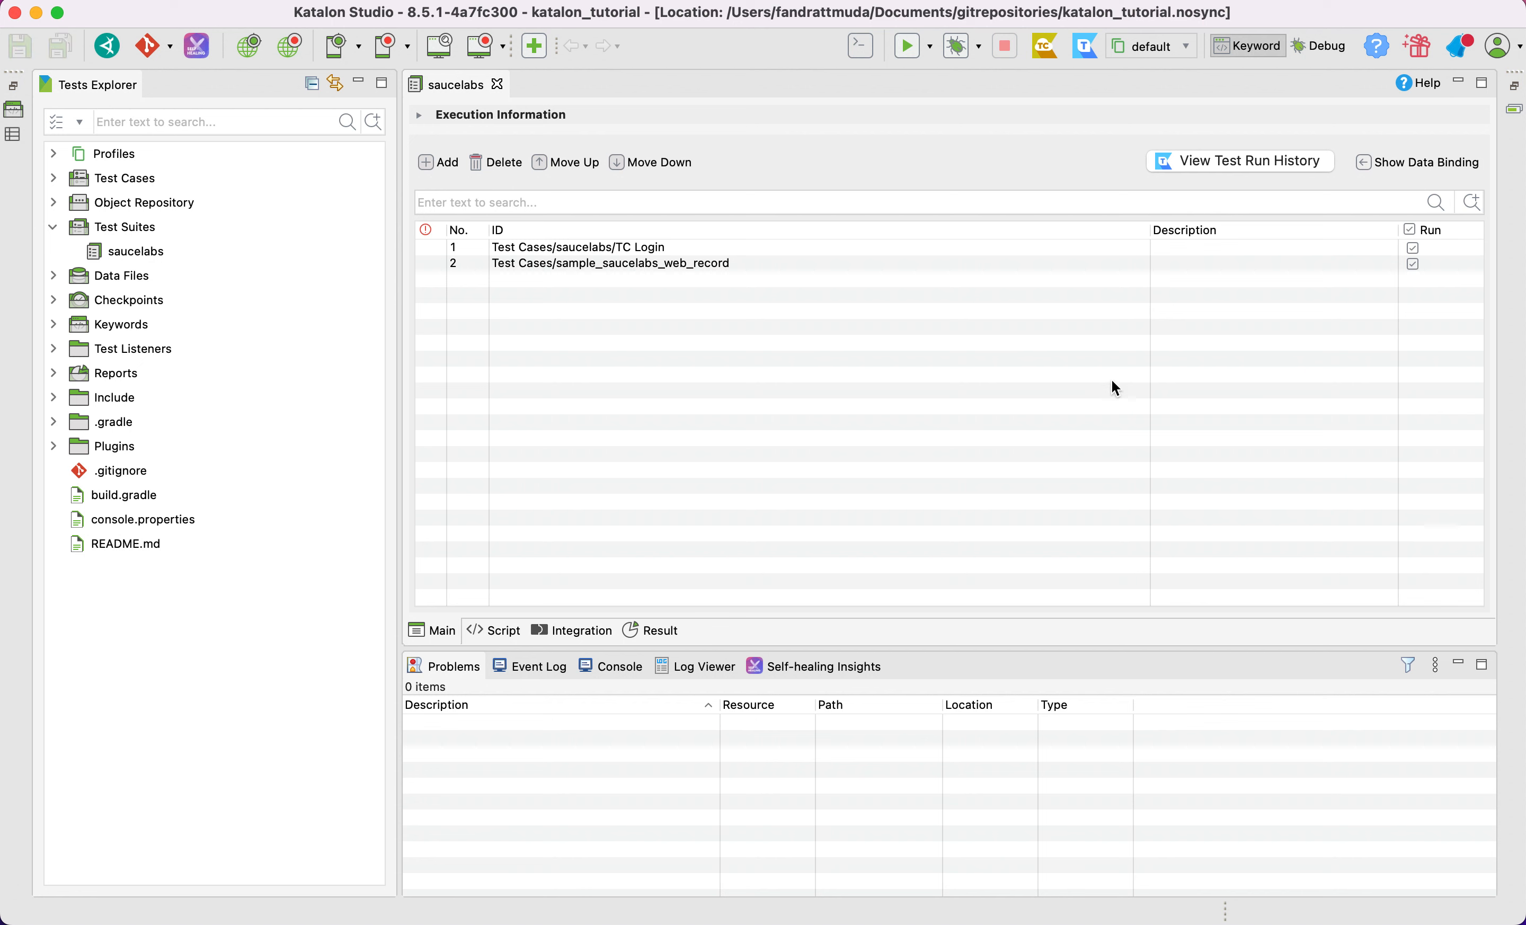
# Examine the setup and teardown methods in the suite's script and return to the test case list
pyautogui.click(514, 635)
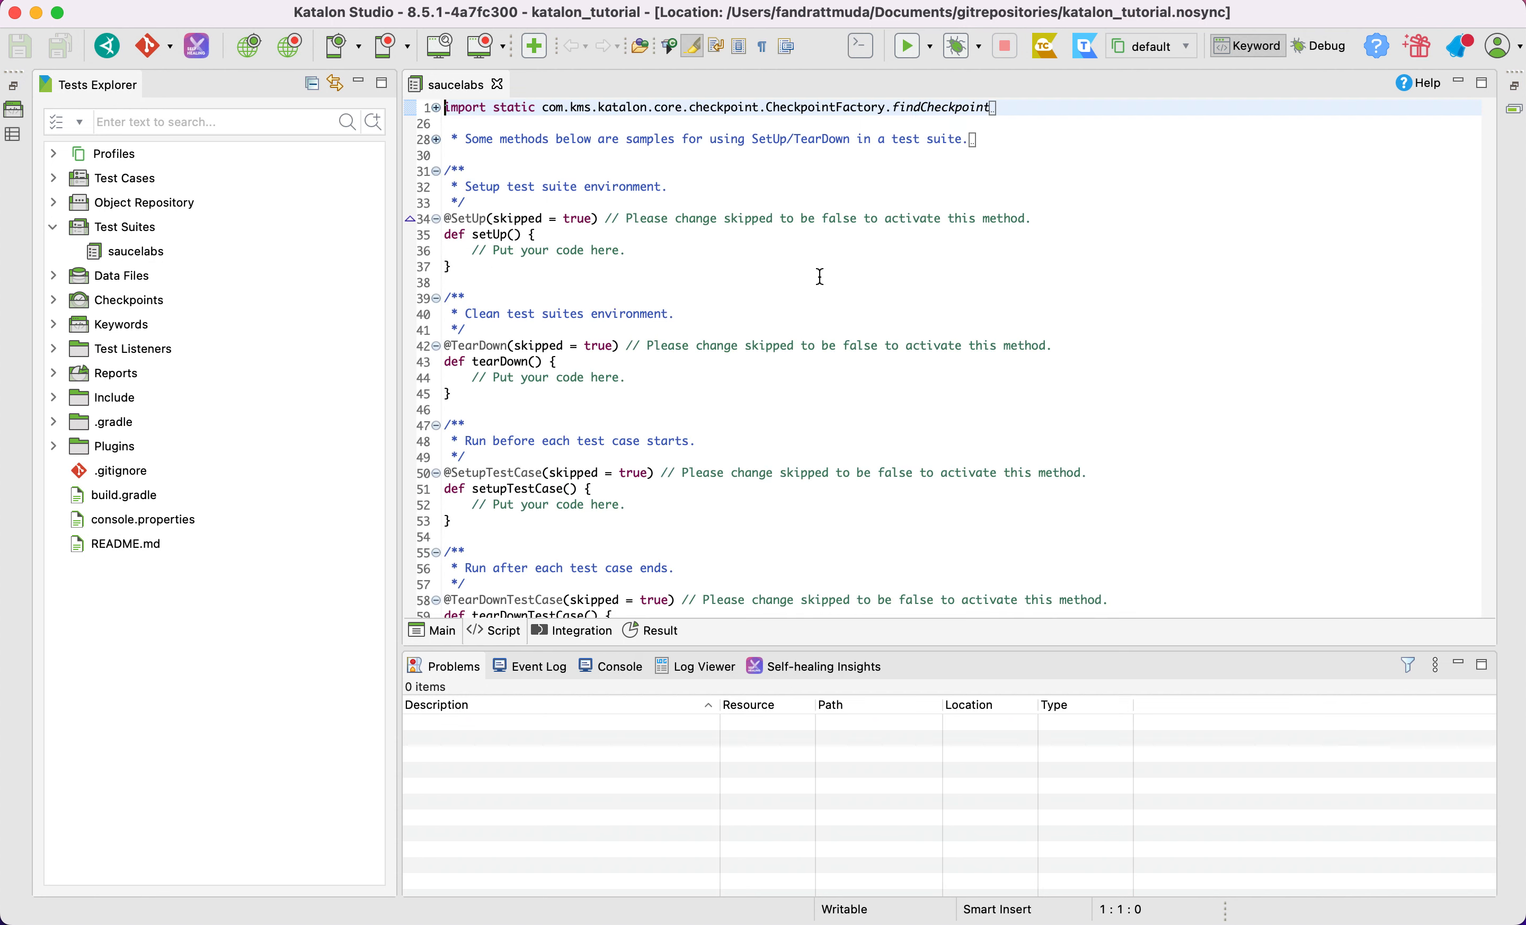
pyautogui.click(614, 225)
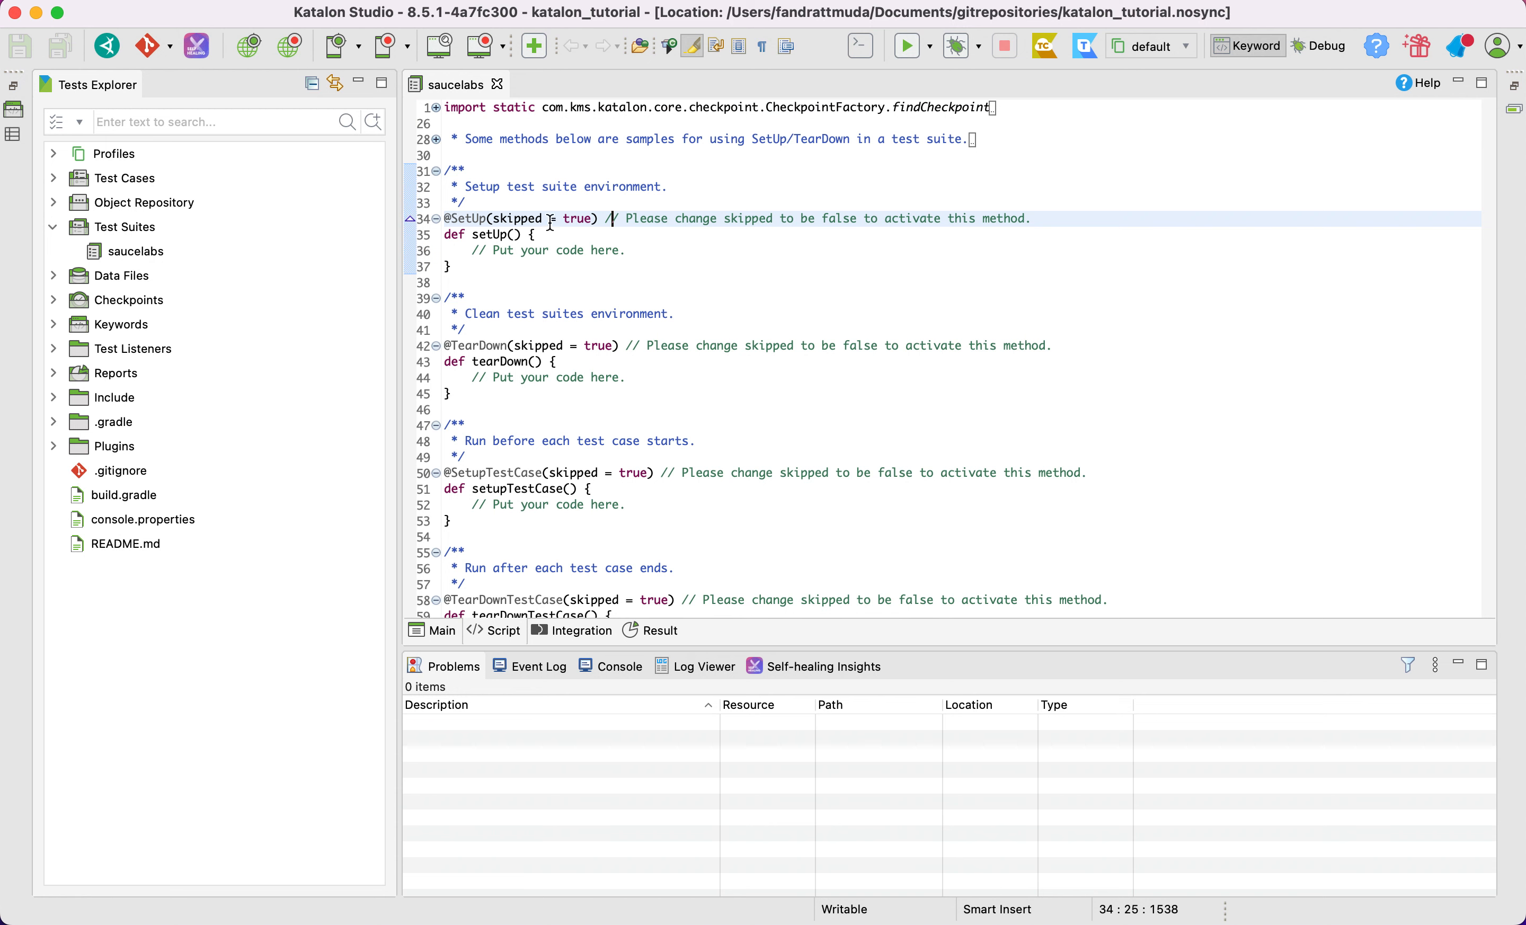
pyautogui.moveTo(512, 226)
pyautogui.scroll(-4, 583, 300)
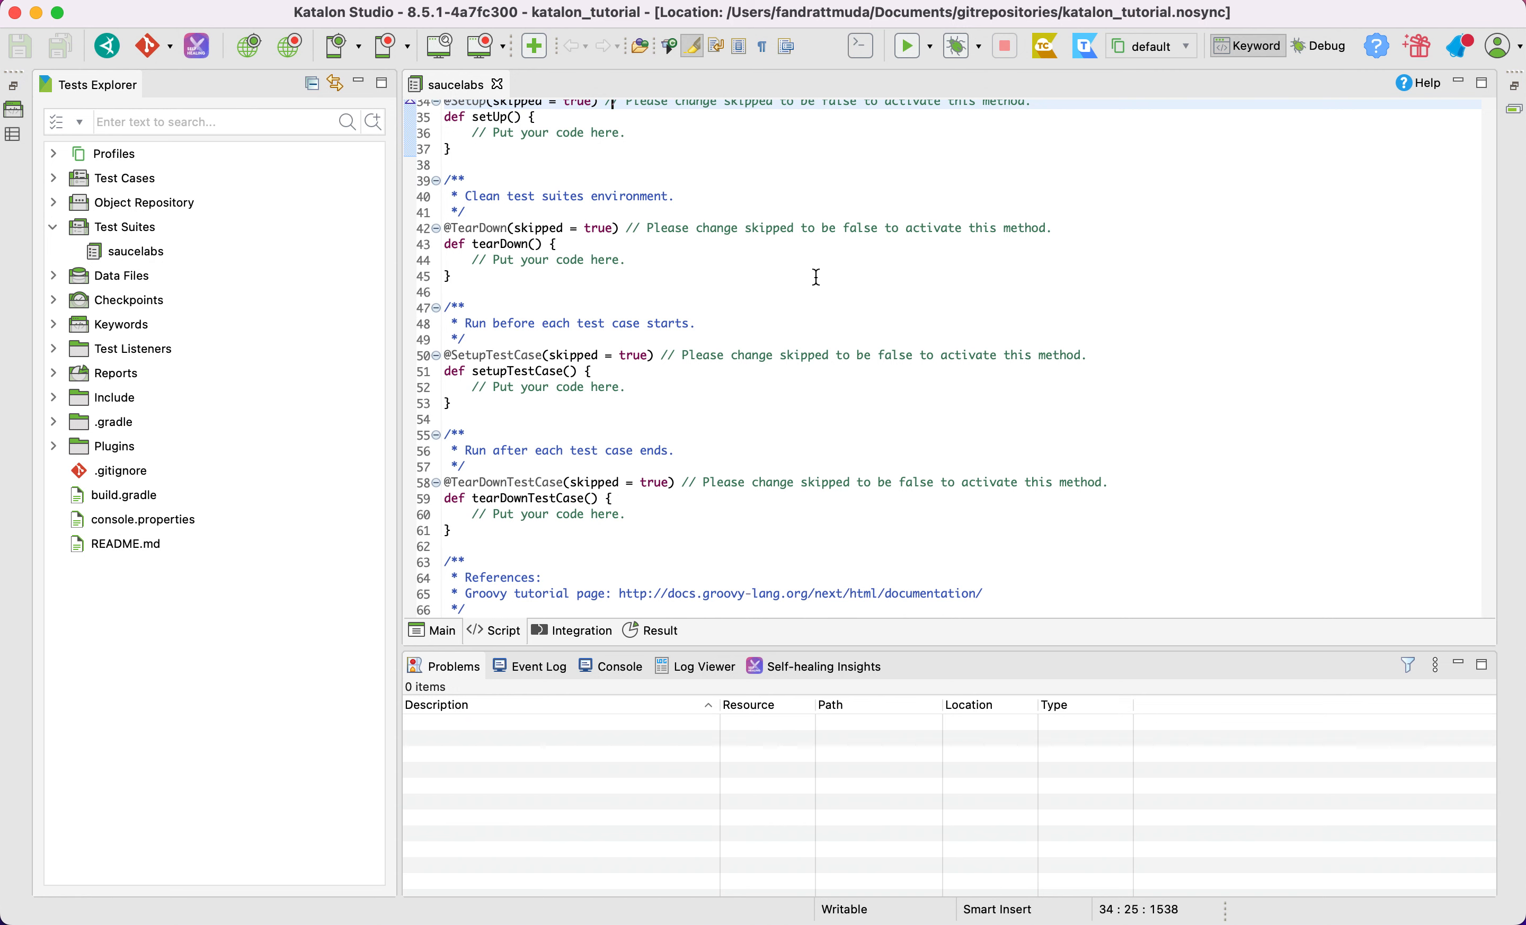
pyautogui.scroll(3, 819, 278)
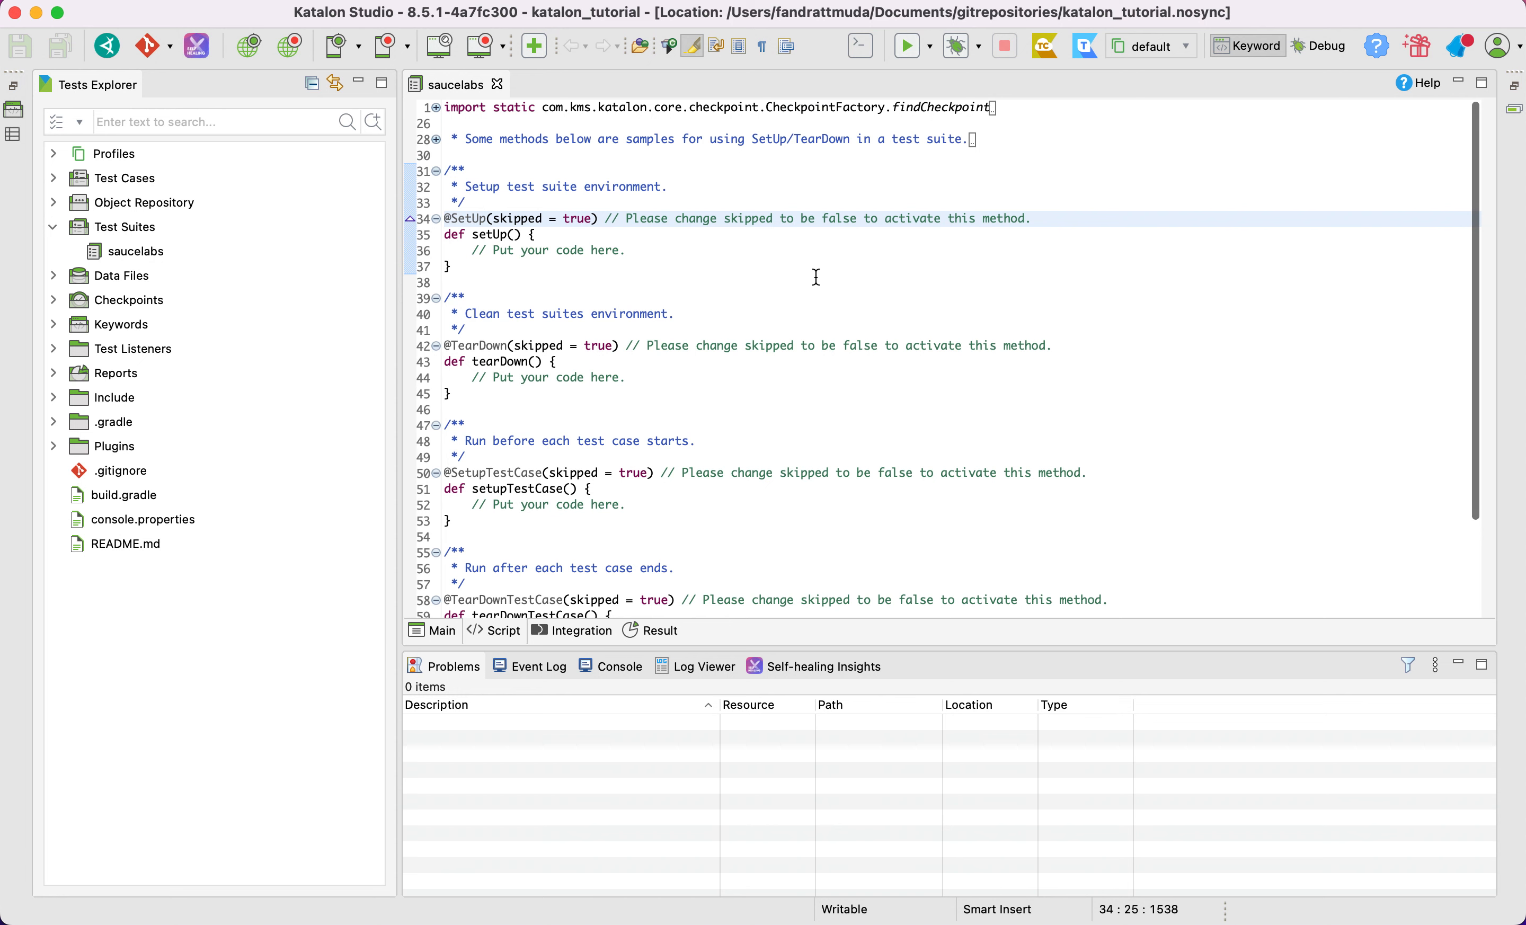
pyautogui.click(445, 632)
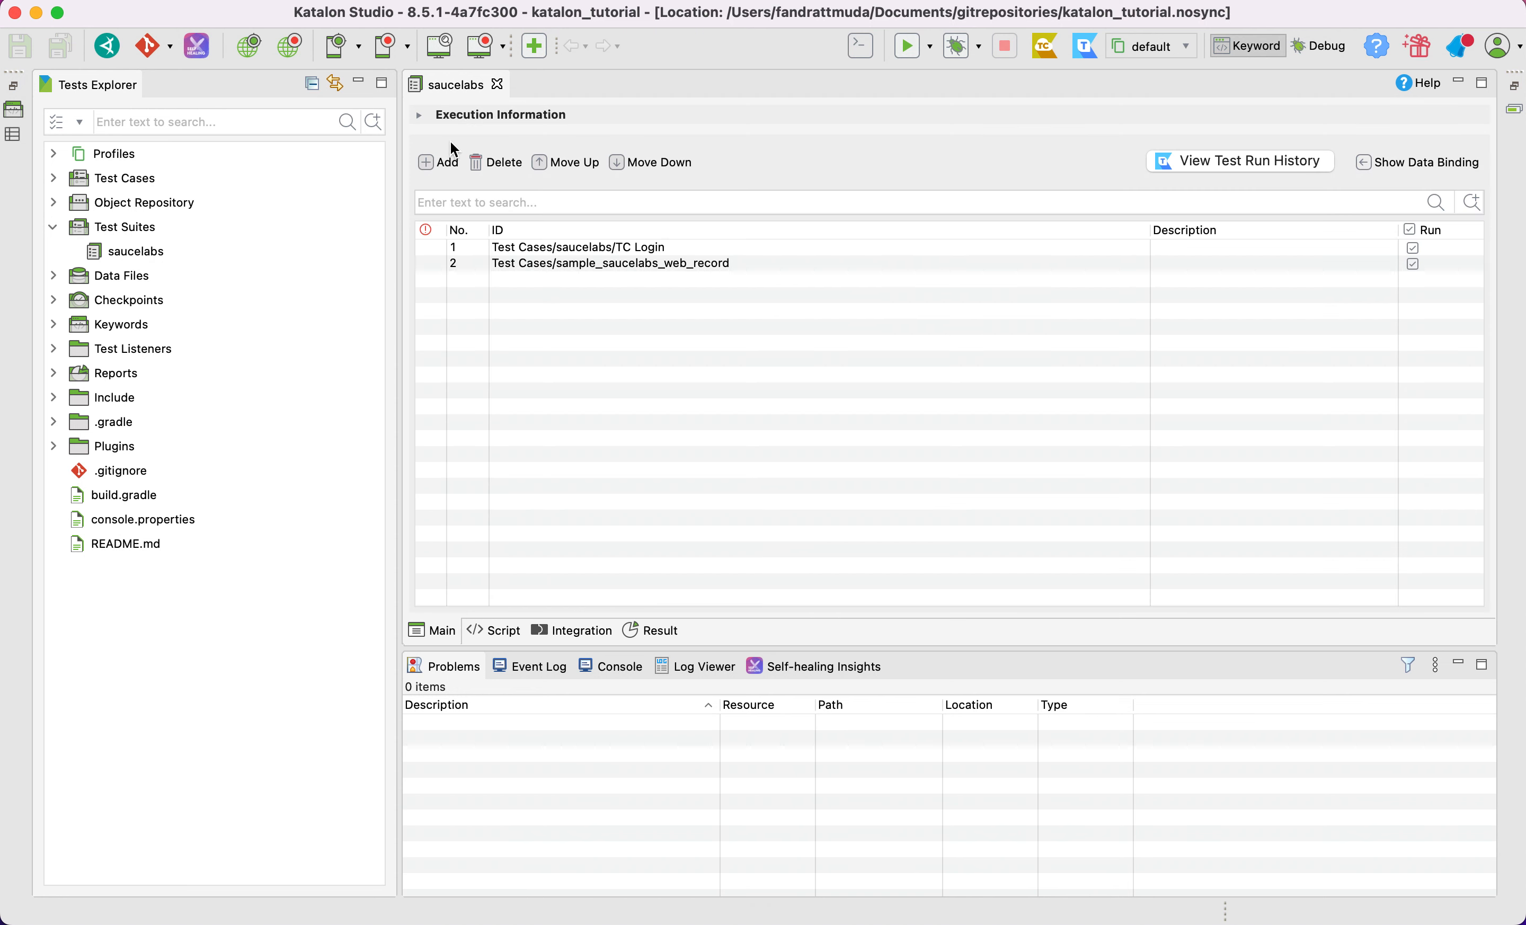
# Try to set the suite's execution information to retry failed executions immediately, and save the suite
pyautogui.click(422, 121)
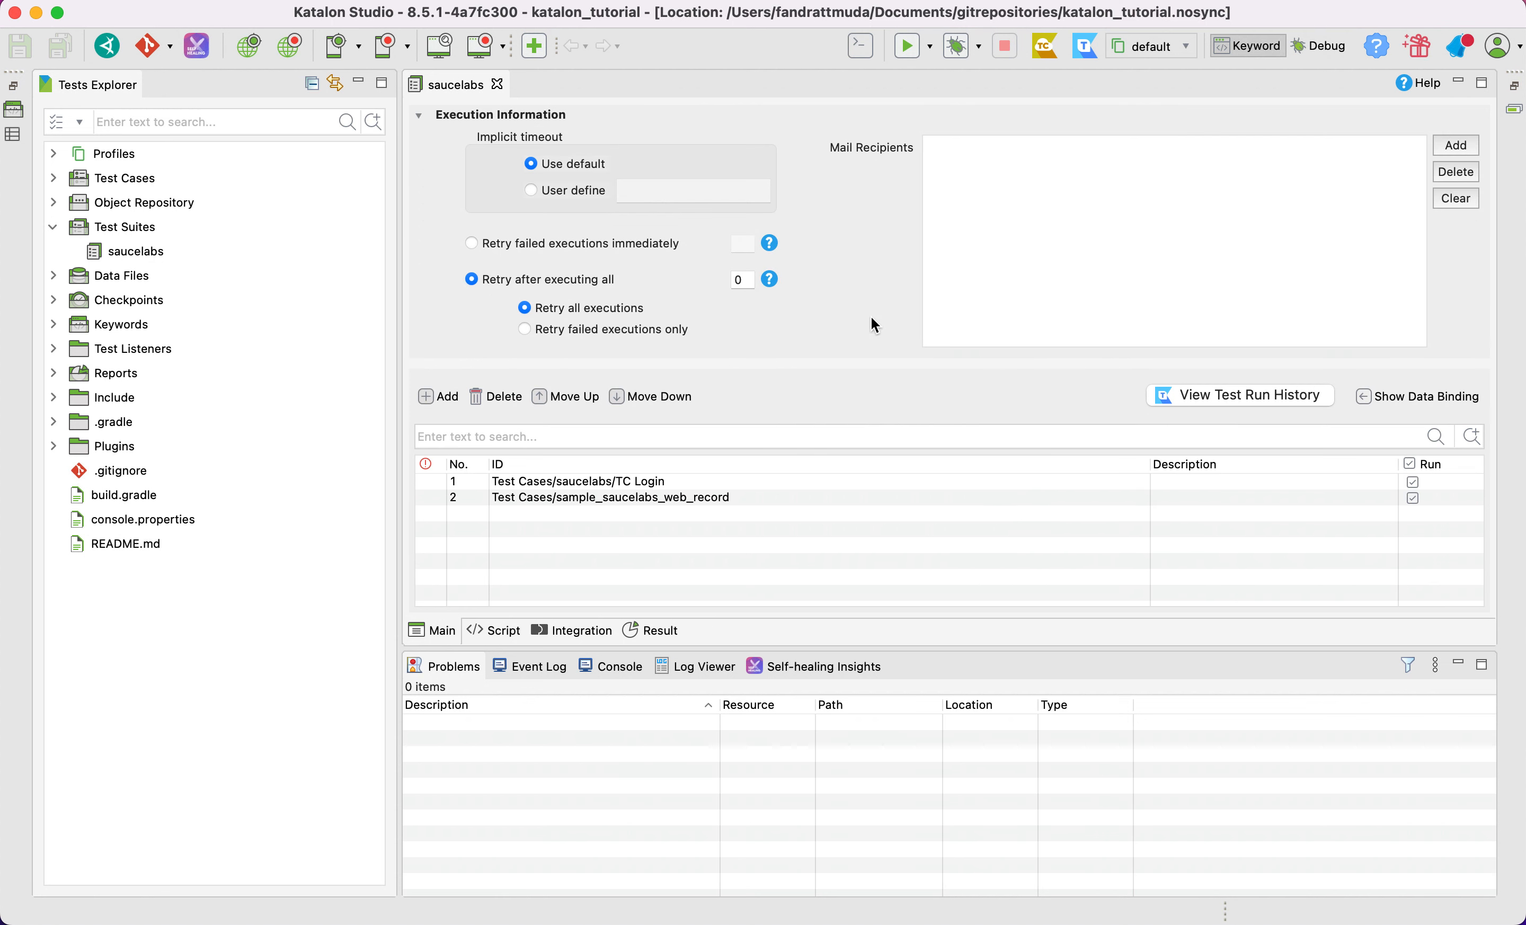
pyautogui.click(514, 245)
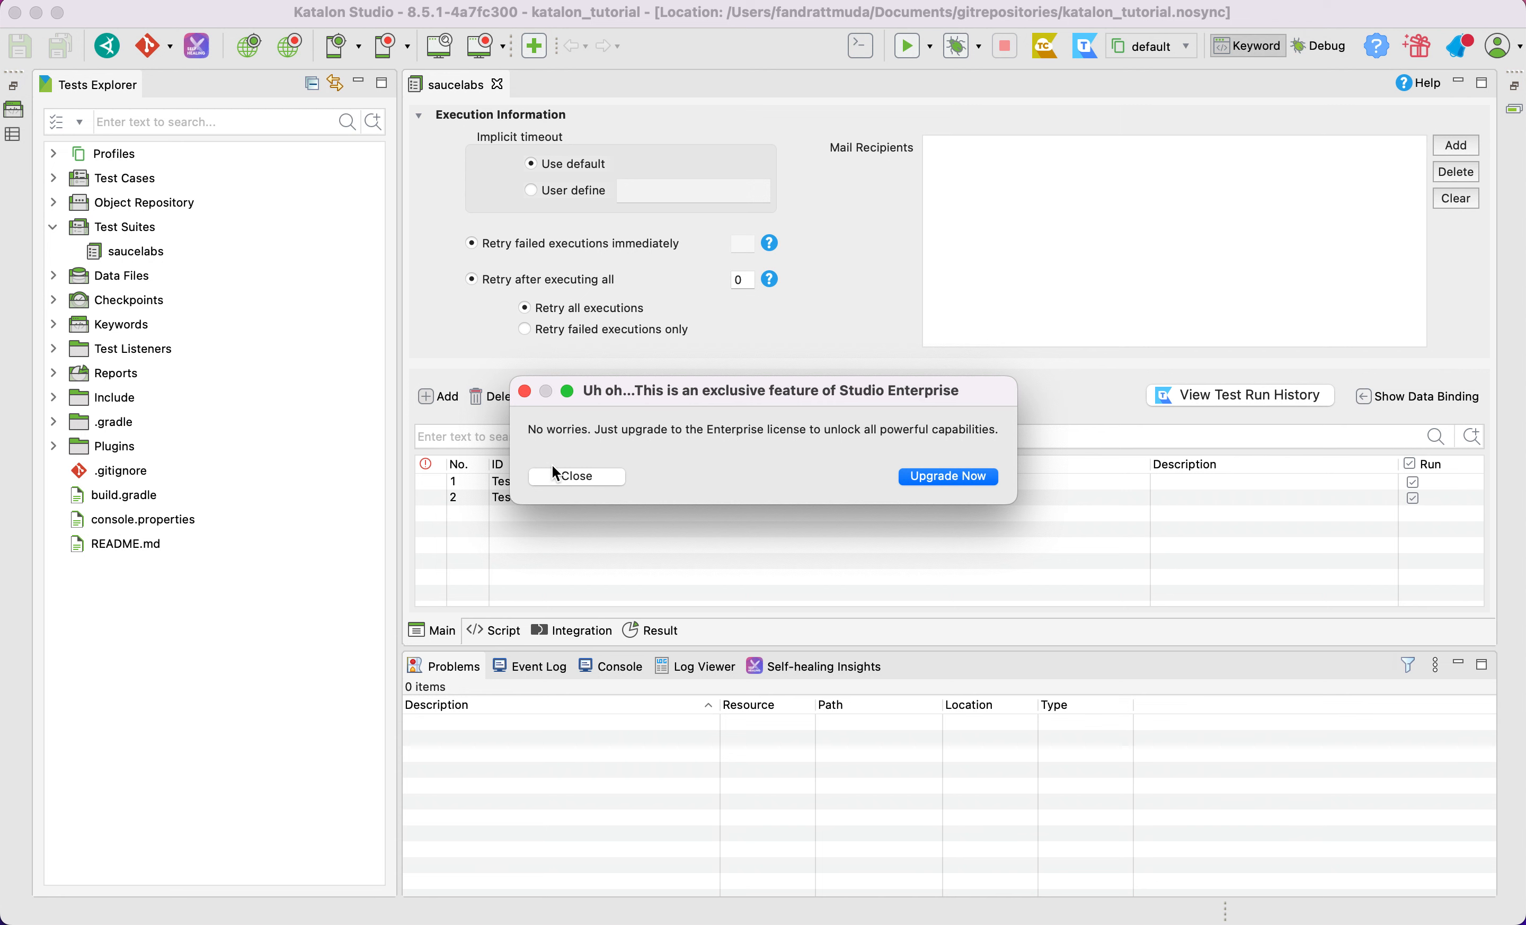
pyautogui.click(597, 480)
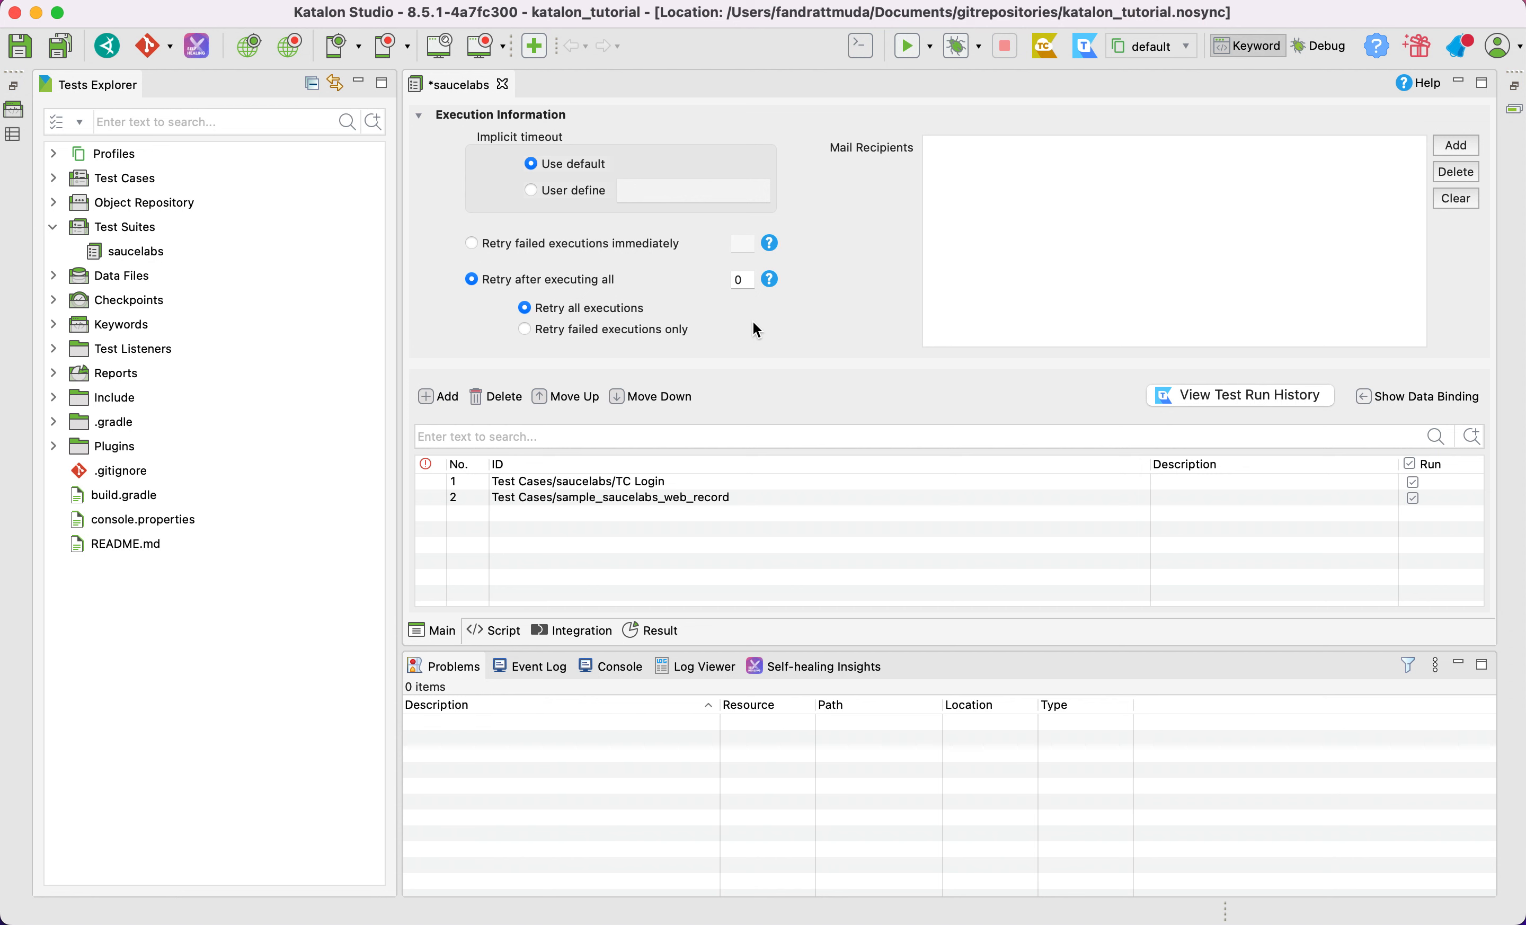
pyautogui.click(744, 282)
pyautogui.click(419, 117)
pyautogui.press('super+s')
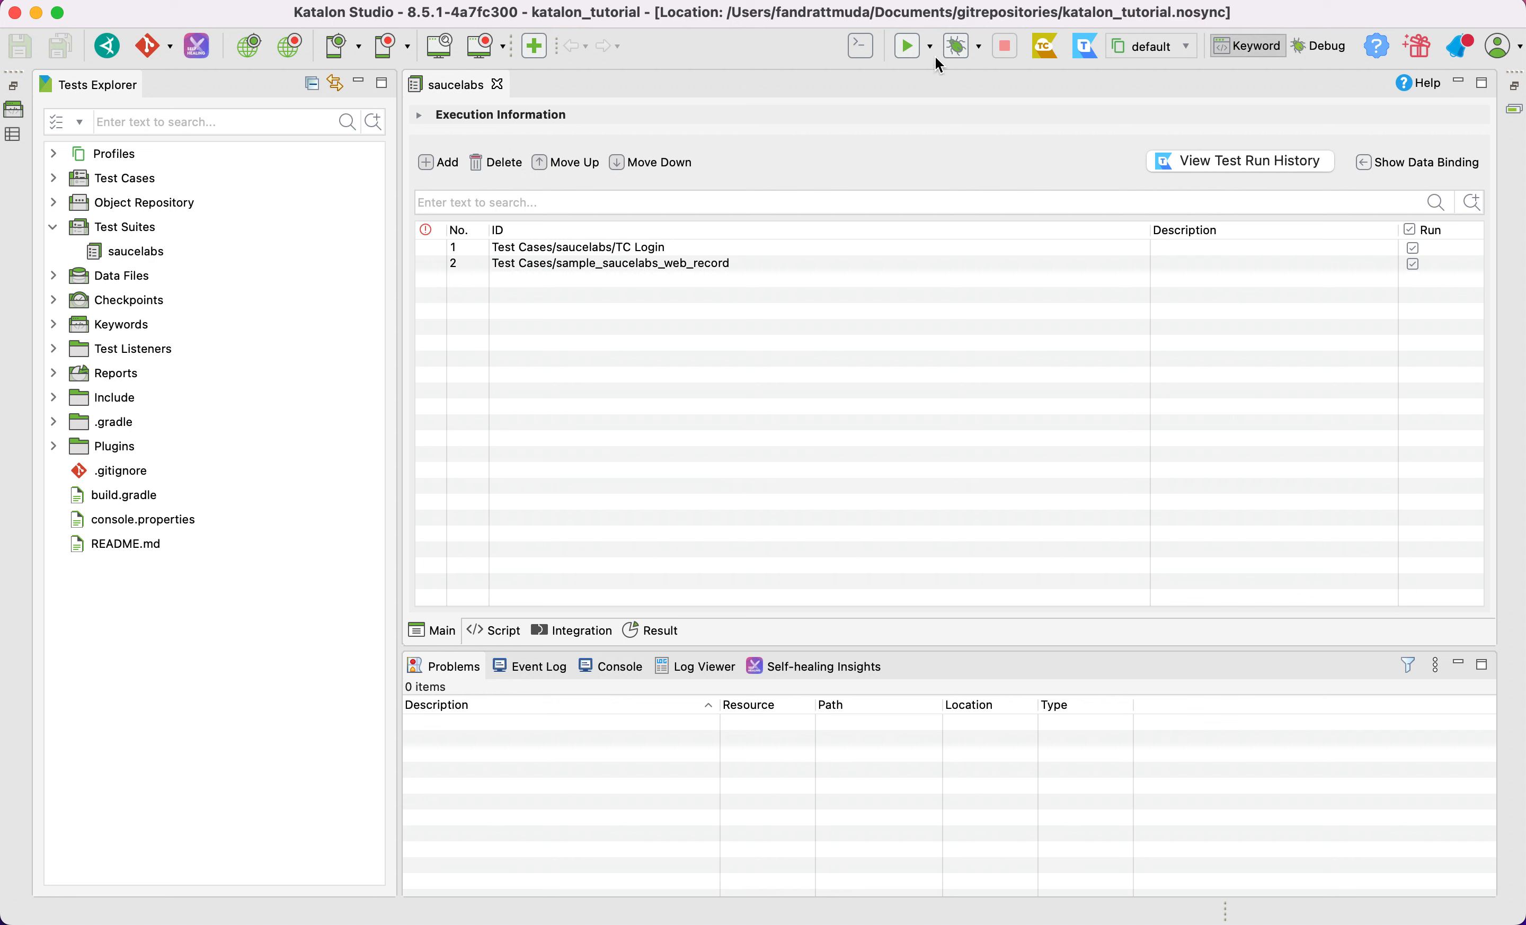
# Run the saucelabs test suite in the default Chrome browser
pyautogui.click(931, 48)
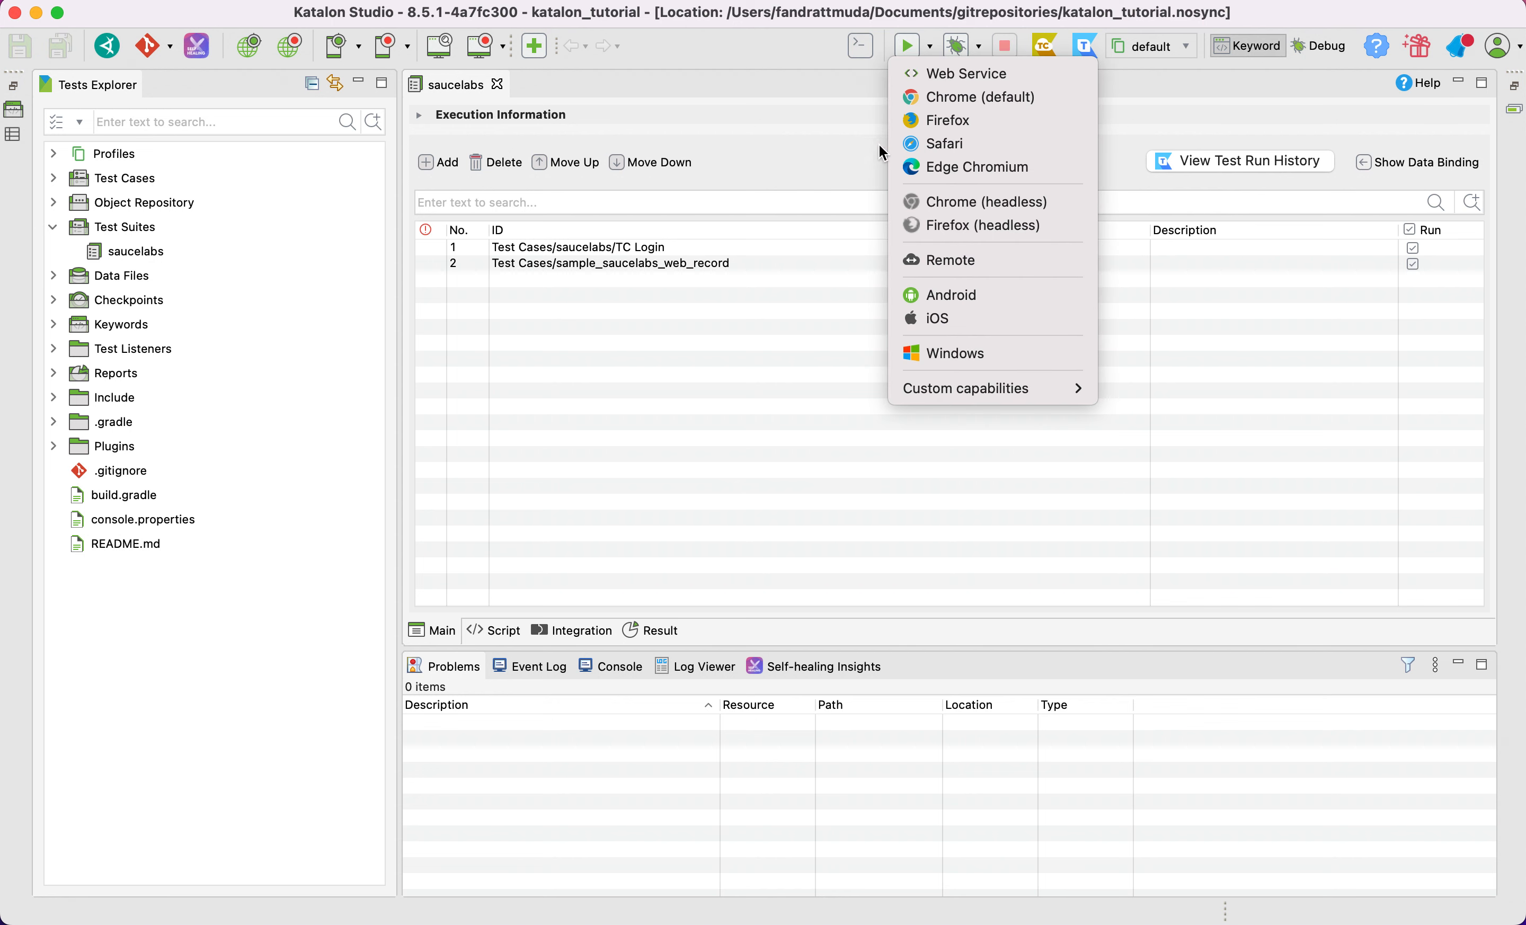
pyautogui.click(818, 102)
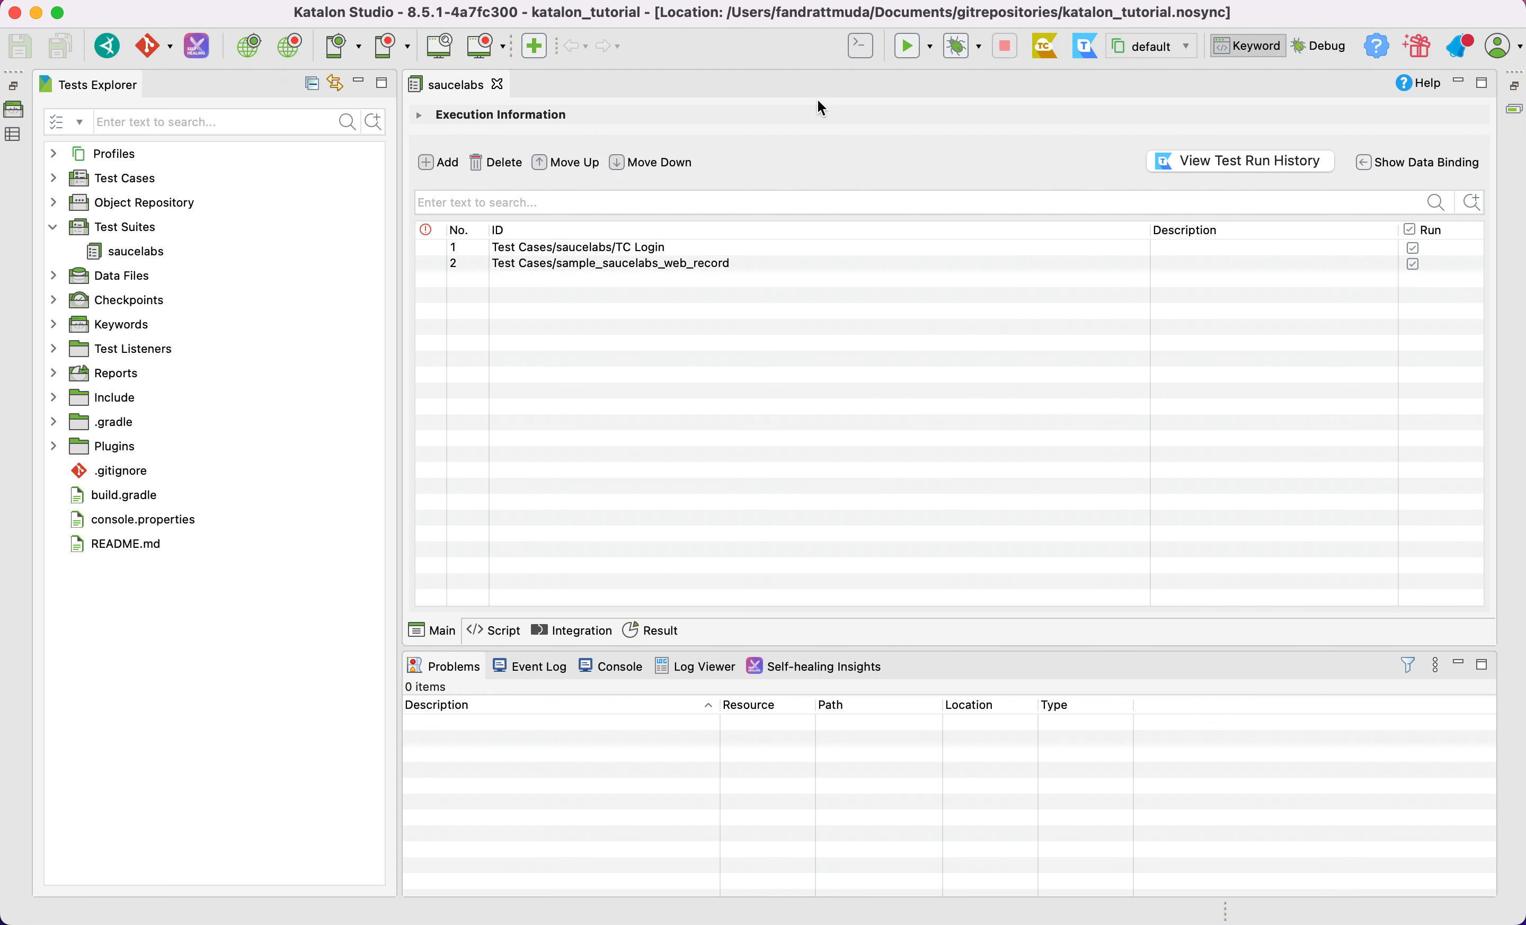
pyautogui.click(909, 47)
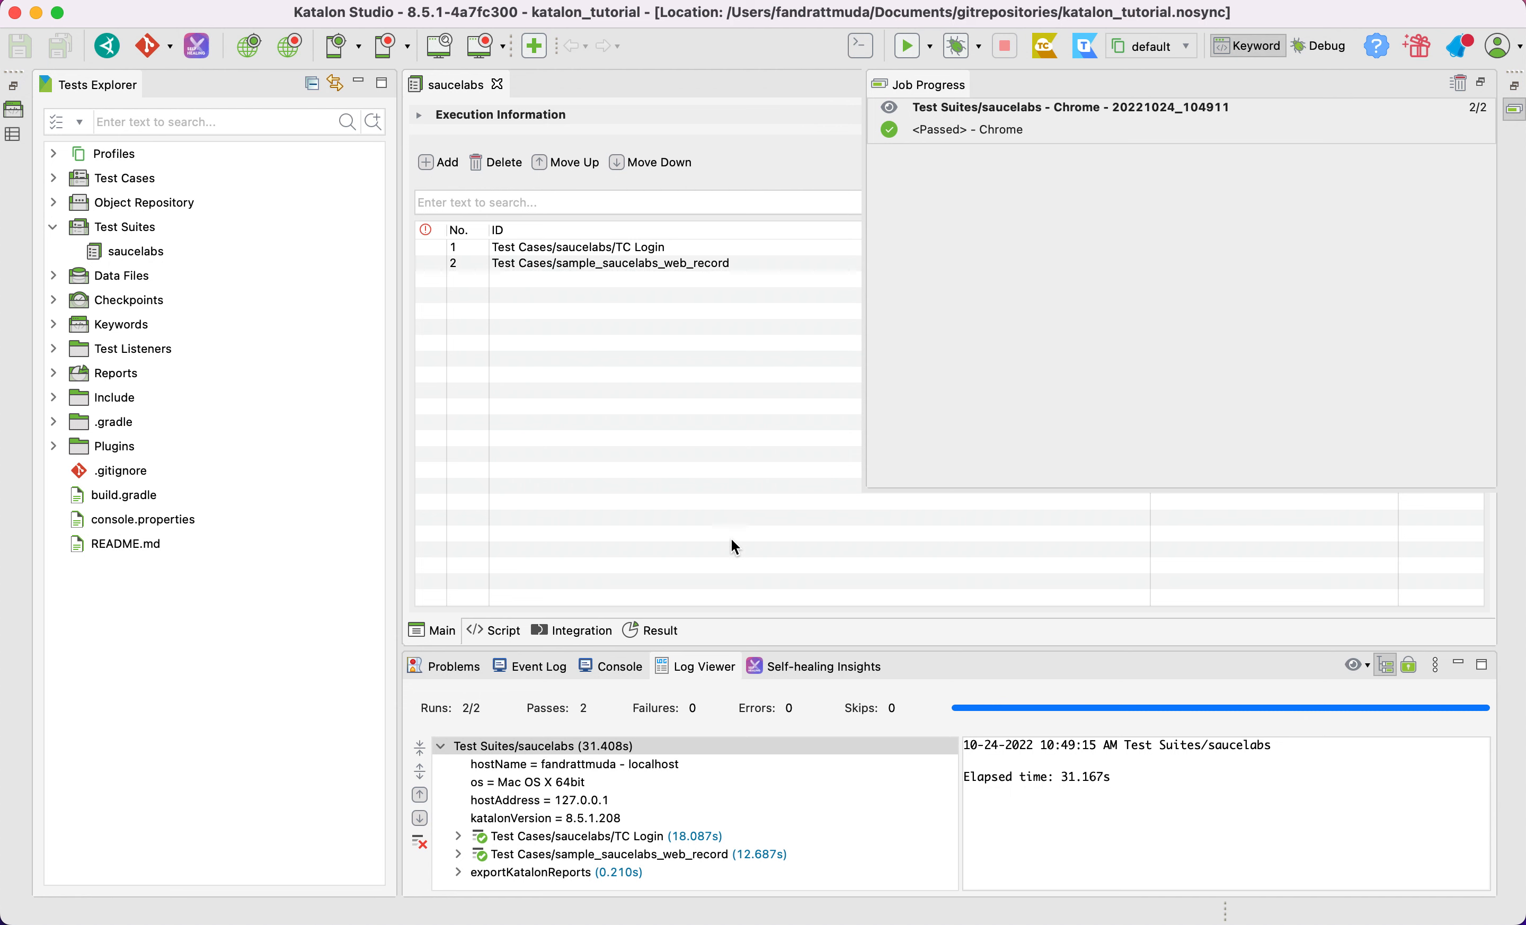
# Open the suite's results and examine the TC Login test log, including the waitForElementPresent and first sendKeys entries
pyautogui.click(647, 624)
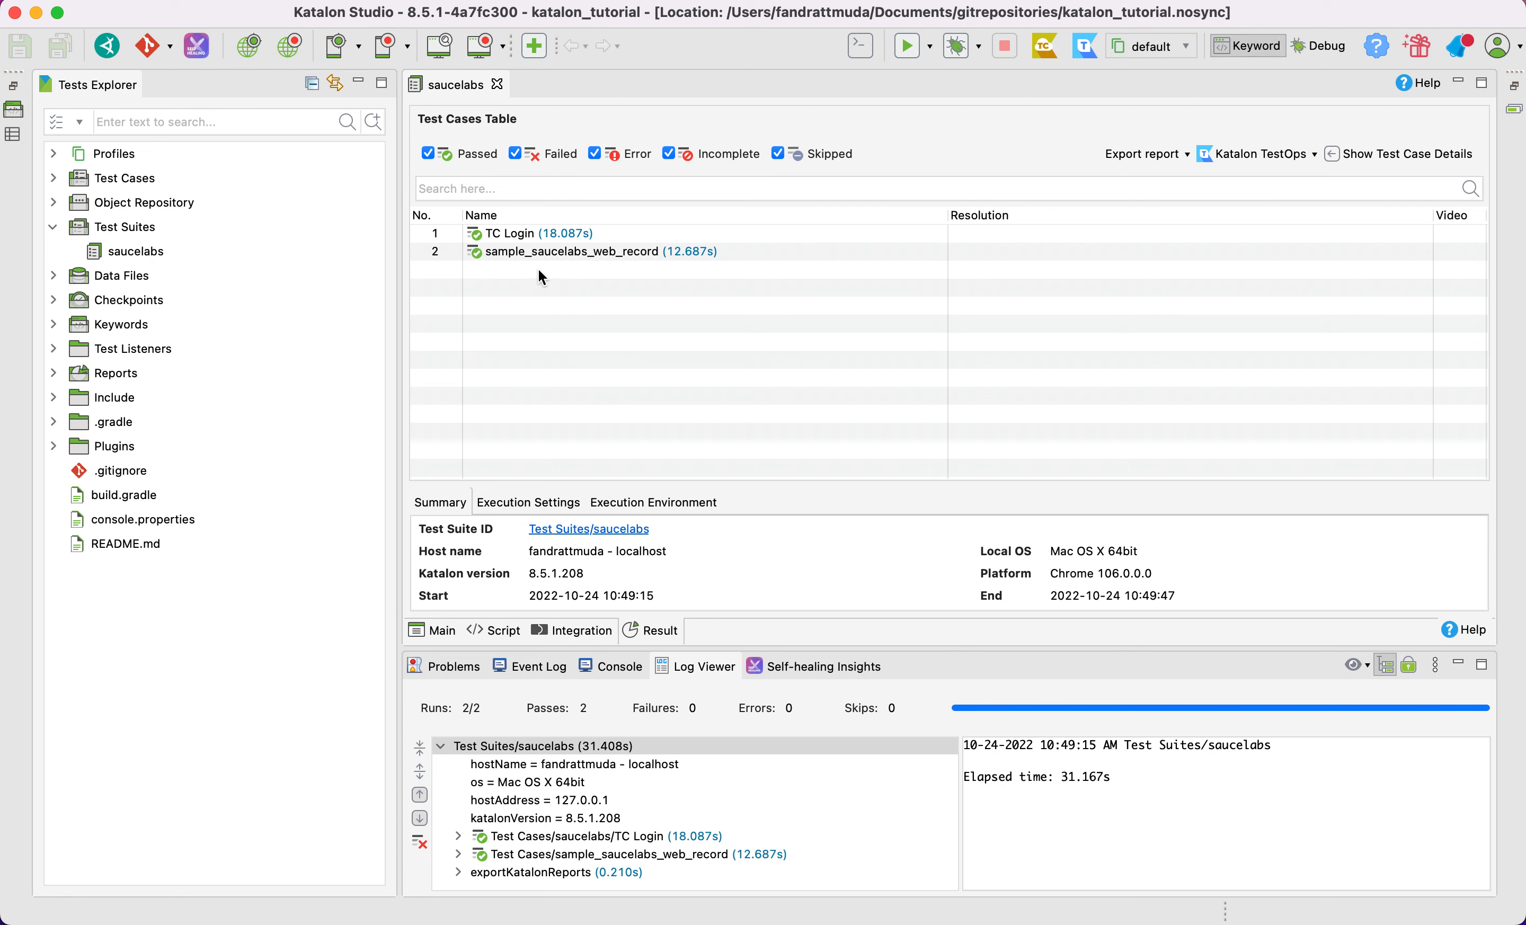
pyautogui.click(540, 235)
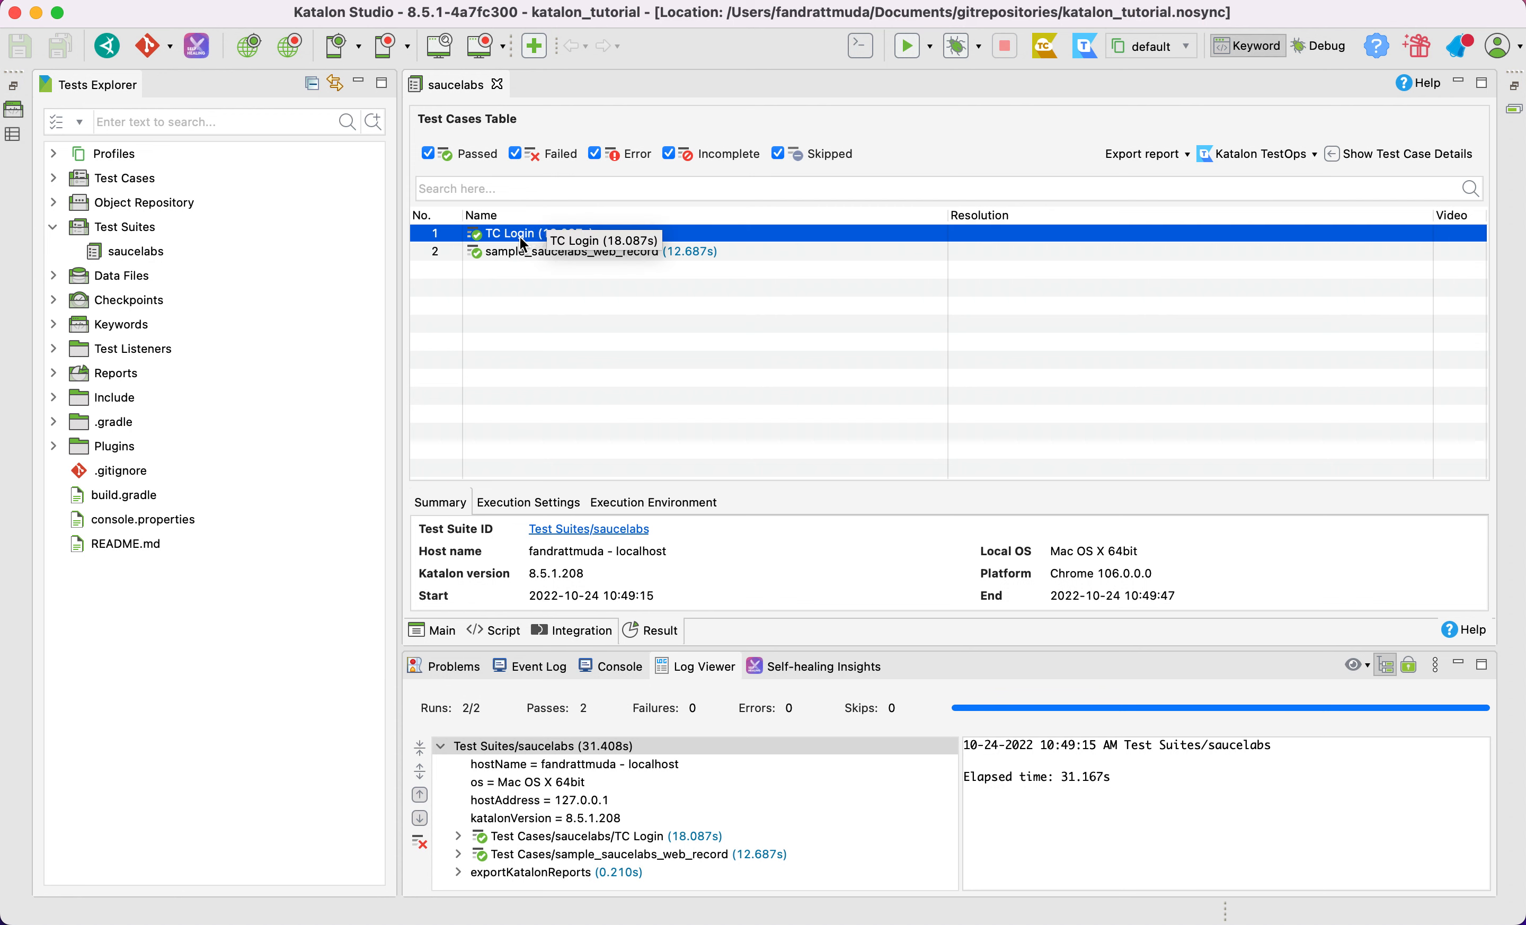
pyautogui.click(1405, 154)
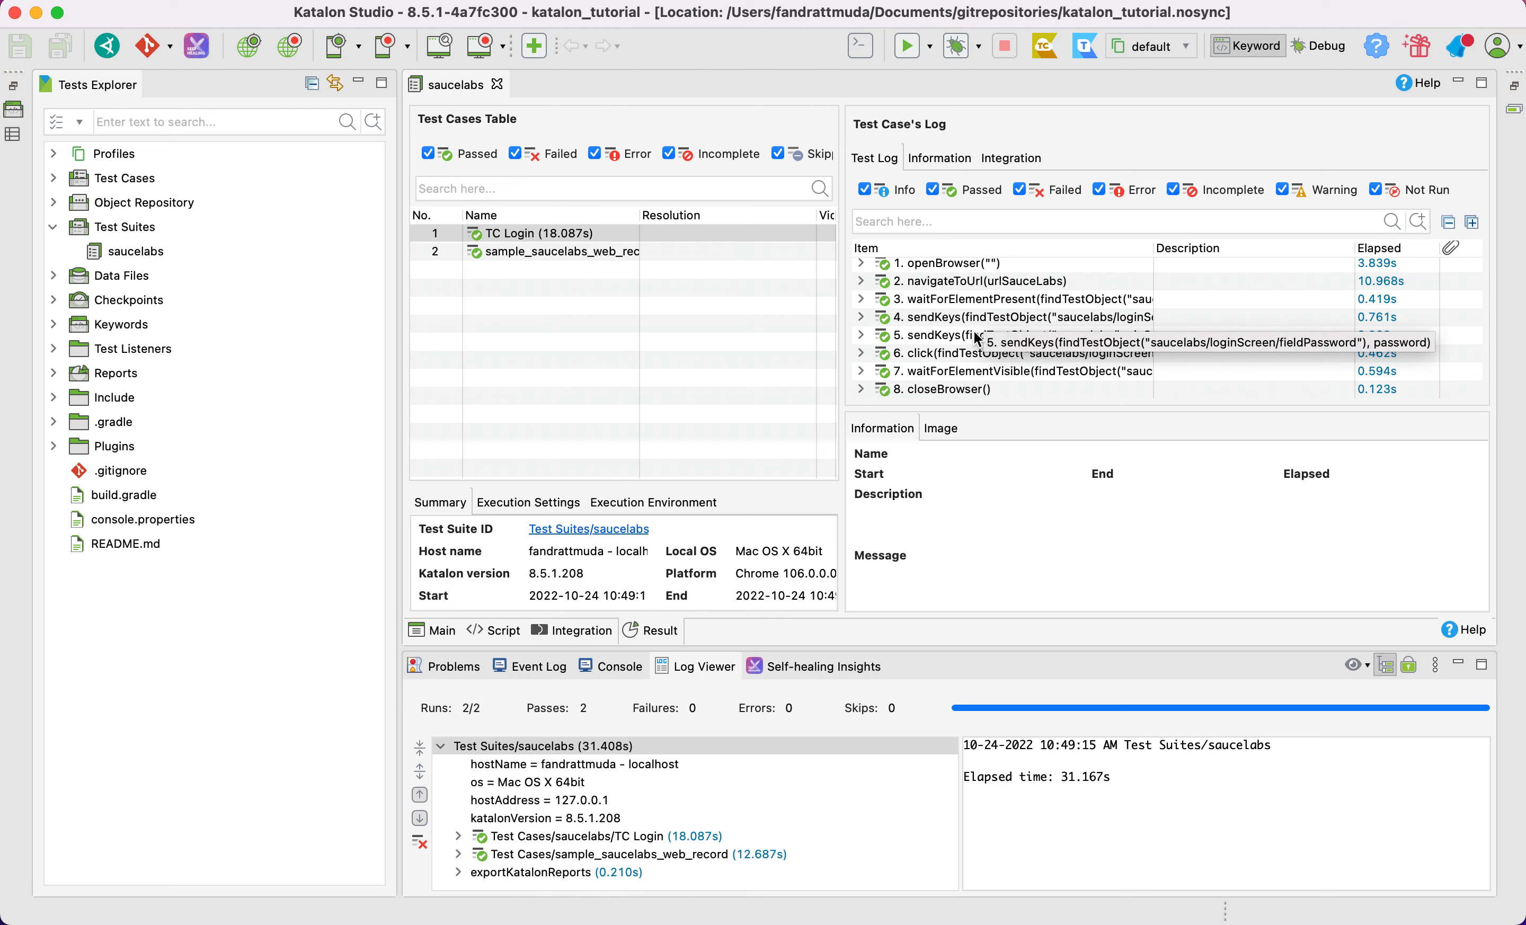
pyautogui.click(860, 301)
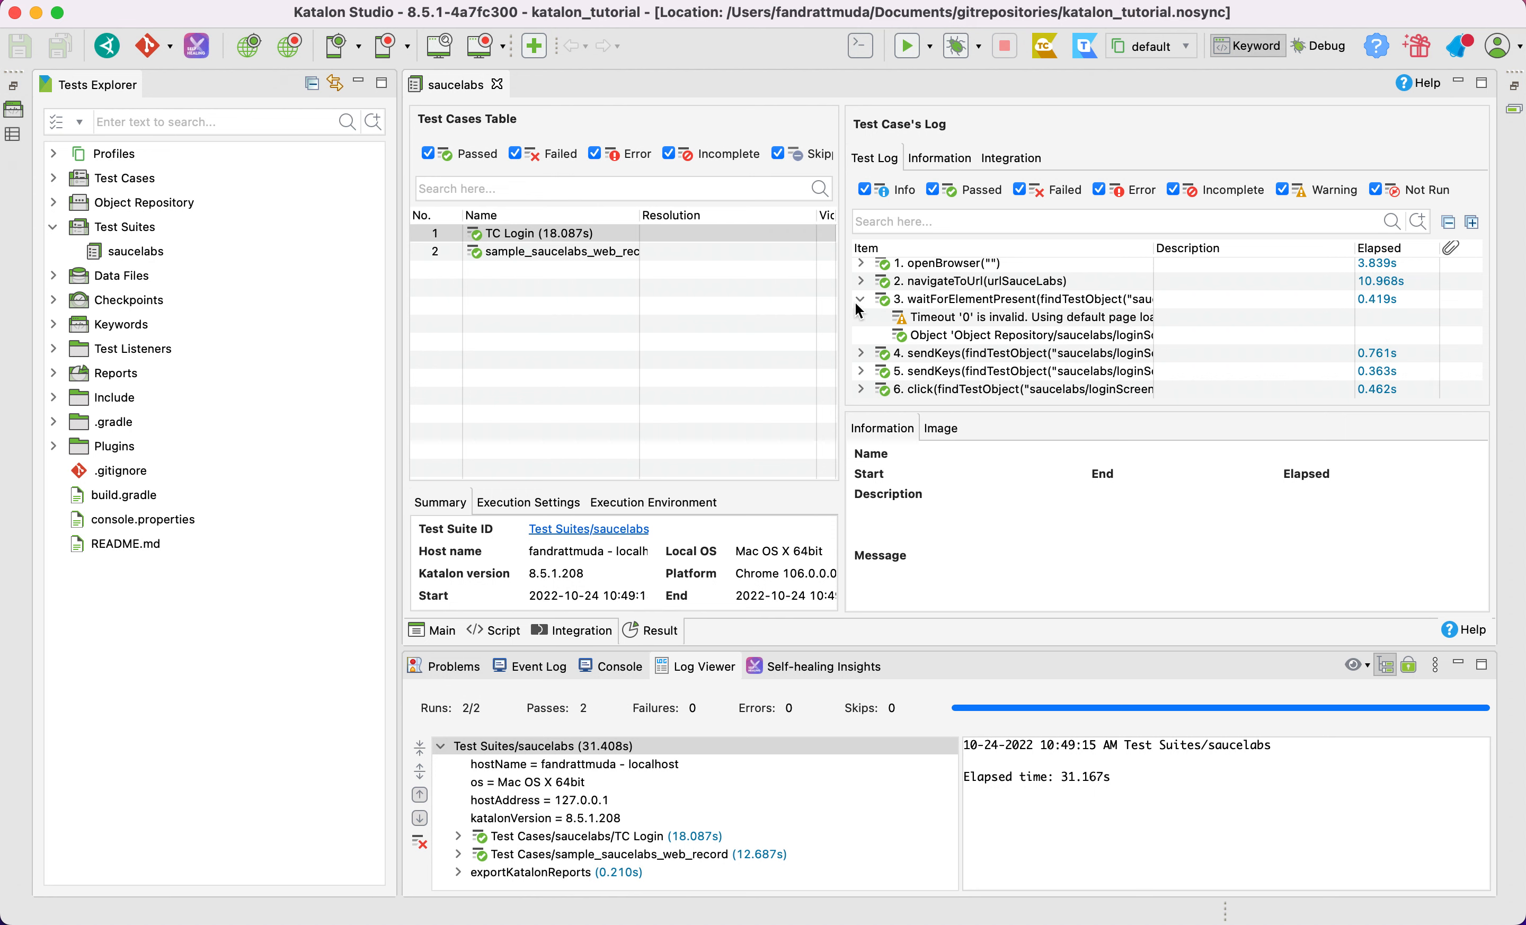
pyautogui.click(861, 345)
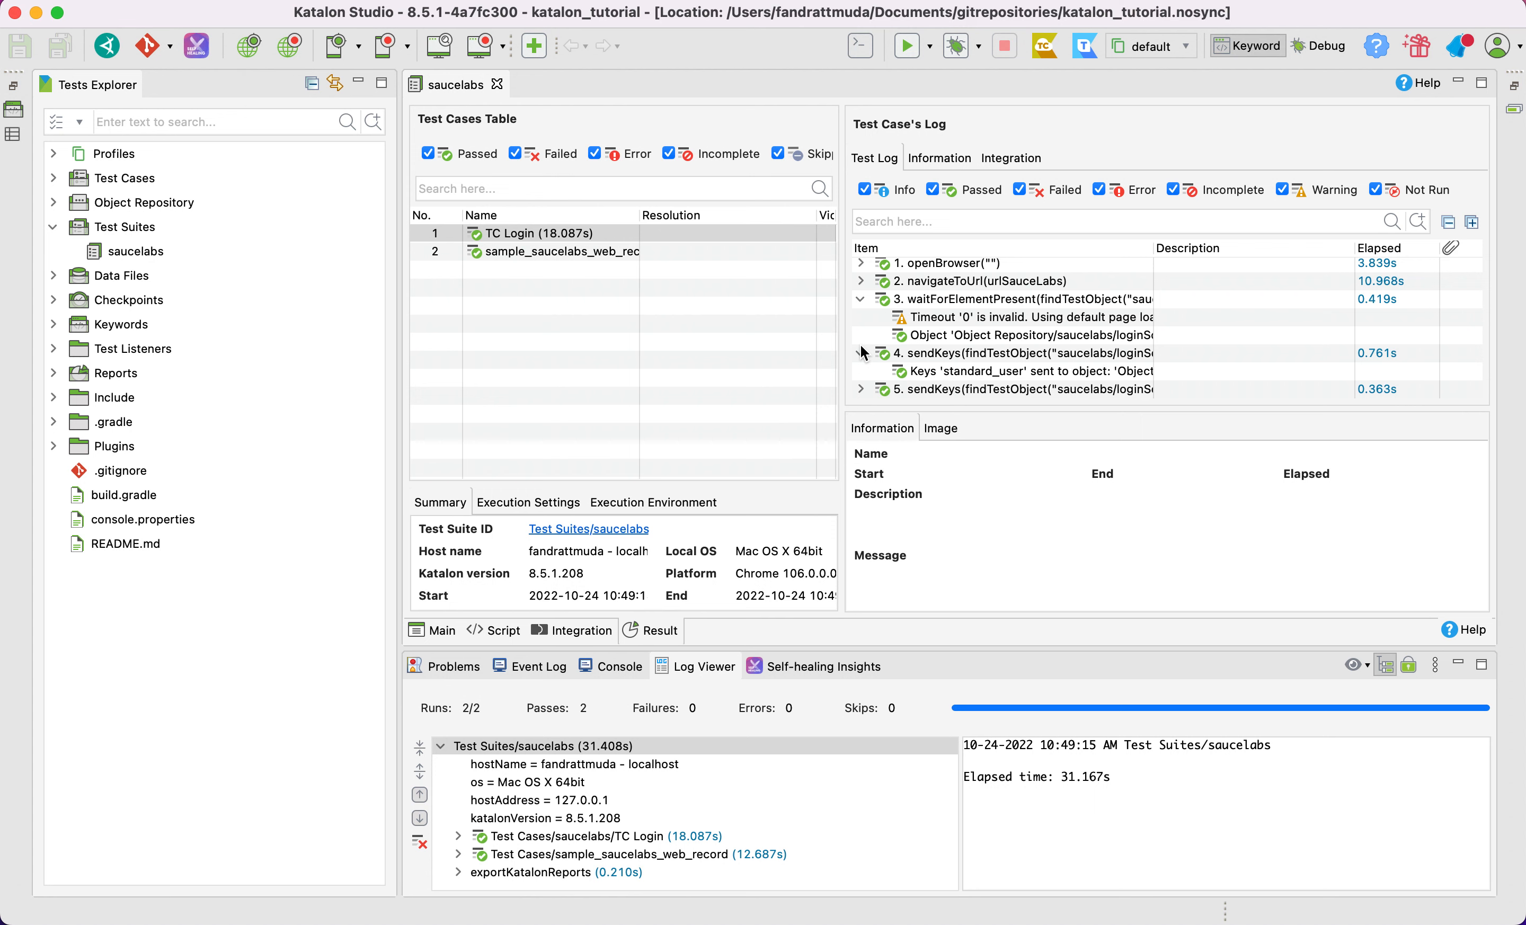
pyautogui.click(860, 300)
pyautogui.click(861, 317)
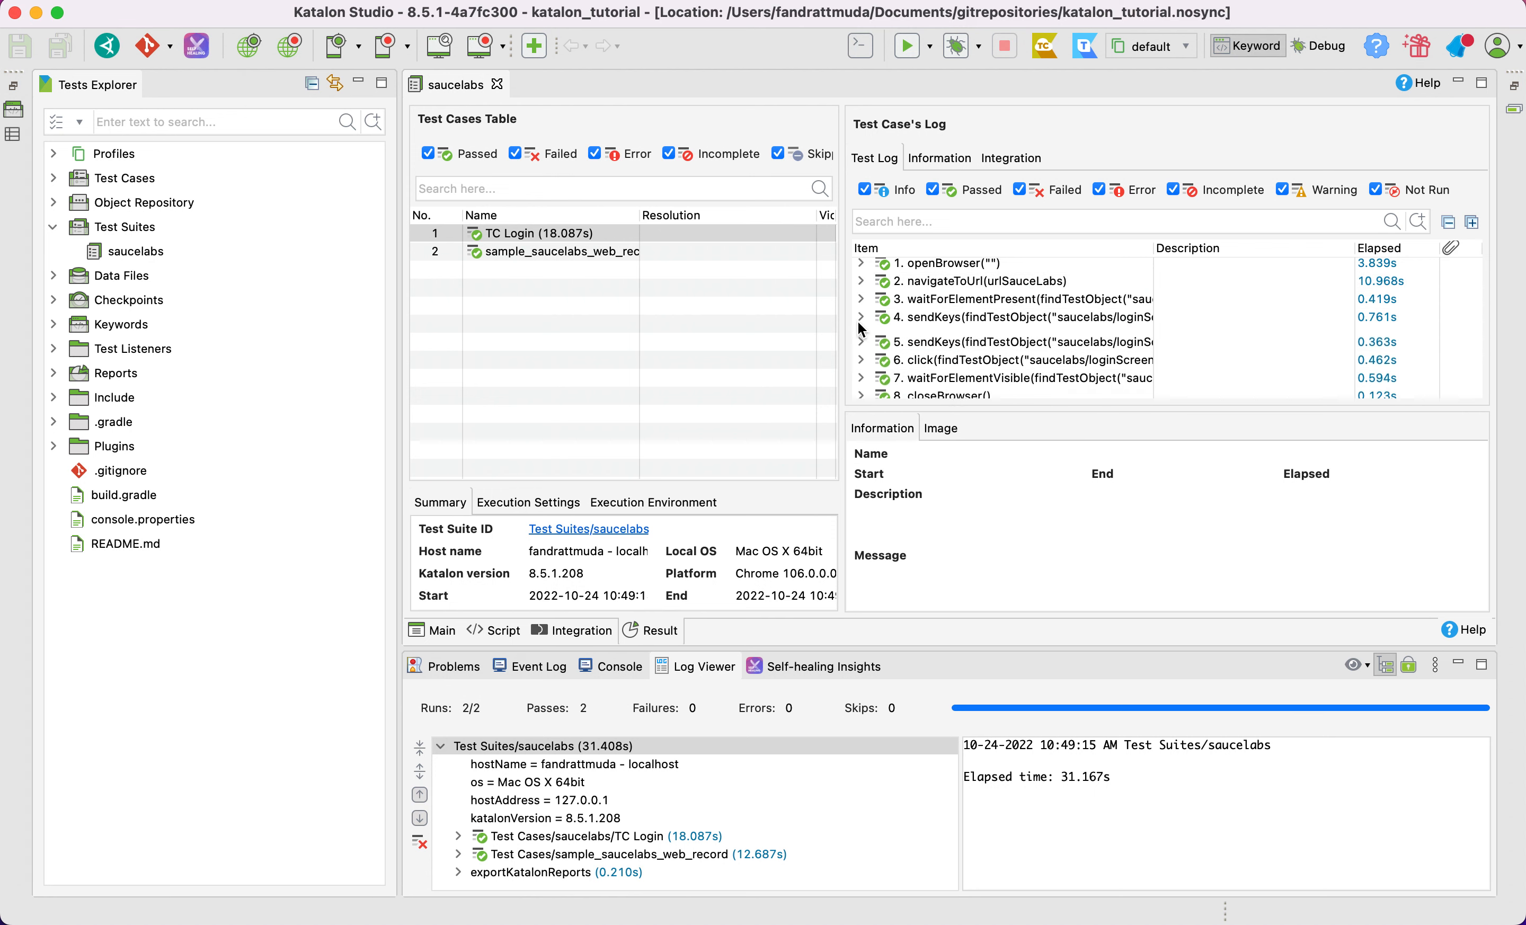
# View the information and integration details of the TC Login result, and hide the test case details
pyautogui.click(950, 156)
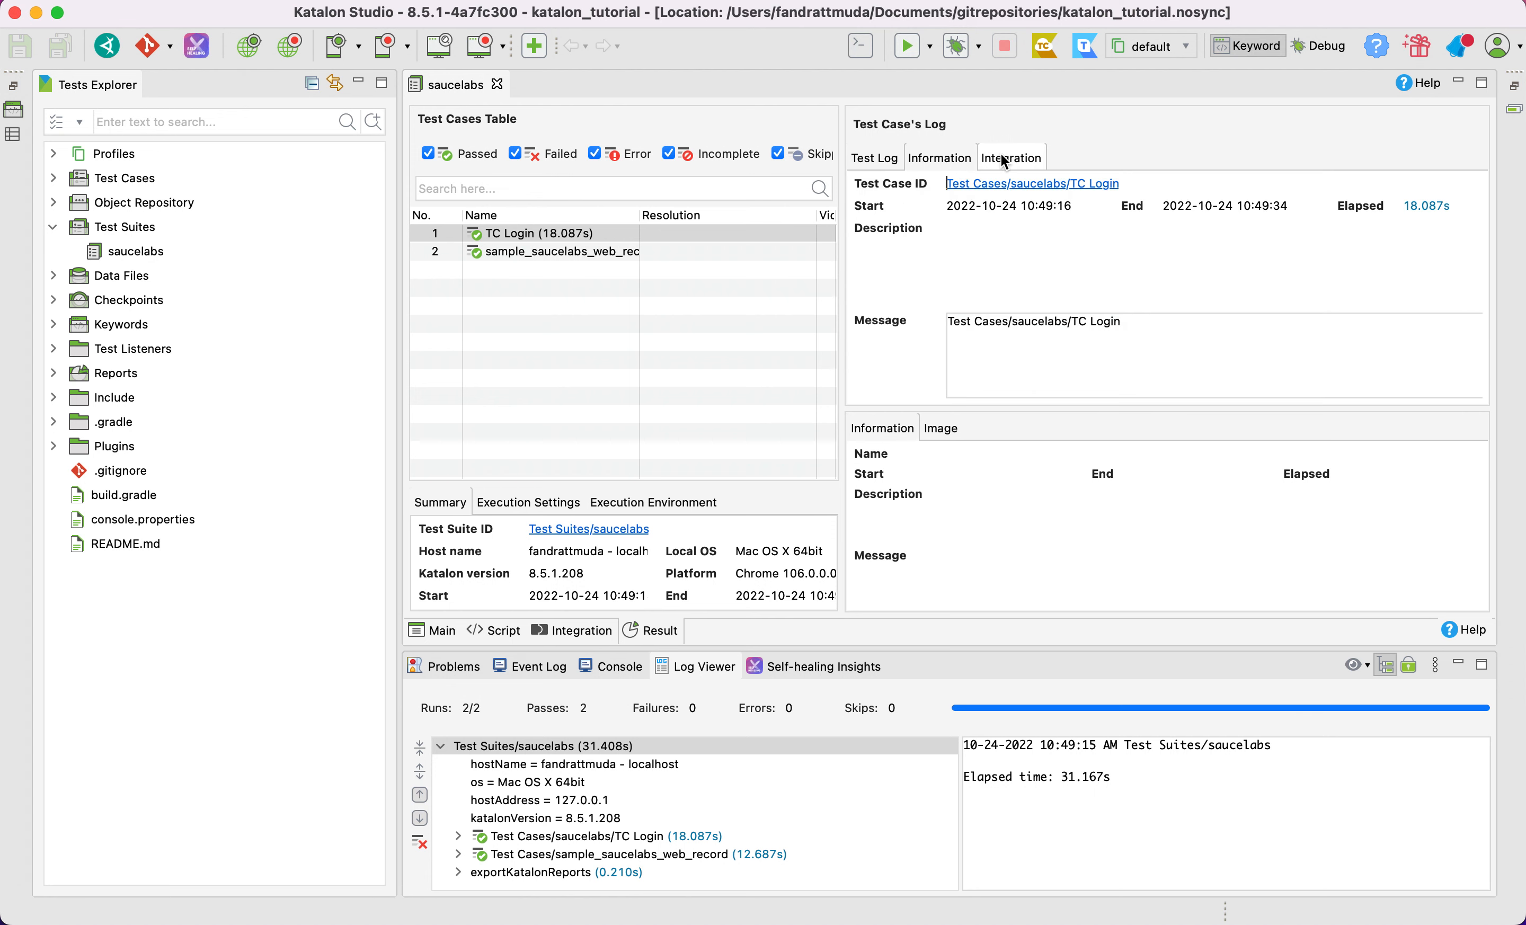
pyautogui.click(1010, 160)
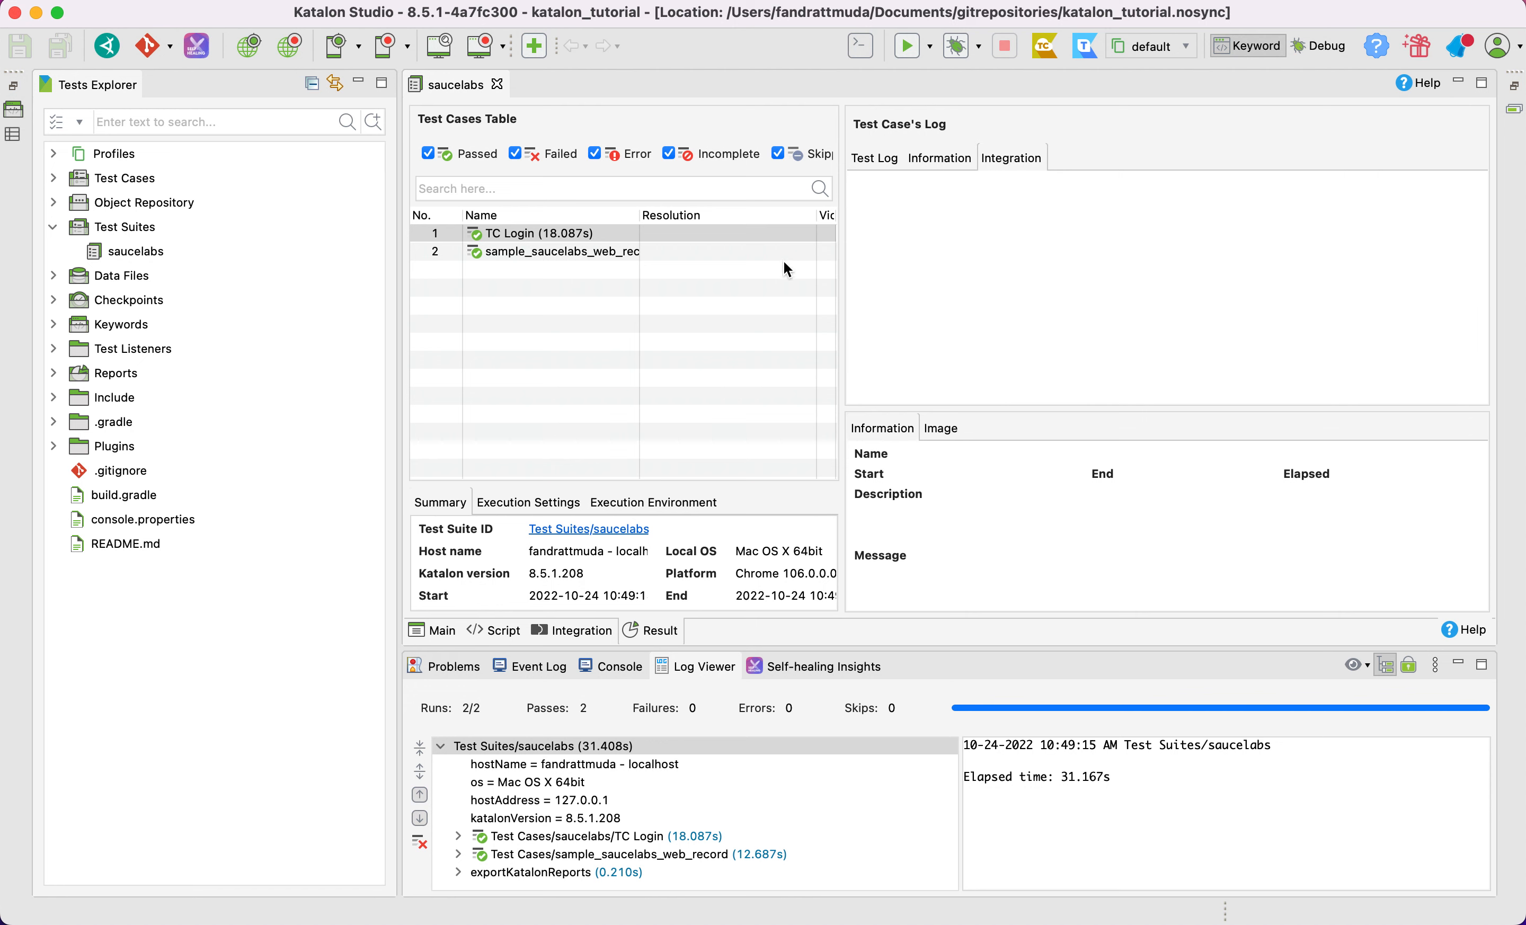
pyautogui.moveTo(841, 183); pyautogui.dragTo(1163, 235)
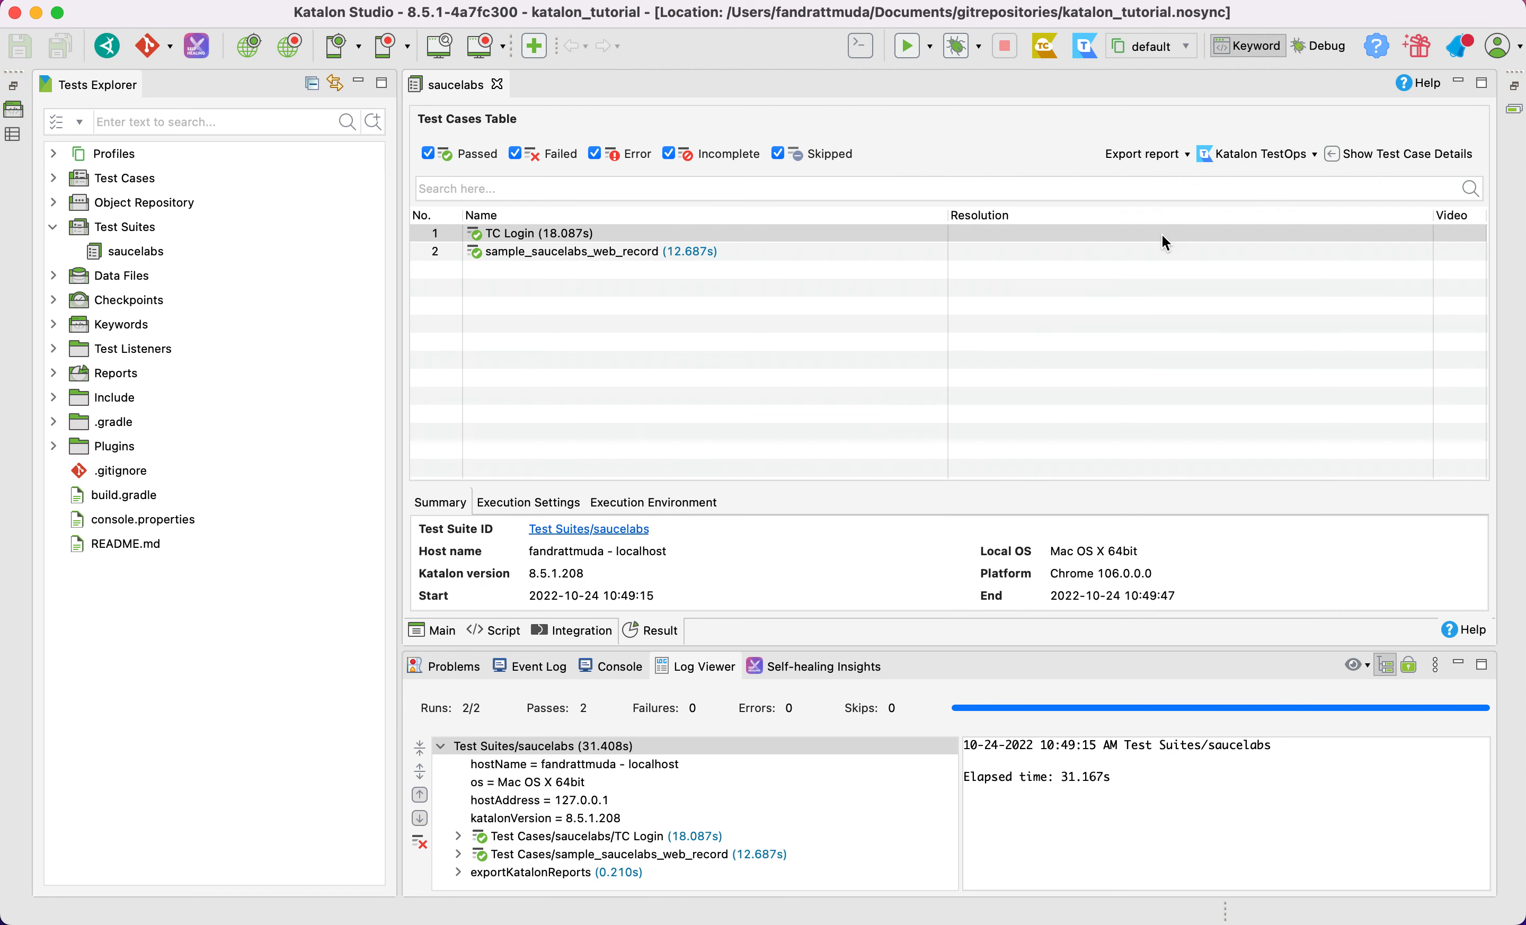
# Look through the available report export formats and the Katalon TestOps options for the results
pyautogui.click(1189, 156)
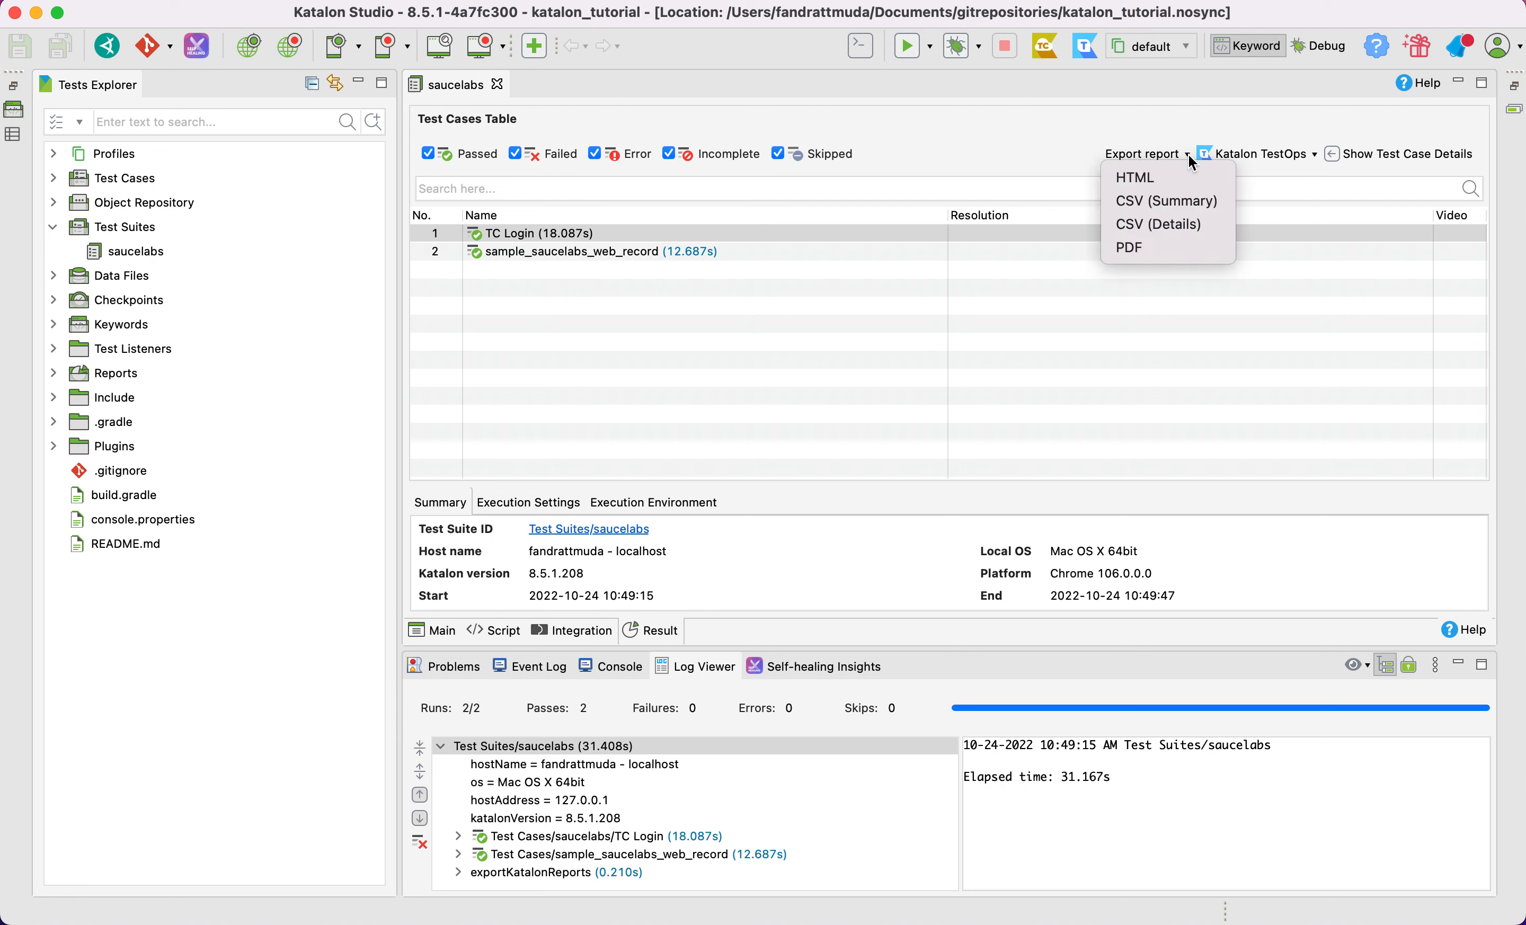
pyautogui.click(1178, 309)
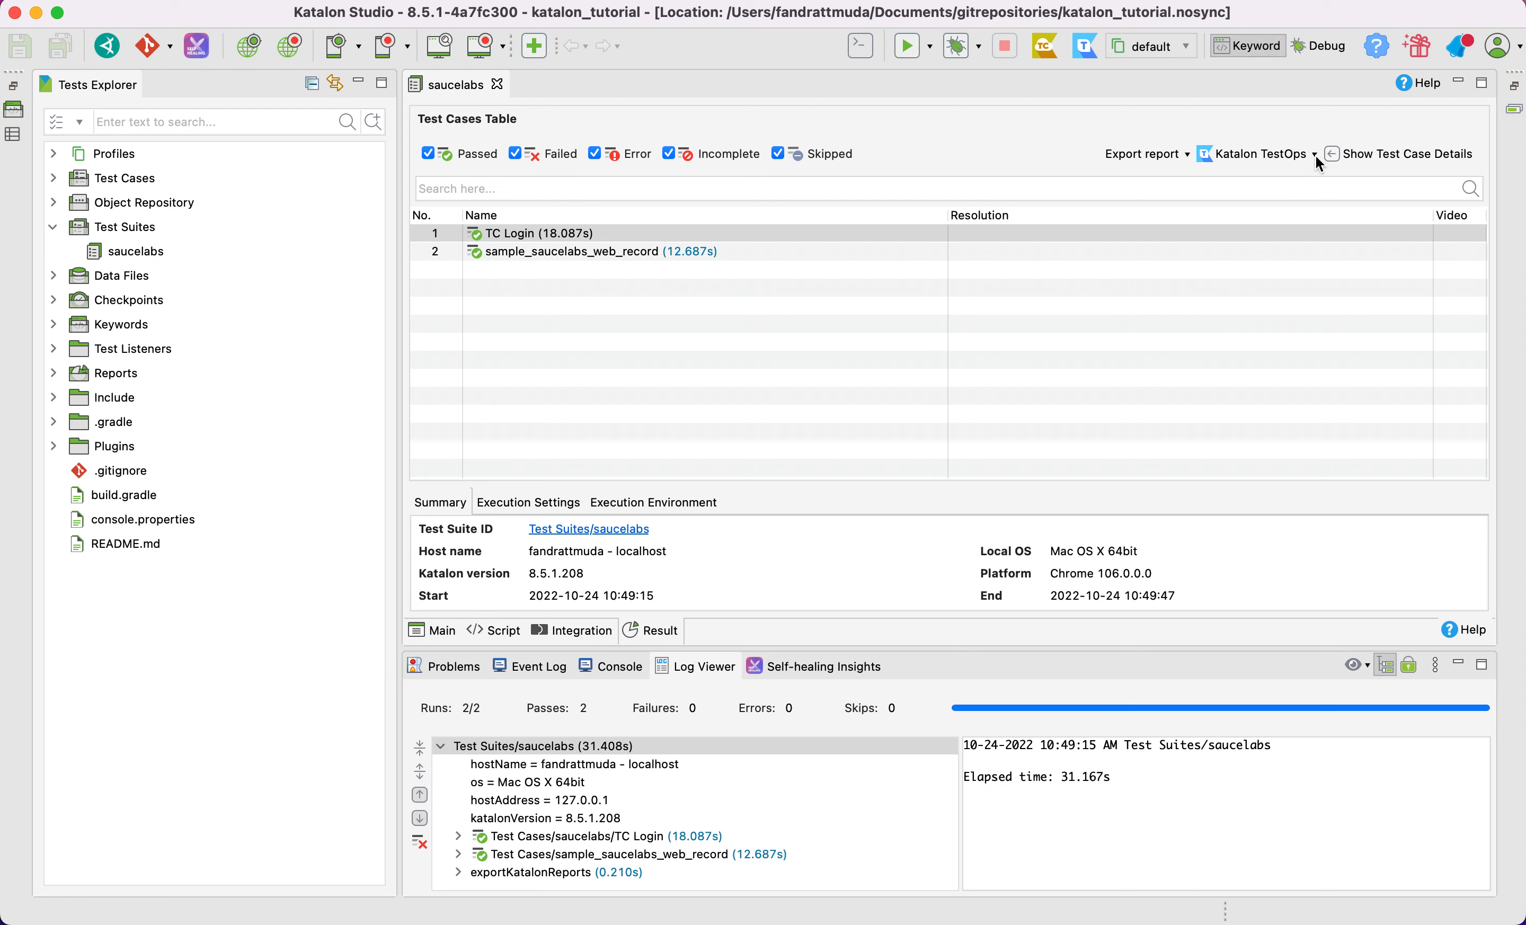
pyautogui.click(1316, 157)
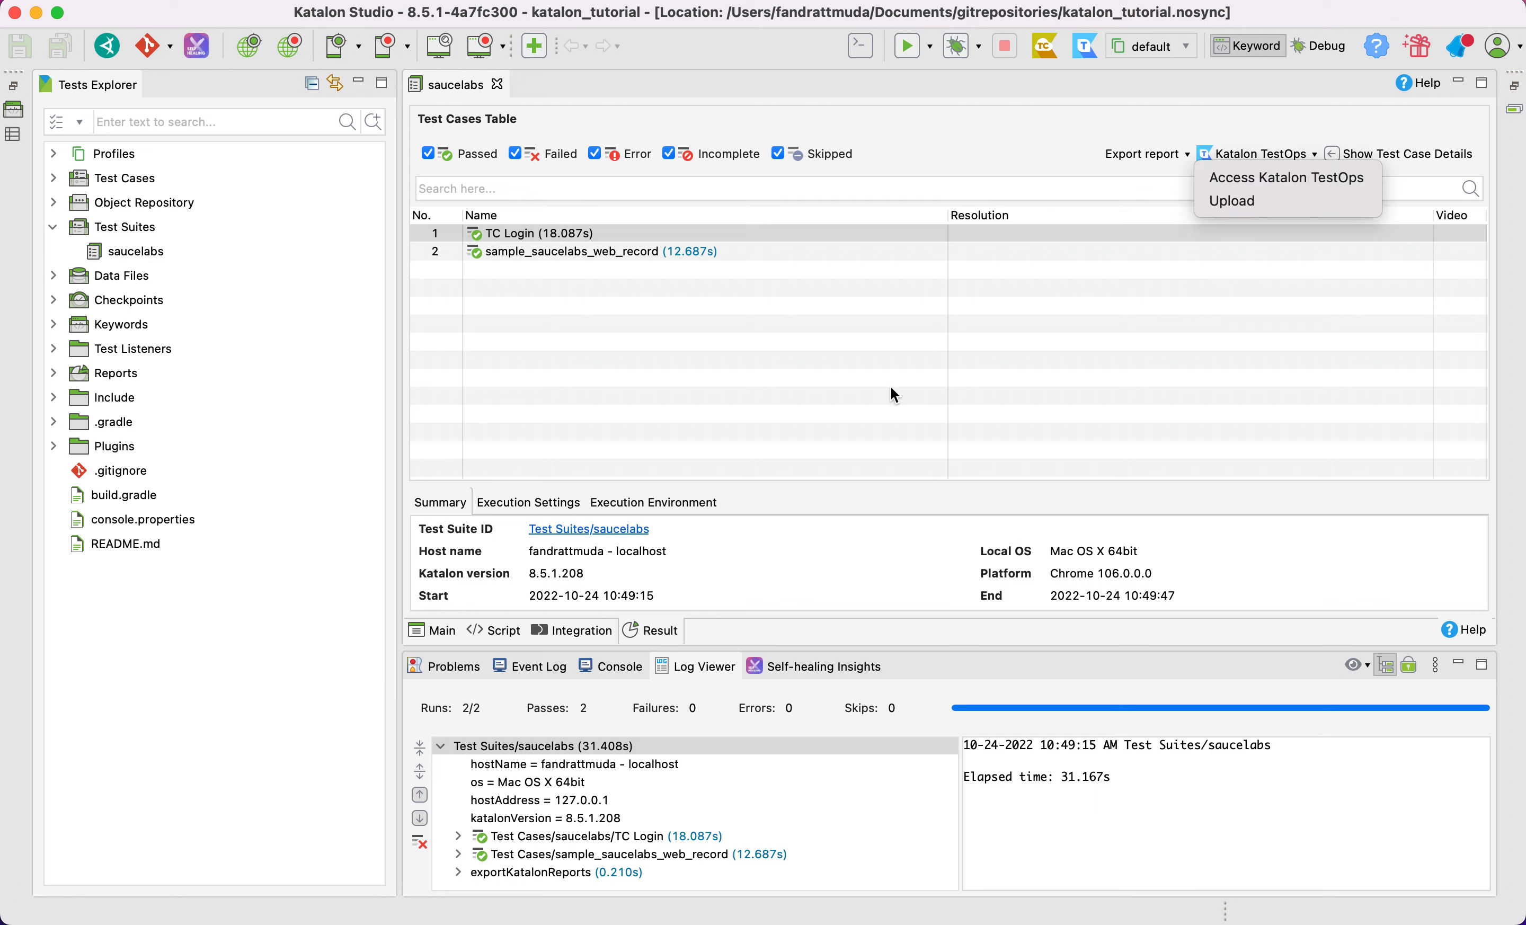
pyautogui.click(792, 354)
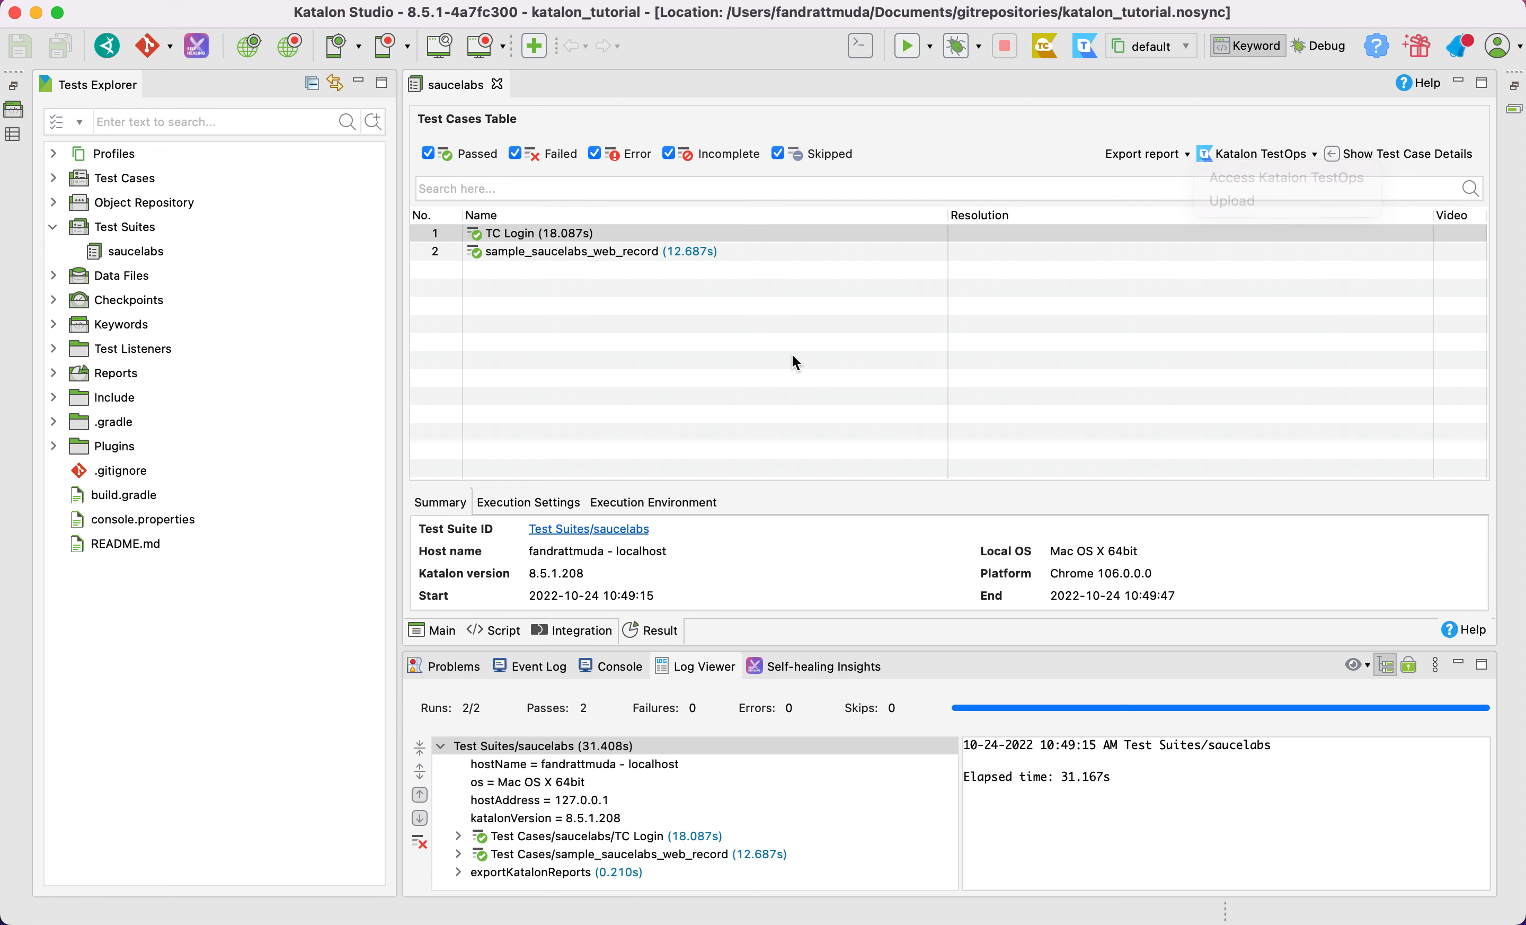
# Review the suite's script once more and return to the list of test cases
pyautogui.click(502, 631)
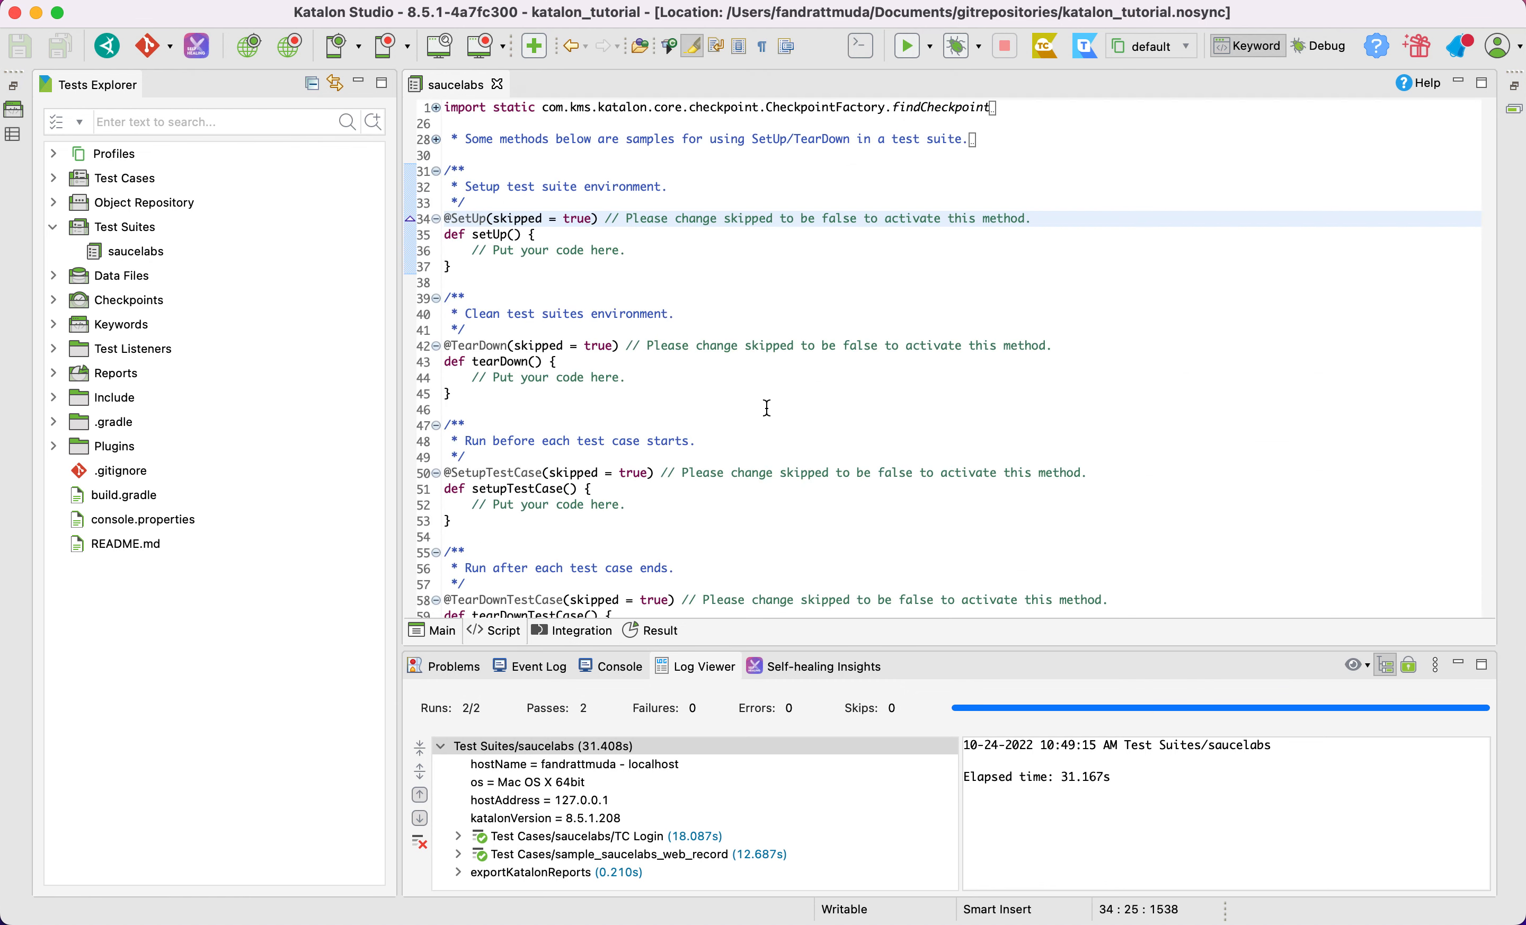
pyautogui.click(426, 633)
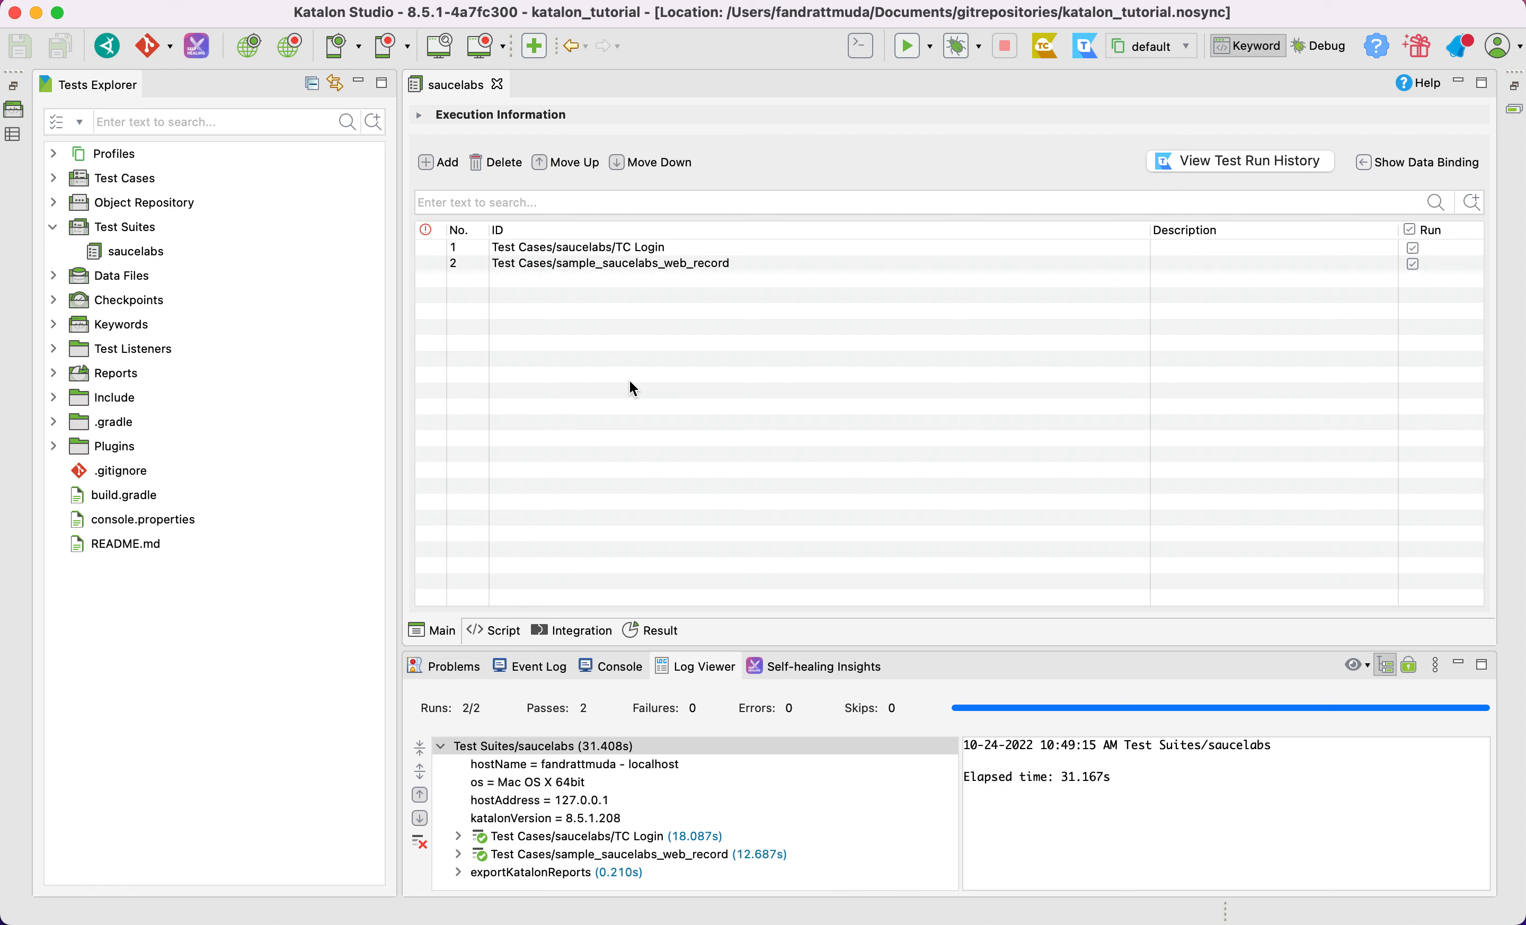
# Create a new test suite collection named saucelabs_sc under Test Suites
pyautogui.click(143, 240)
pyautogui.rightClick(142, 239)
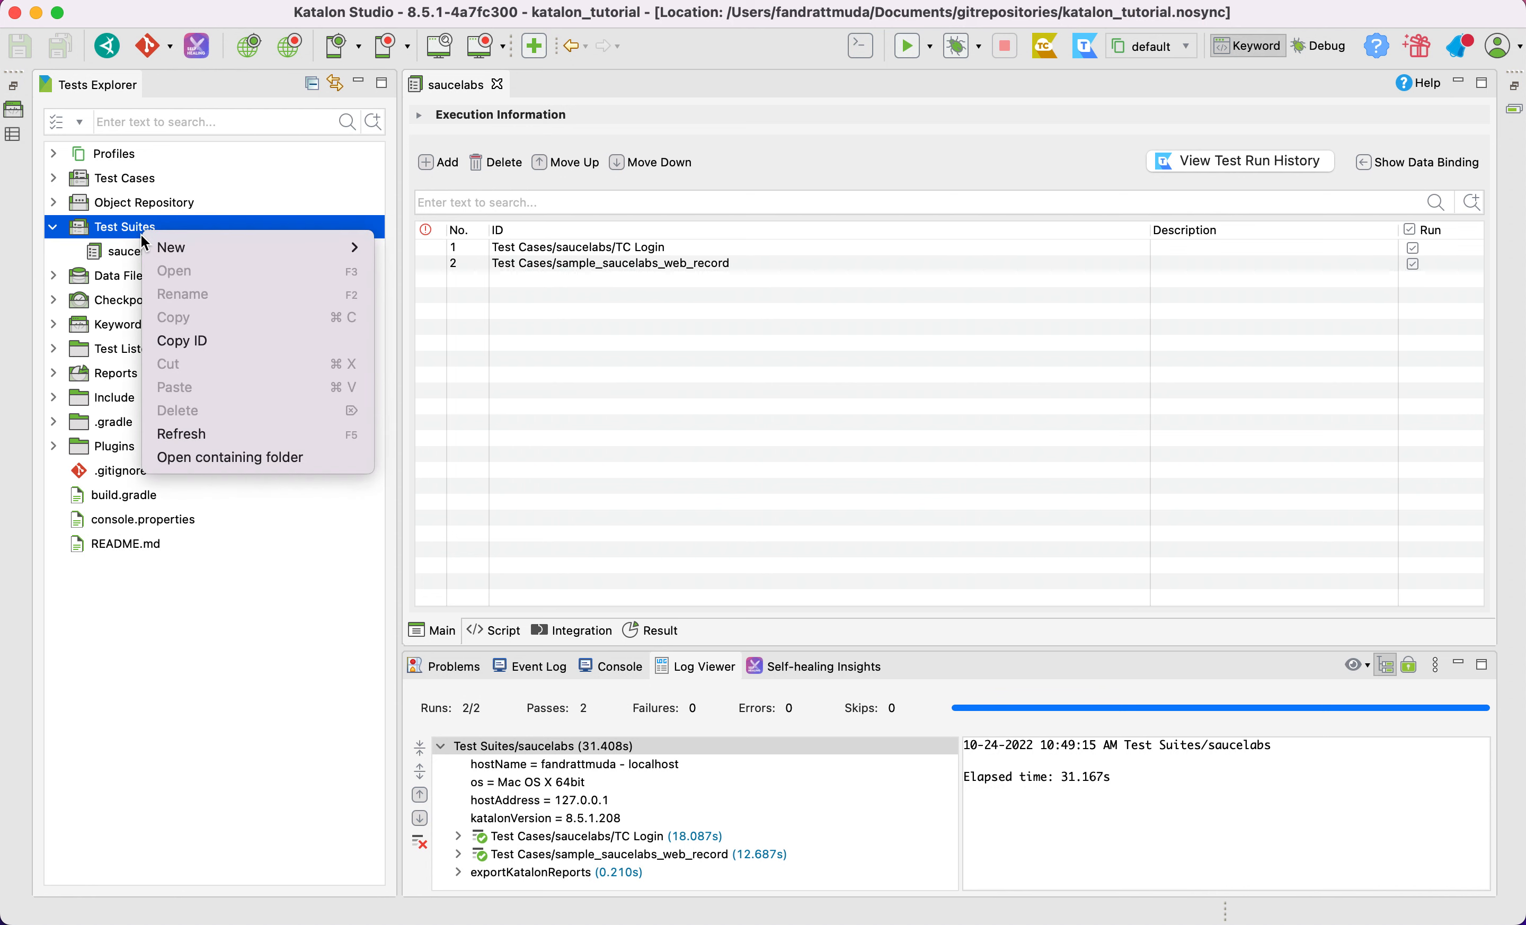
pyautogui.moveTo(251, 248)
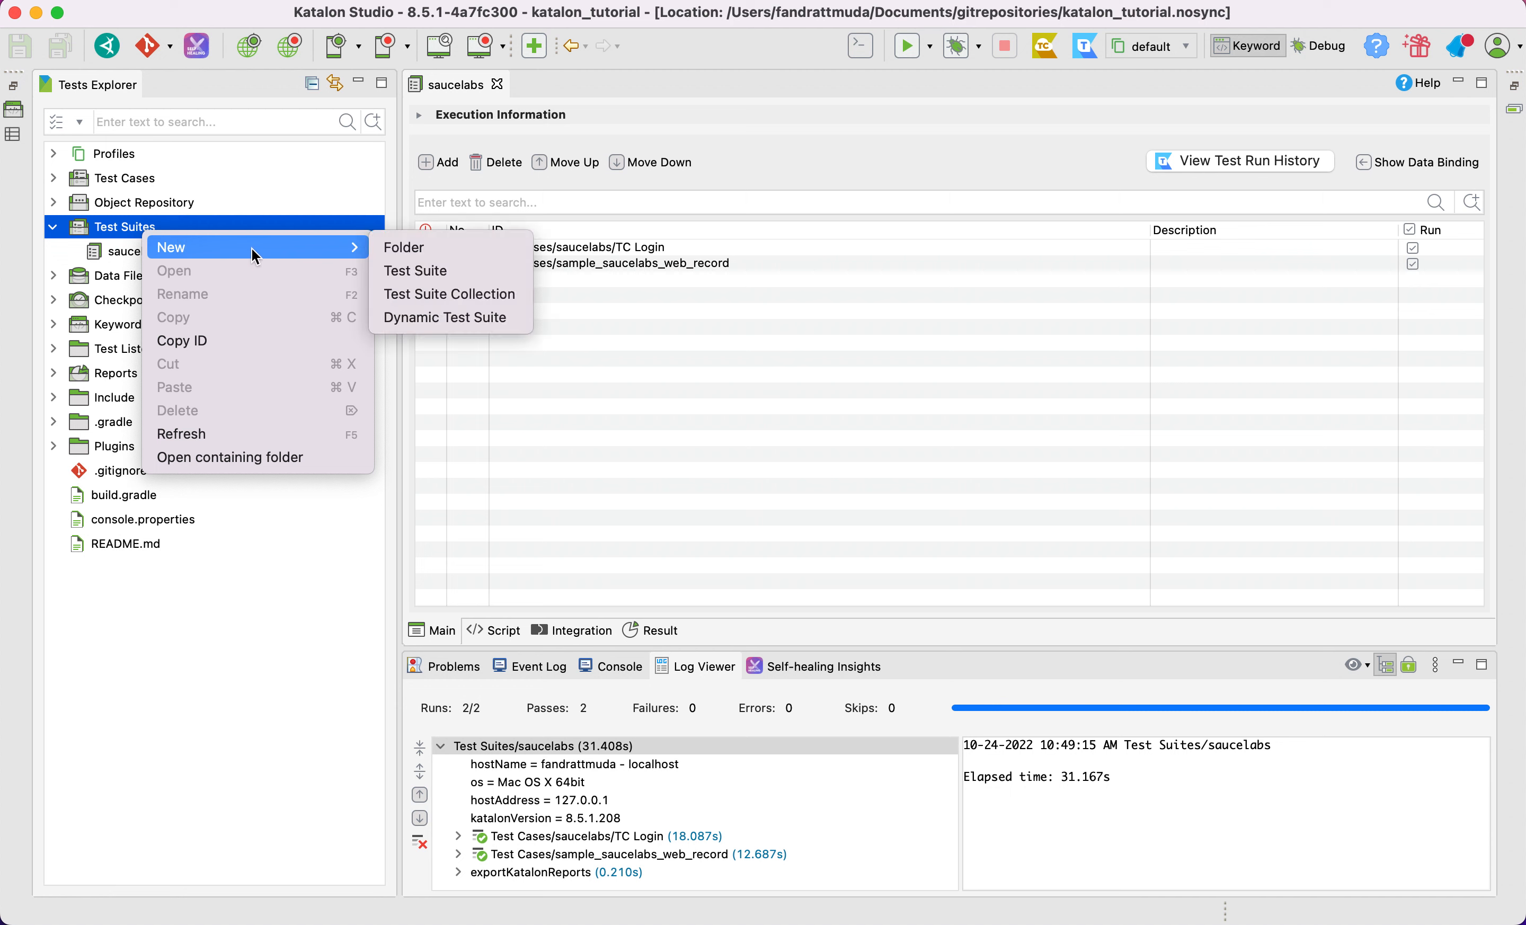
pyautogui.click(450, 295)
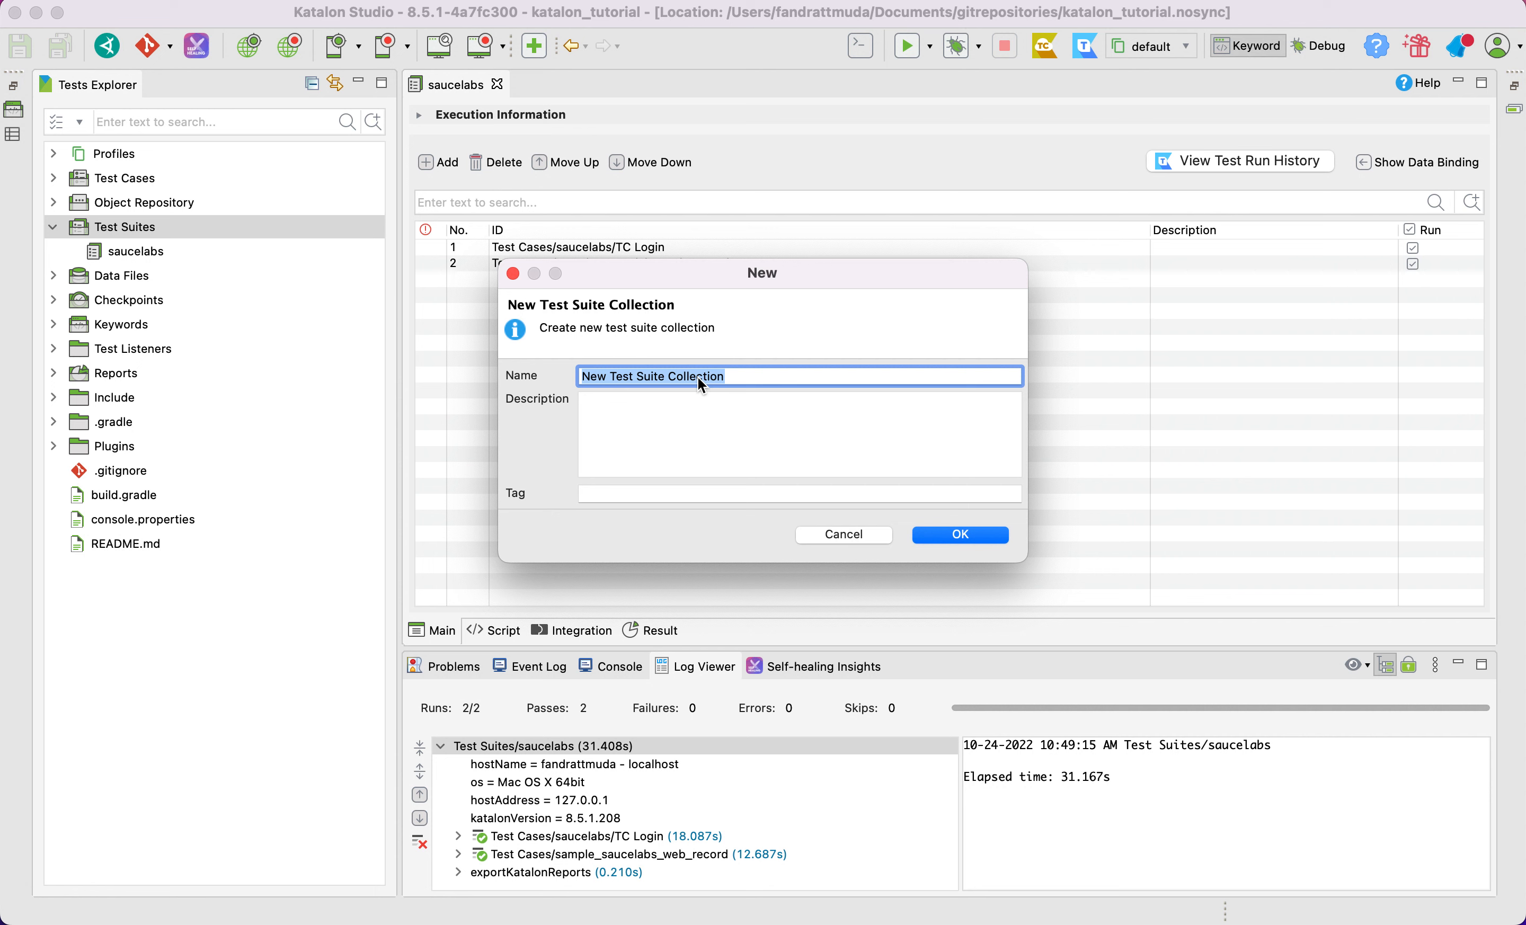
pyautogui.write('sauce')
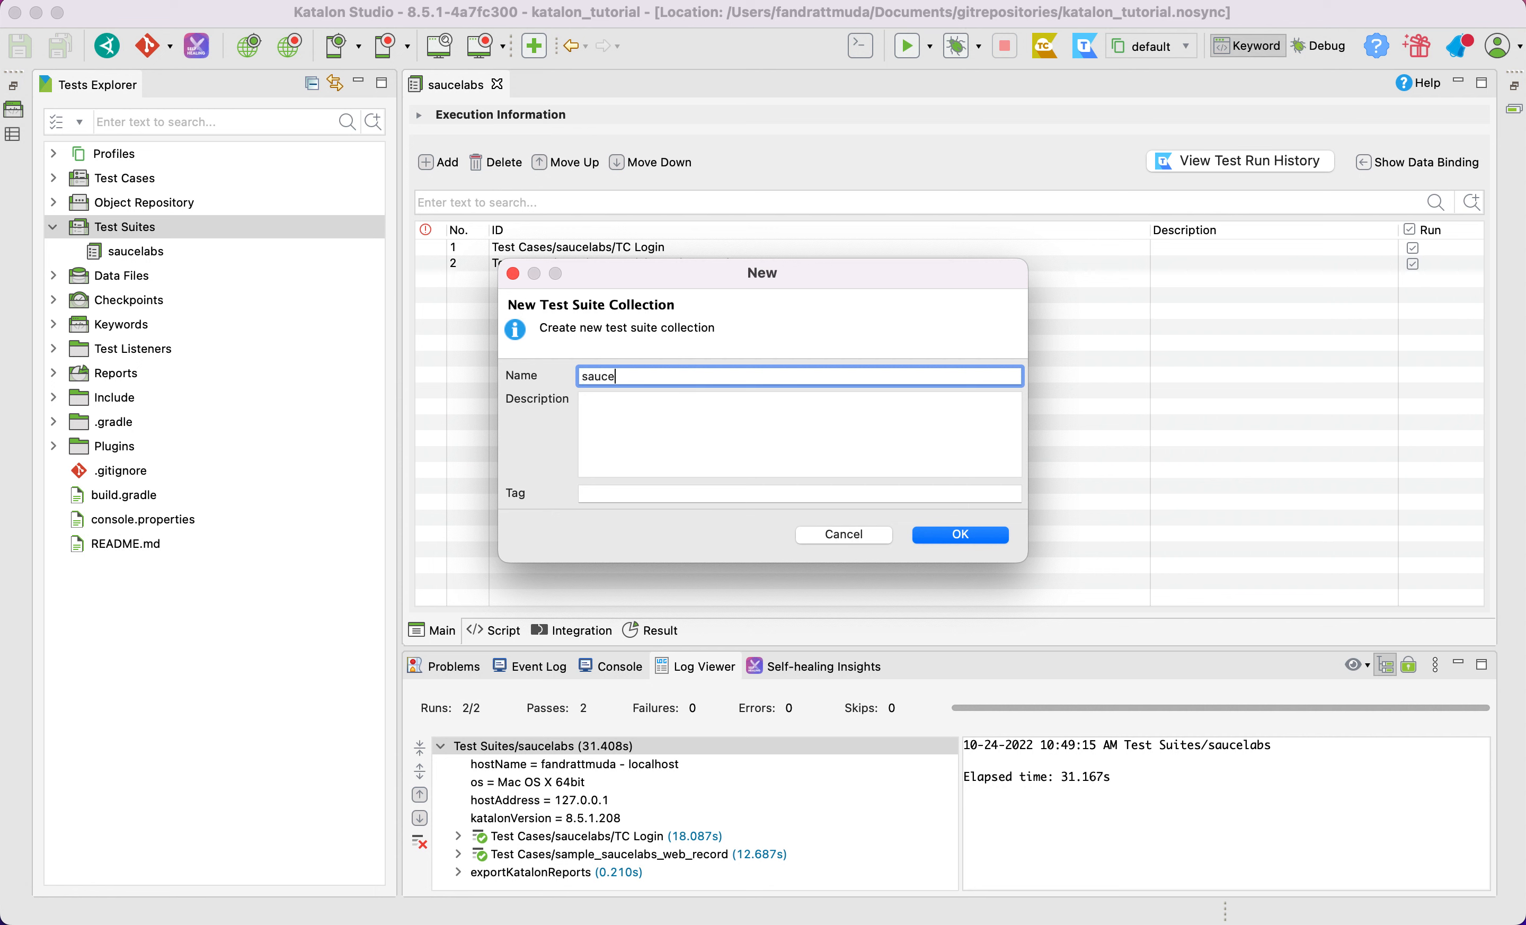
pyautogui.write('labs_tes')
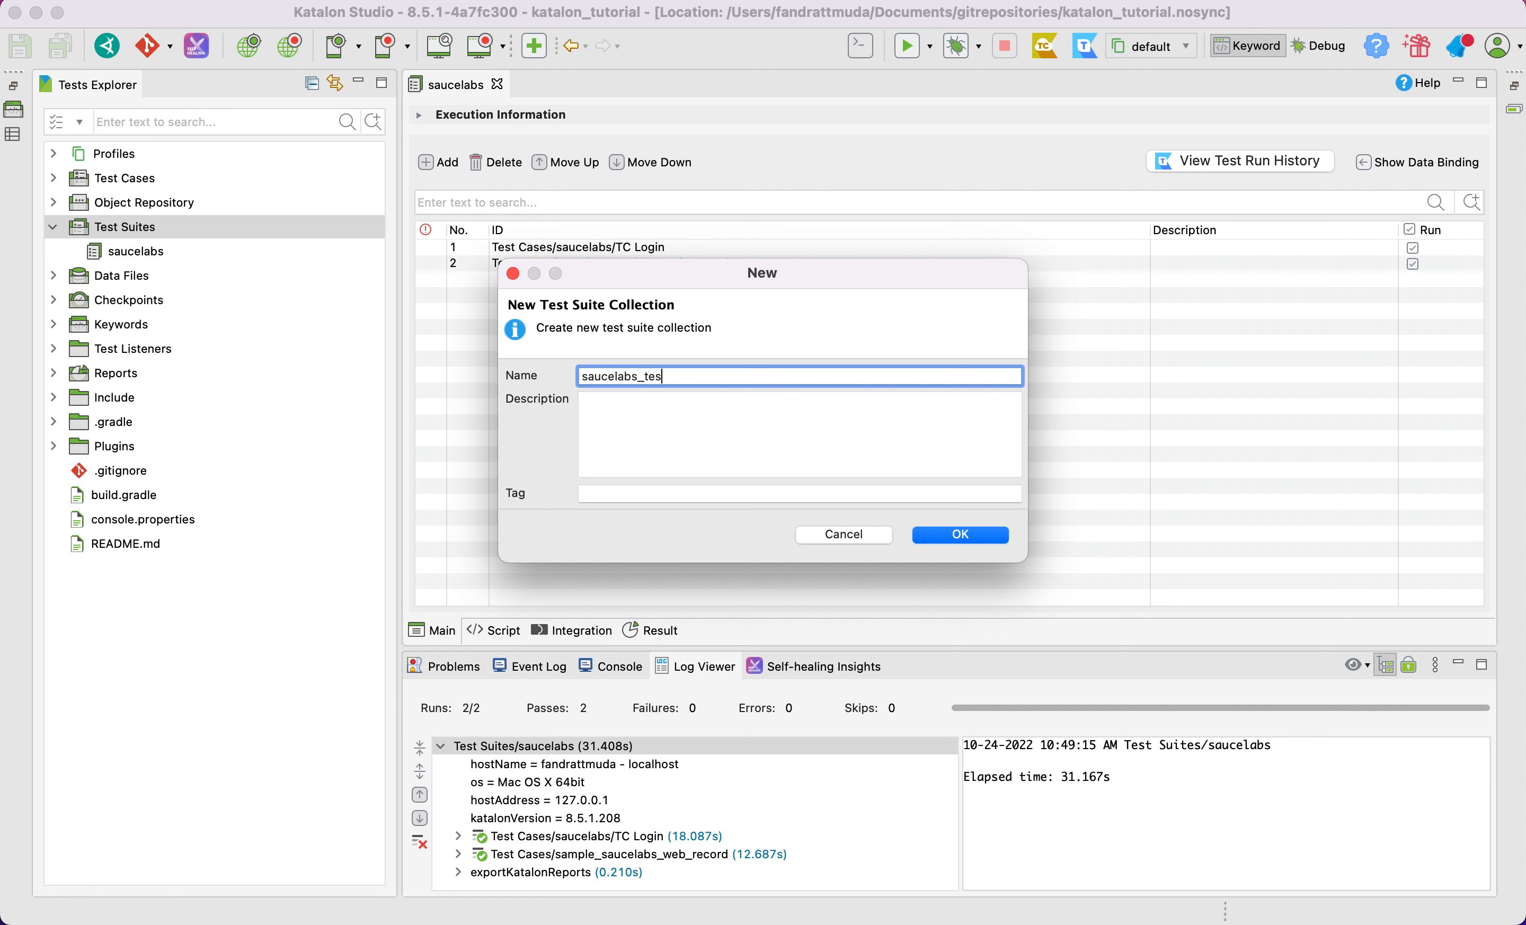
pyautogui.press('BackSpace')
pyautogui.press('BackSpace')
pyautogui.press('BackSpace')
pyautogui.write('sc')
pyautogui.press('Return')
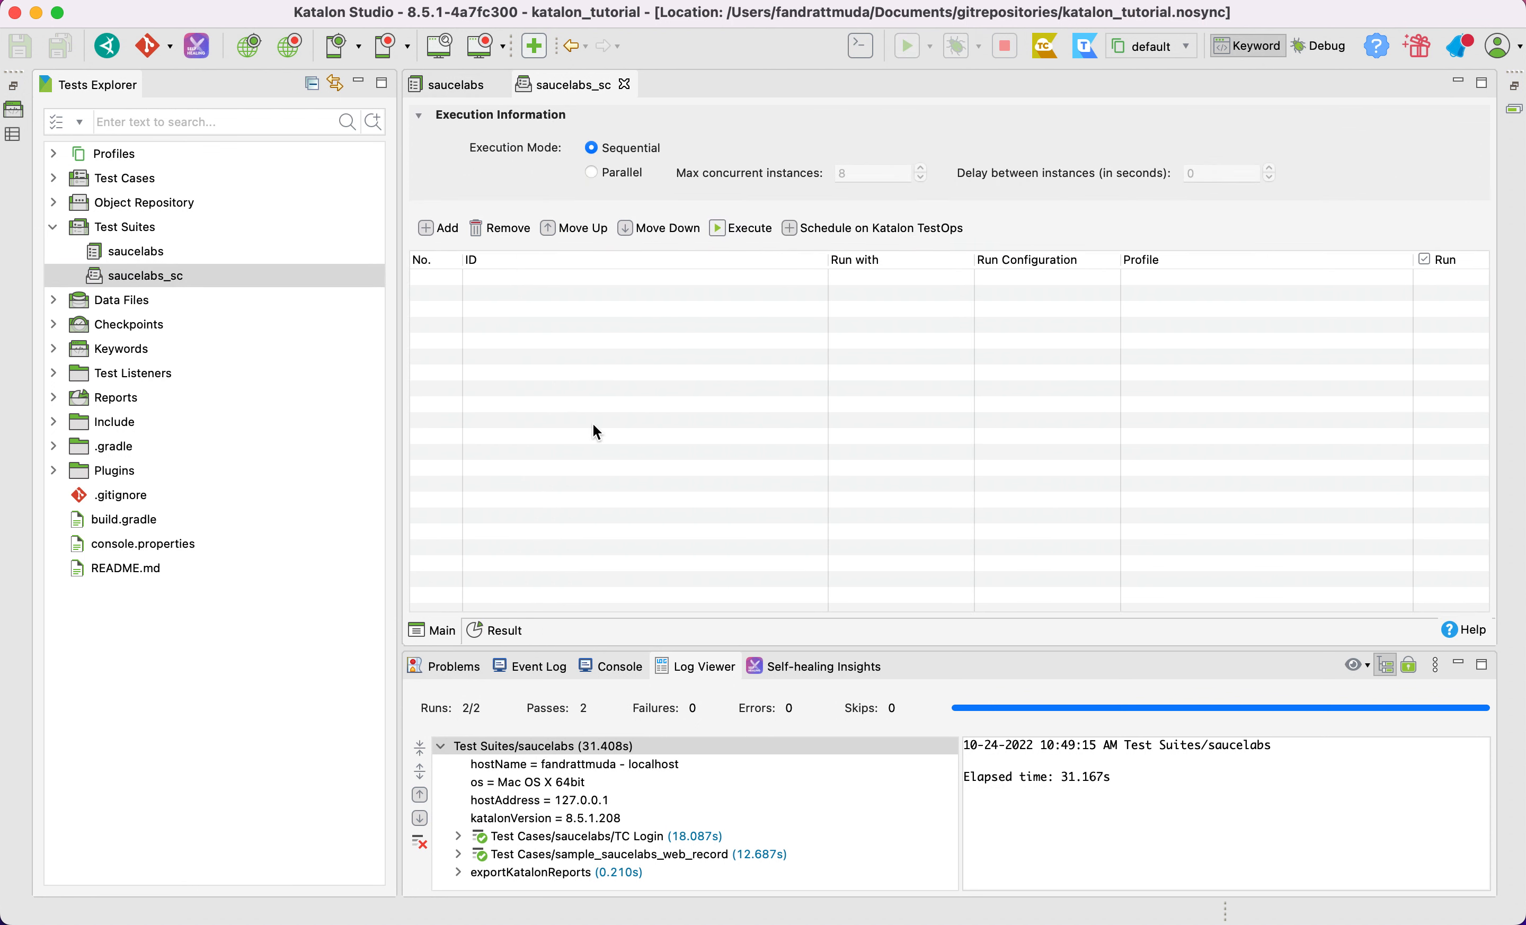
# Add the saucelabs test suite to the collection and save it
pyautogui.click(440, 229)
pyautogui.click(551, 269)
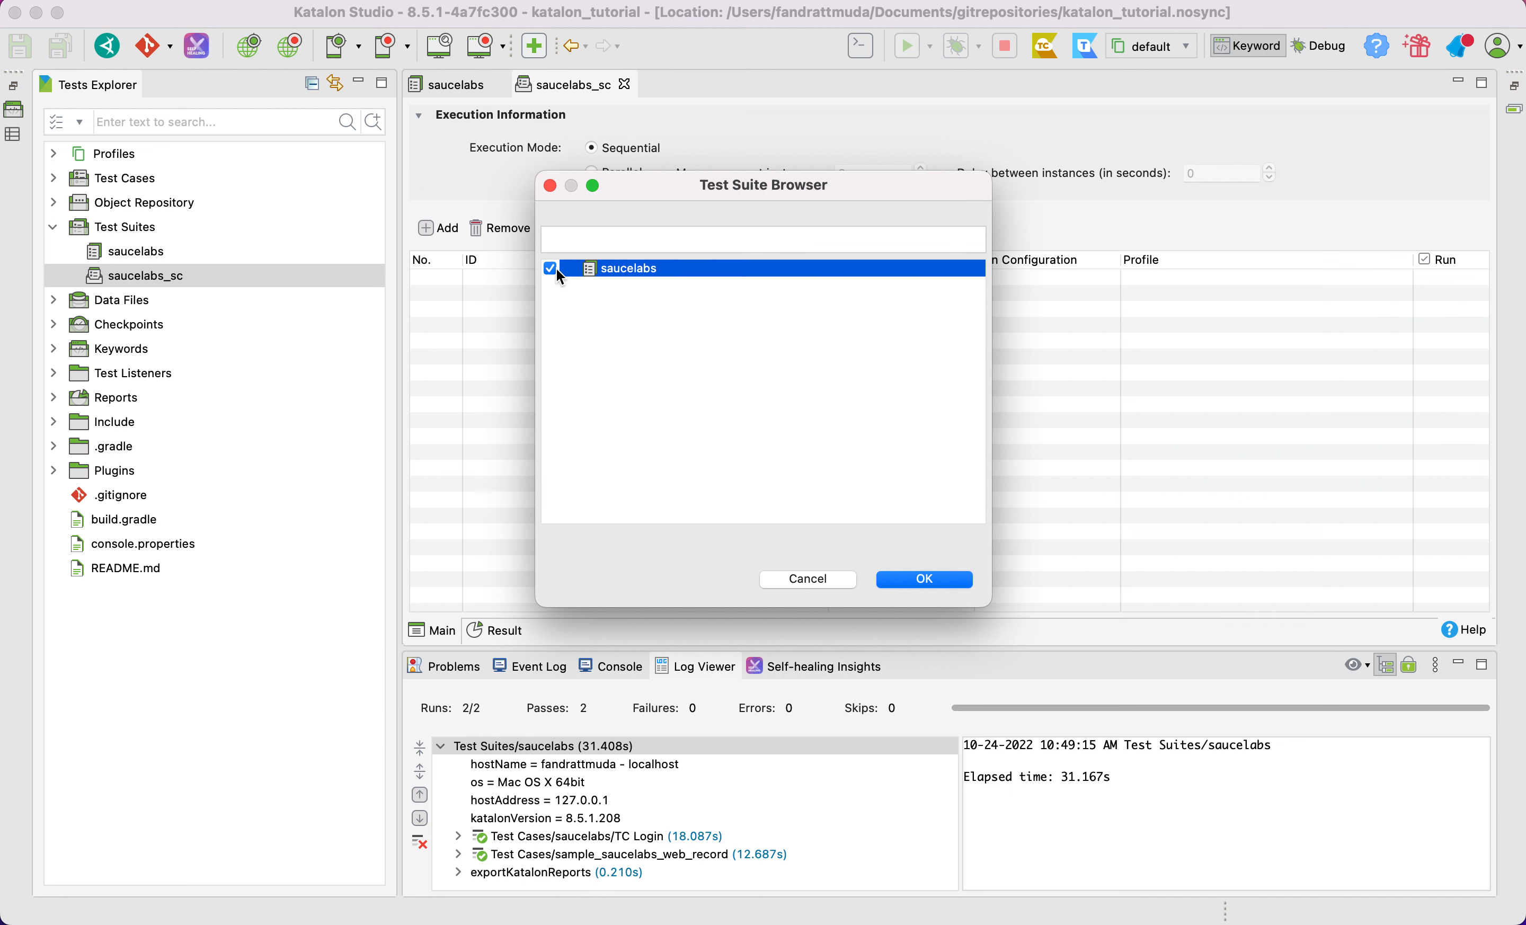
pyautogui.click(927, 582)
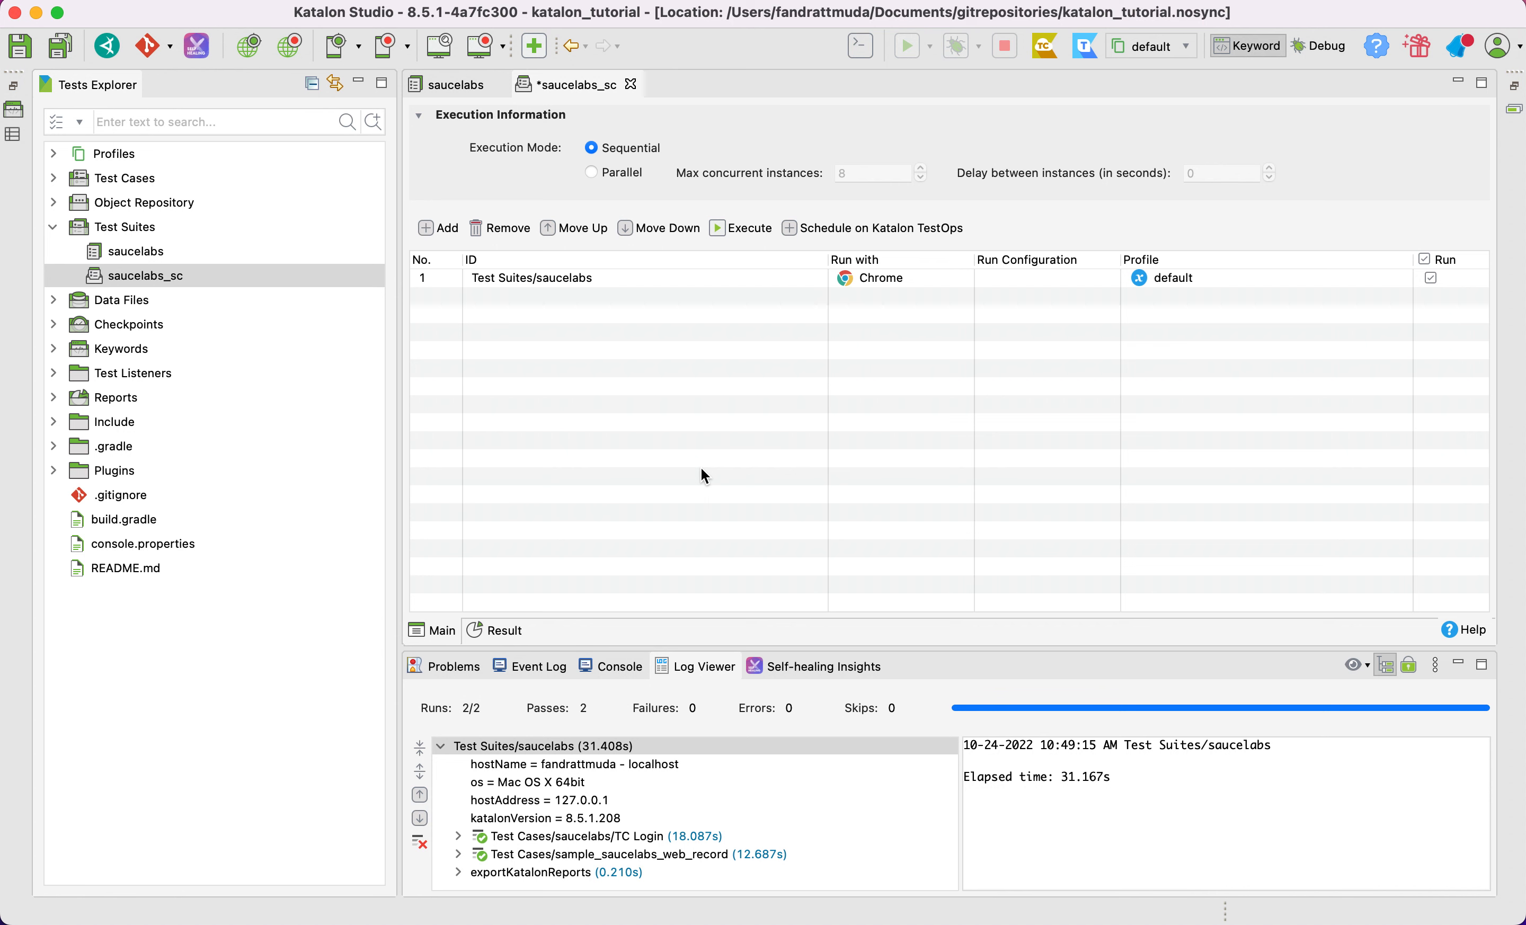
pyautogui.press('cmd+s')
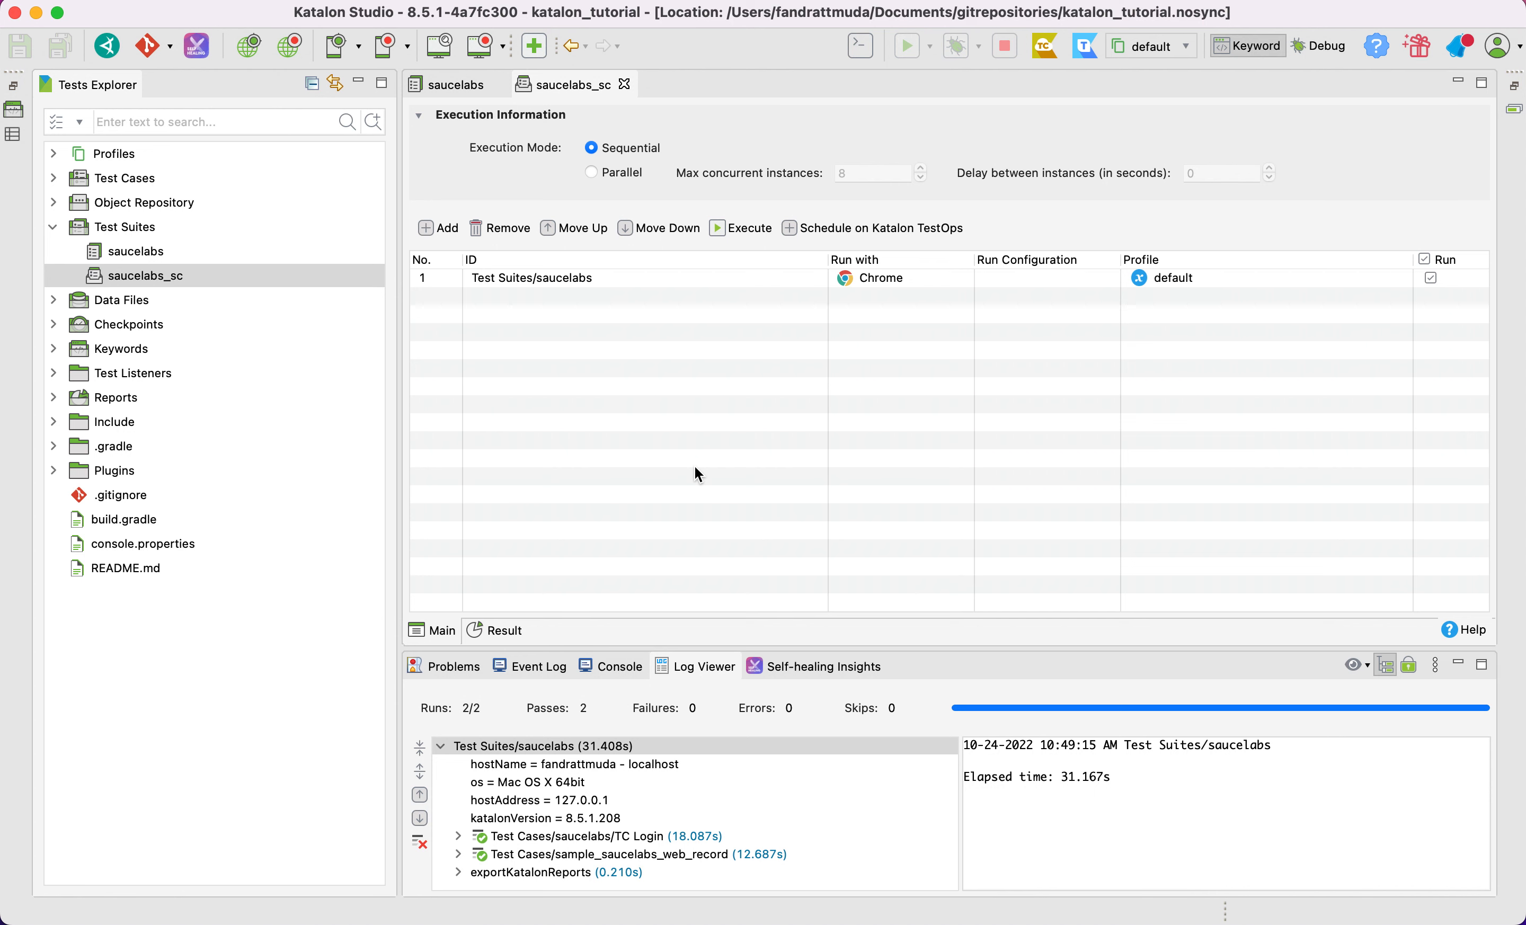
# Set the maximum concurrent instances to 3 in Parallel mode, switch the execution mode back to Sequential, and save the collection
pyautogui.click(617, 183)
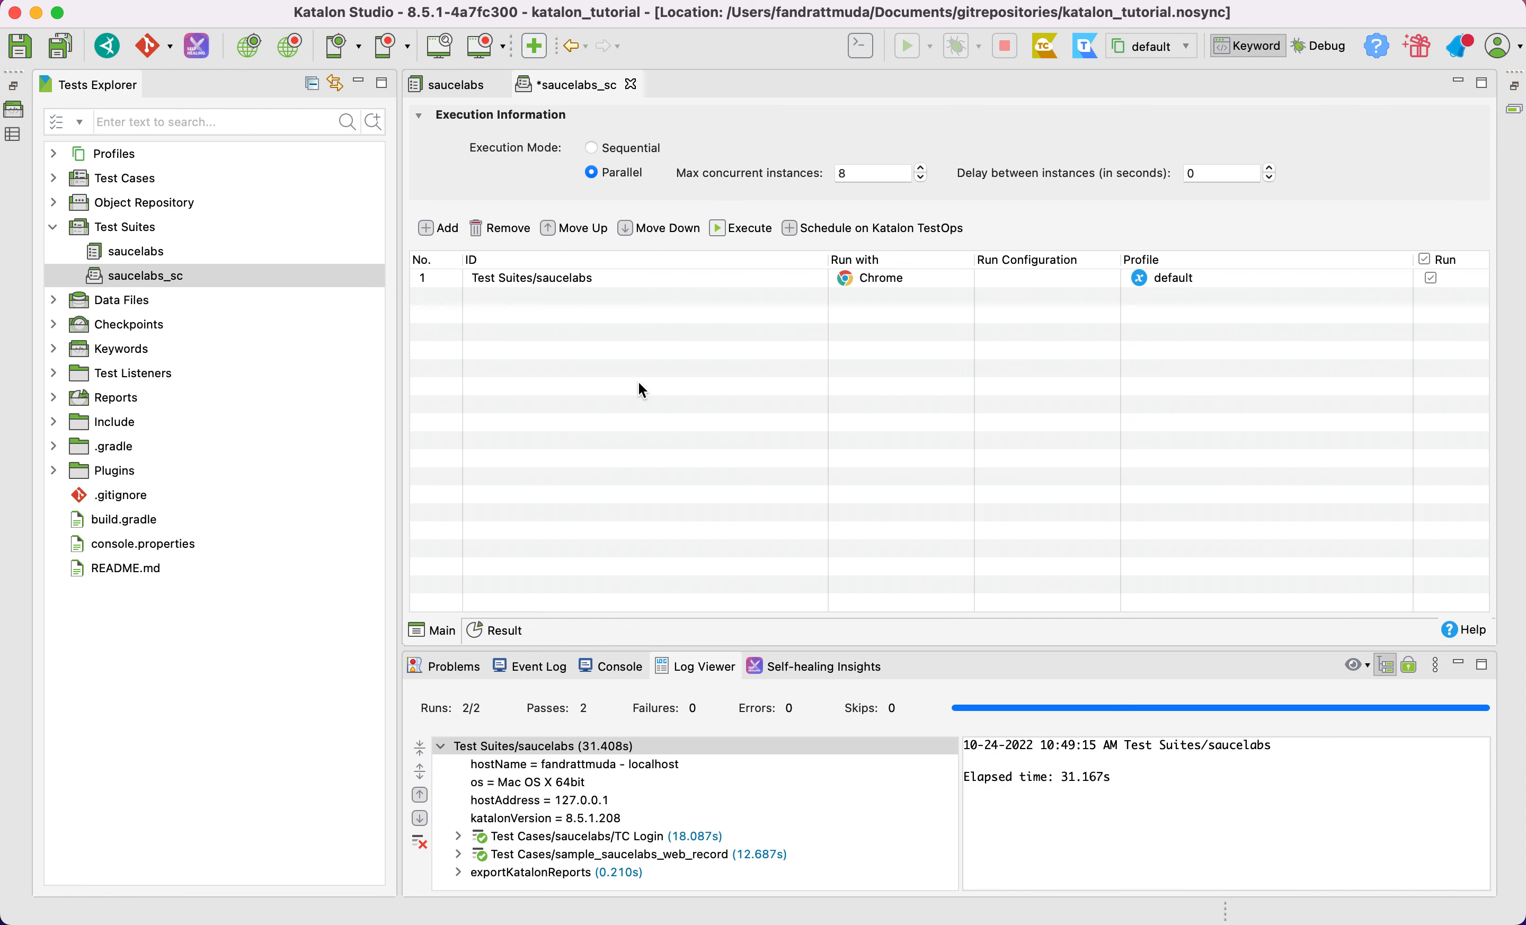
pyautogui.doubleClick(874, 174)
pyautogui.write('1')
pyautogui.press('BackSpace')
pyautogui.write('3')
pyautogui.click(621, 150)
pyautogui.press('cmd+s')
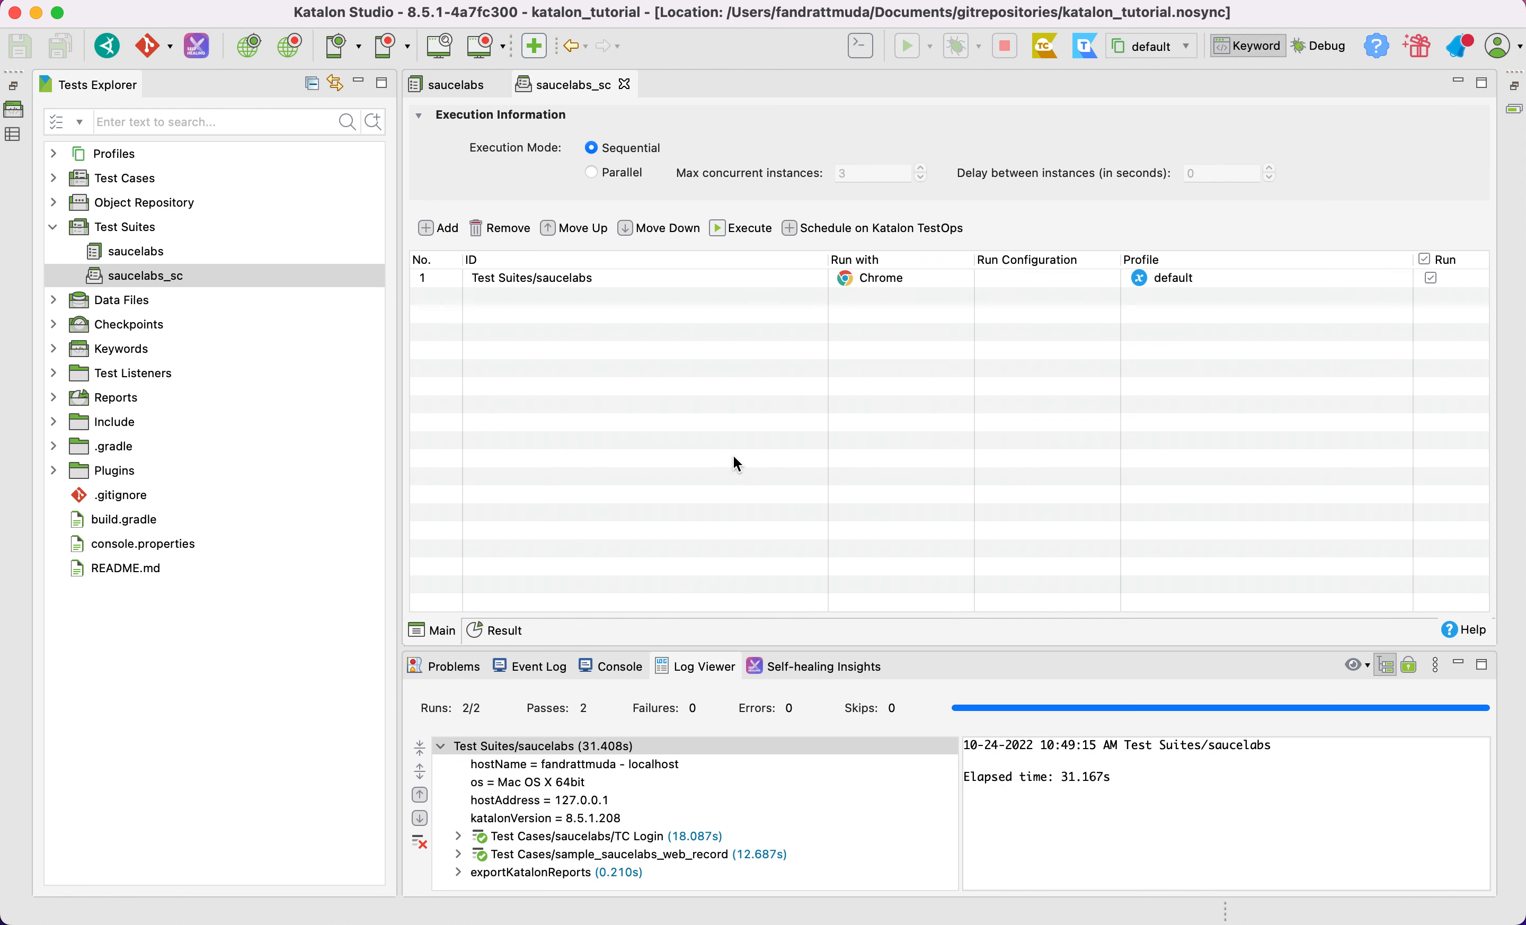
# Look through the run environments available for the saucelabs entry, leaving its browser as Chrome
pyautogui.click(936, 277)
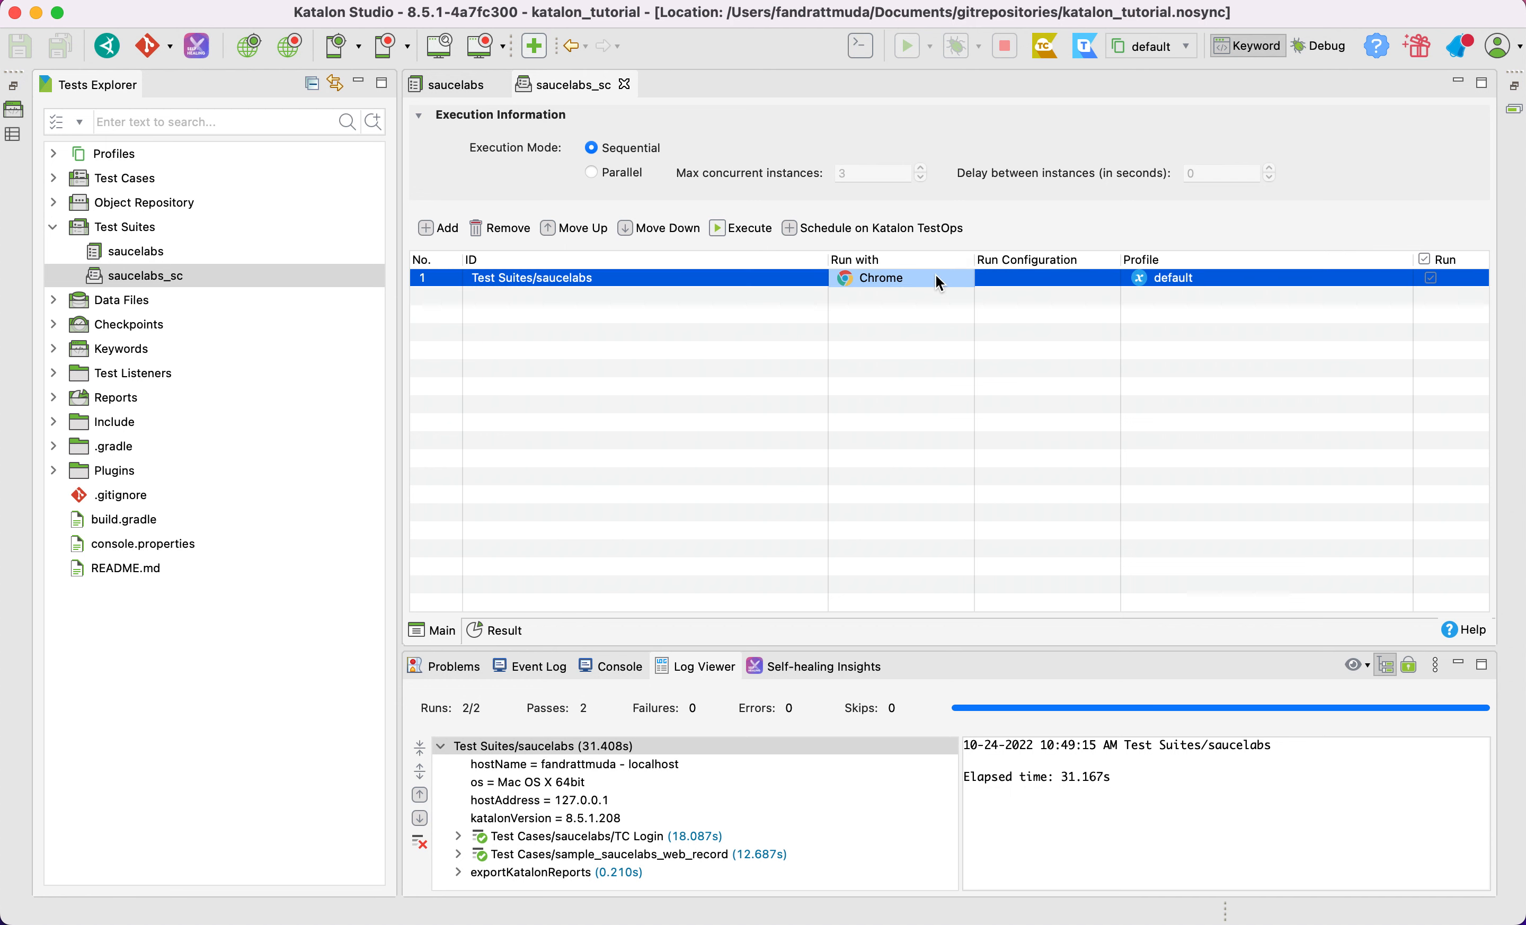
pyautogui.click(897, 283)
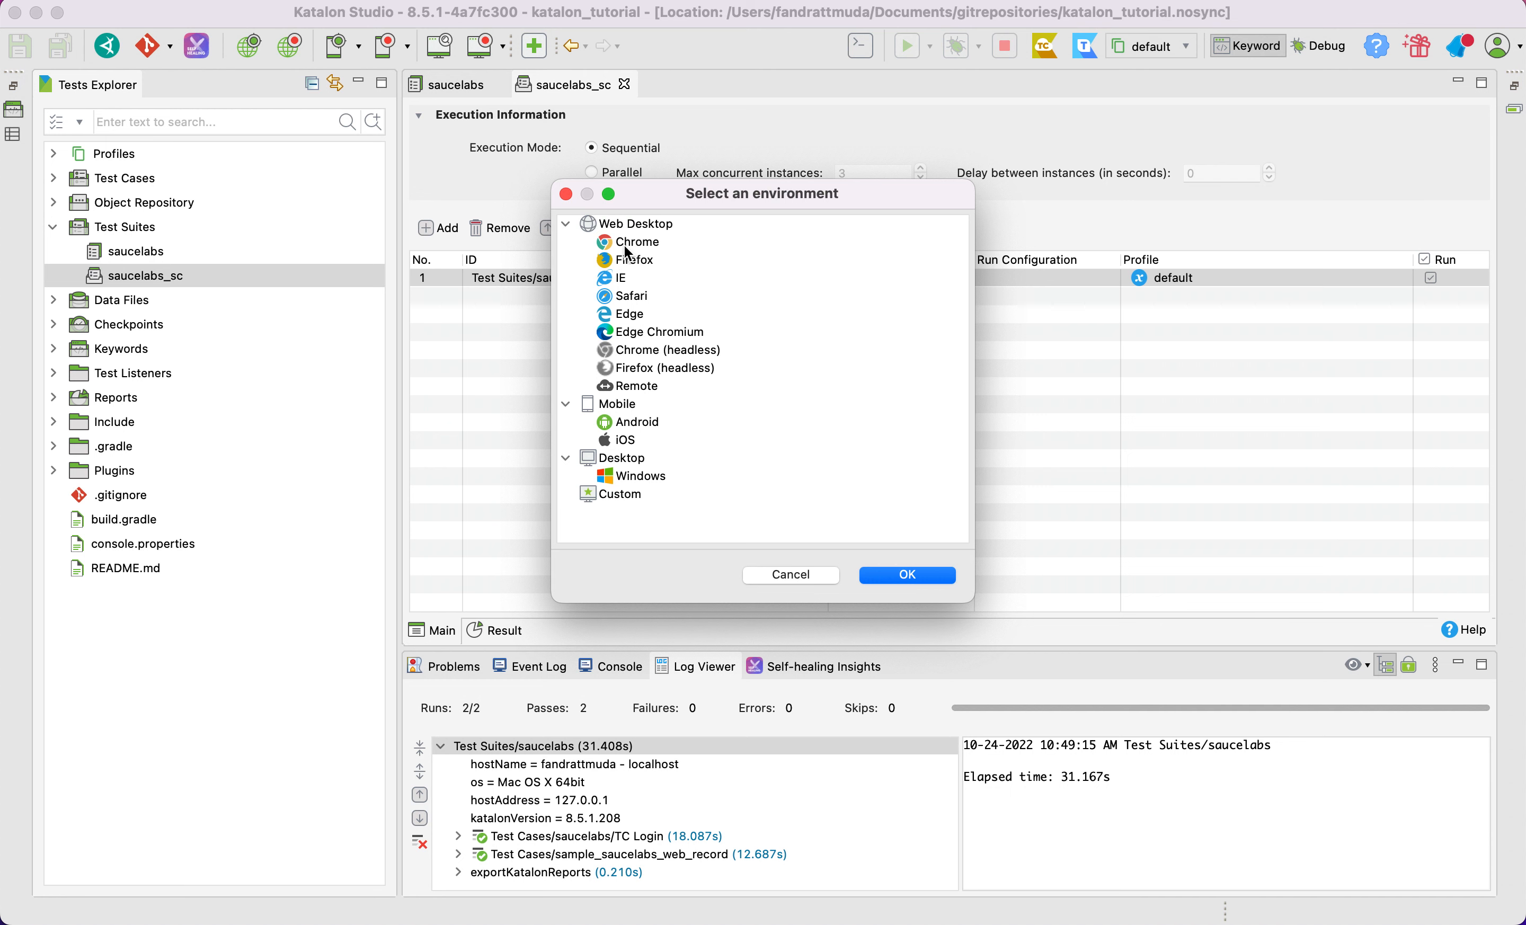
pyautogui.click(806, 573)
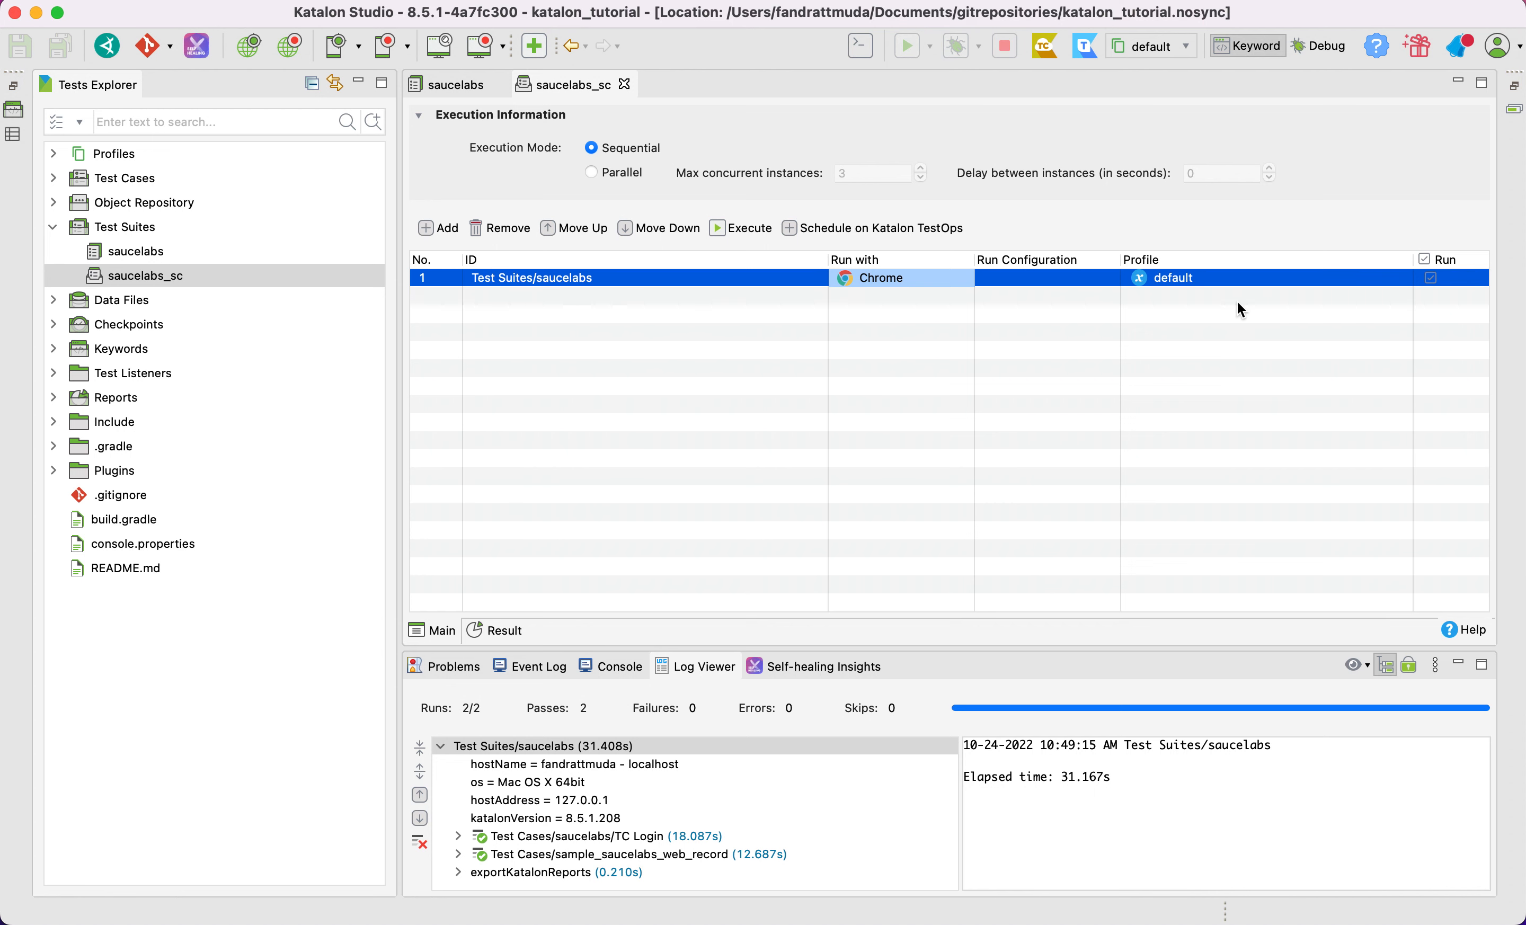
# Check which execution profiles exist in the project and return to the collection's list of suites
pyautogui.click(1189, 51)
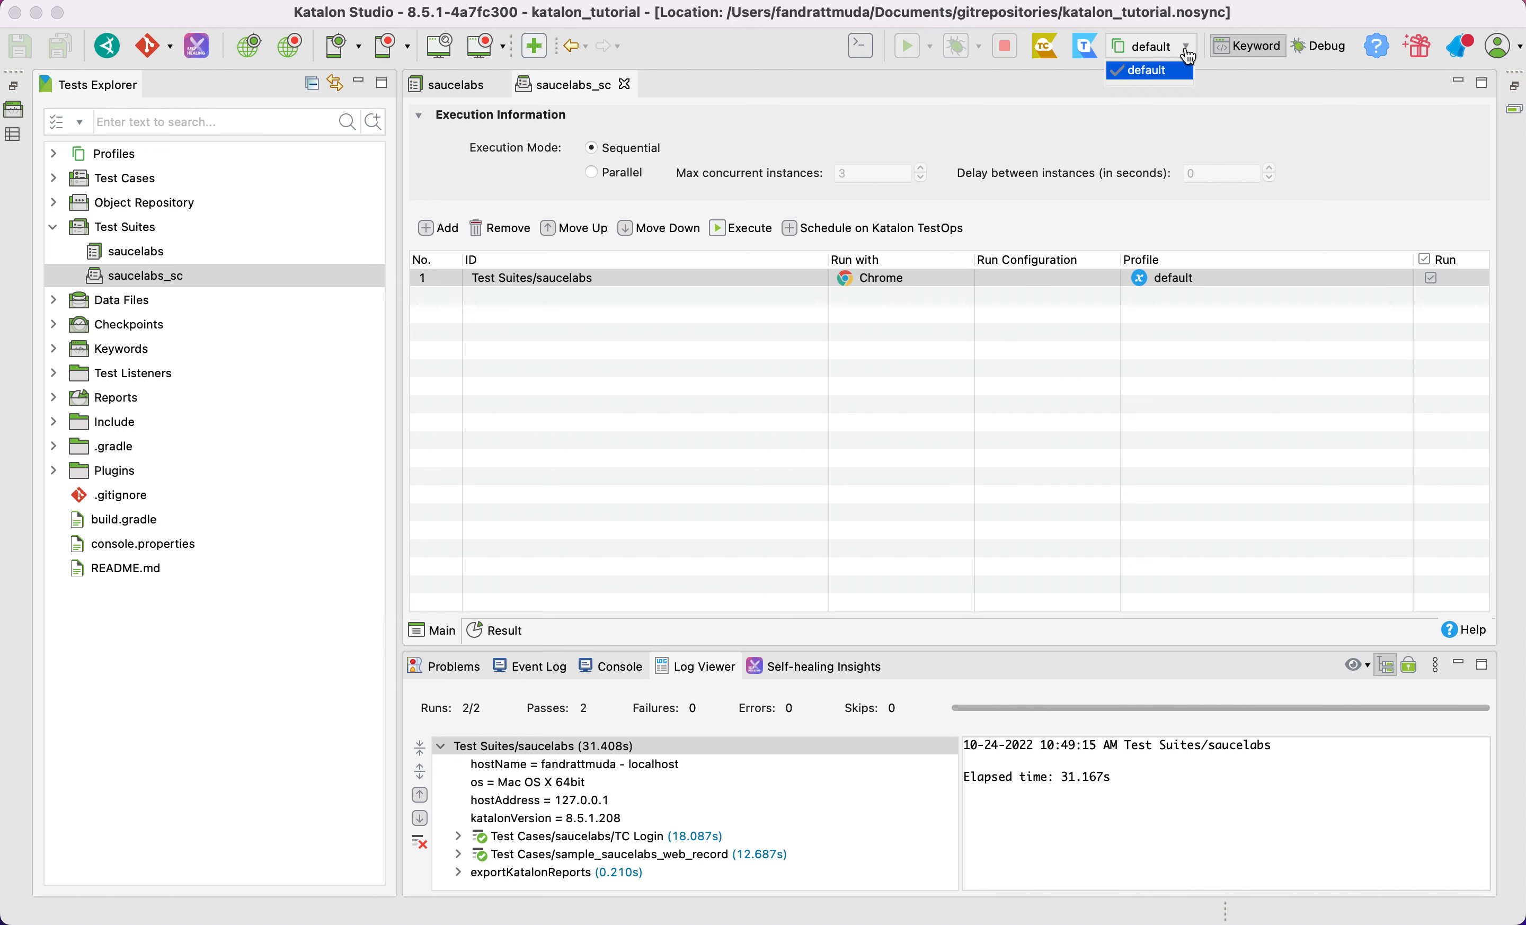
pyautogui.click(53, 155)
pyautogui.click(123, 187)
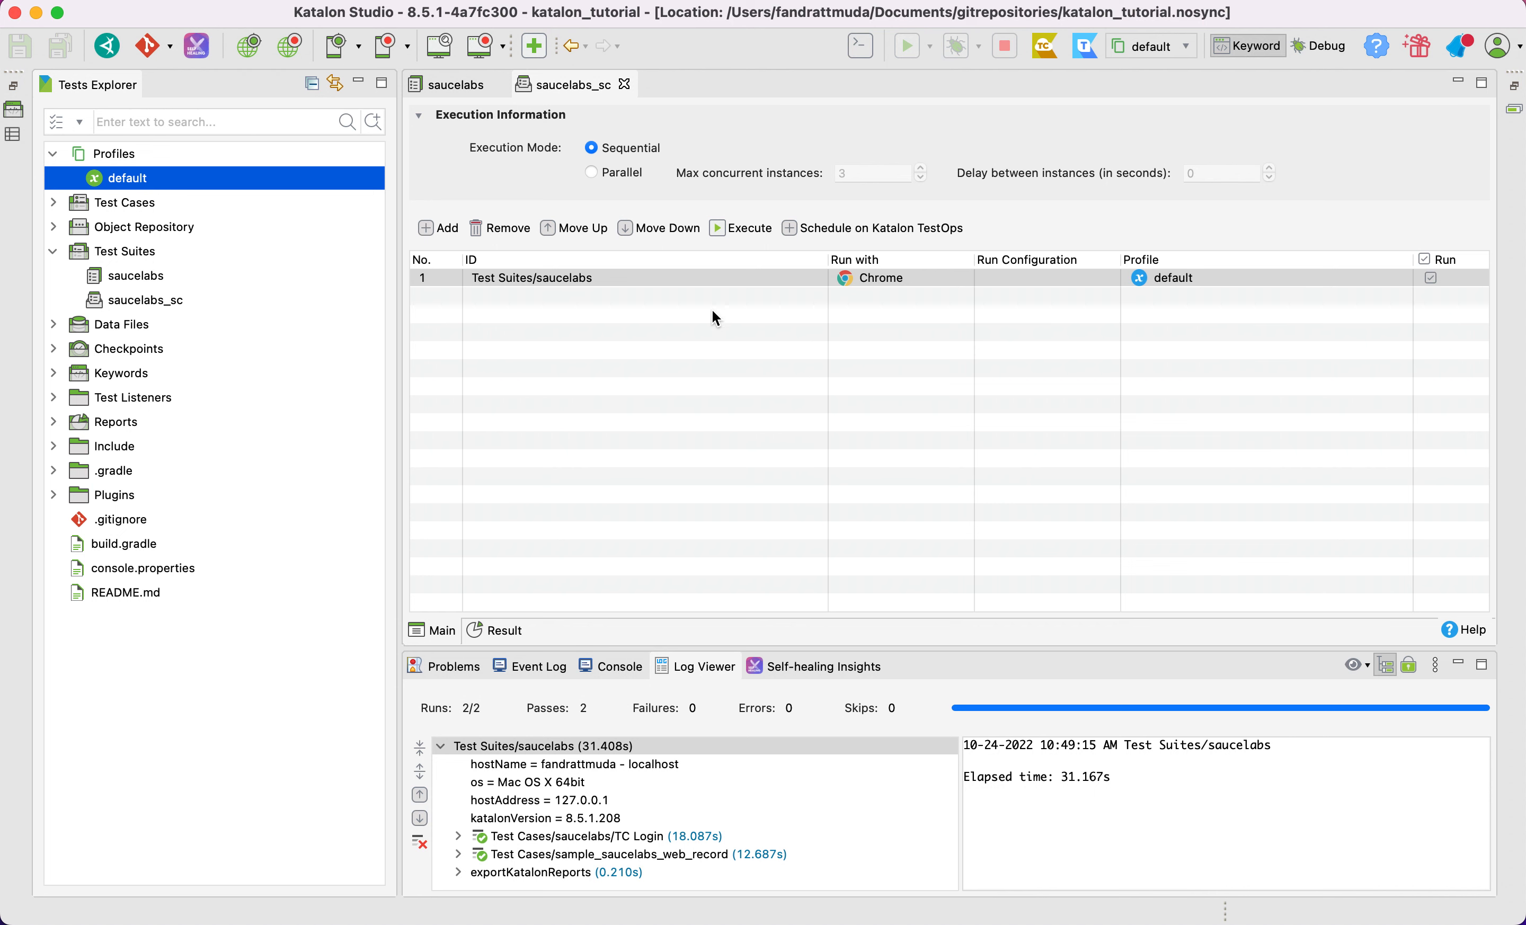
pyautogui.click(748, 278)
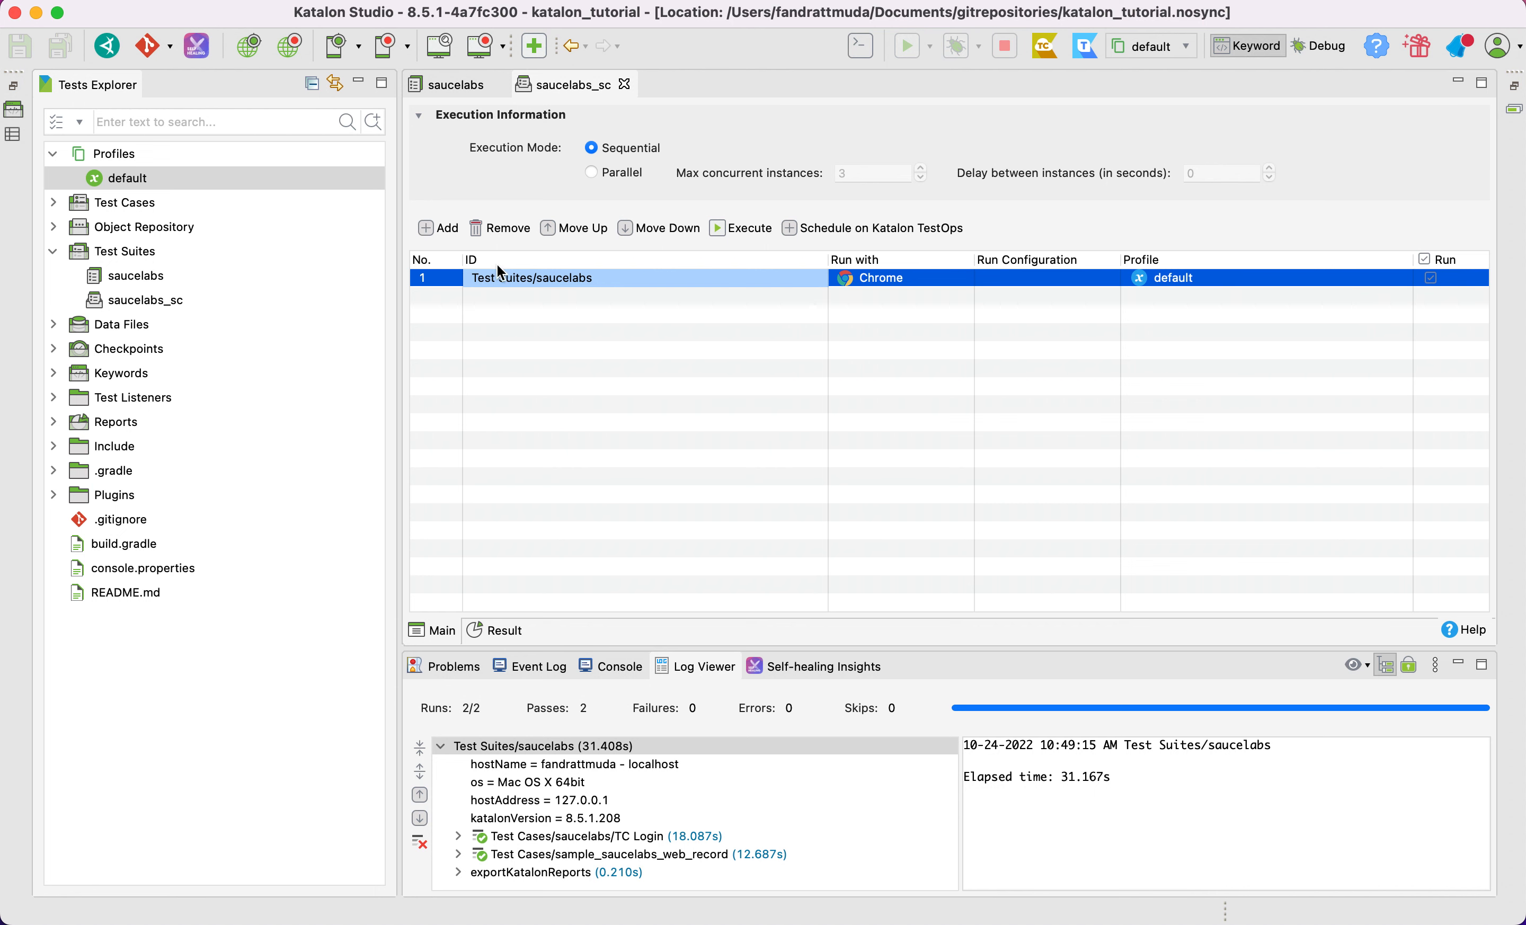
pyautogui.click(543, 310)
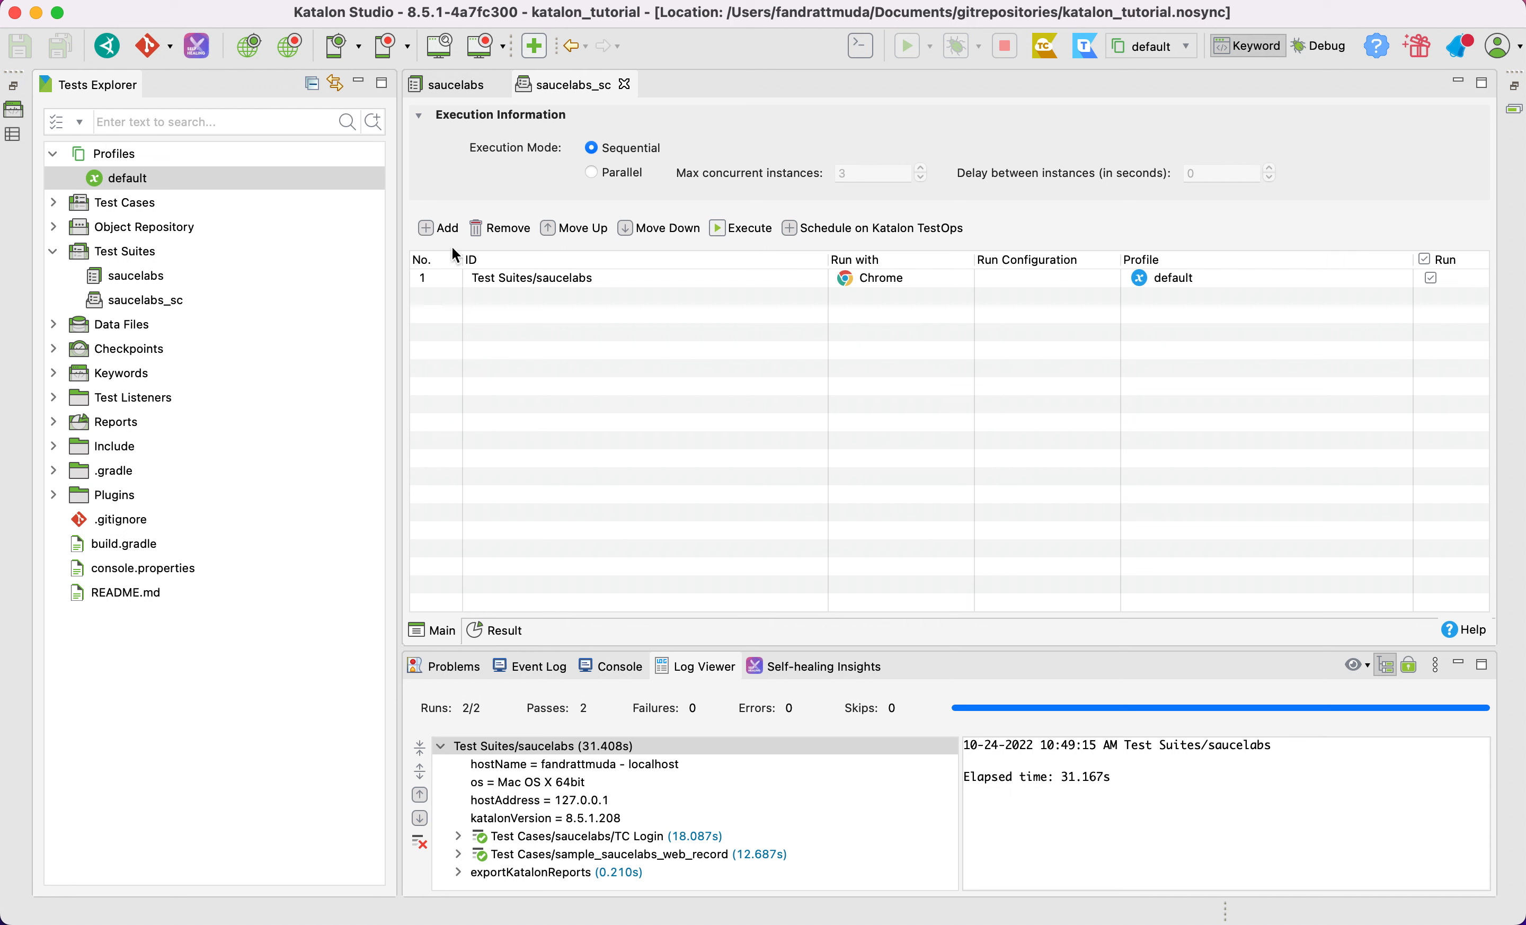
# Add the saucelabs test suite to the collection a second time and set that entry to run with Firefox
pyautogui.click(428, 227)
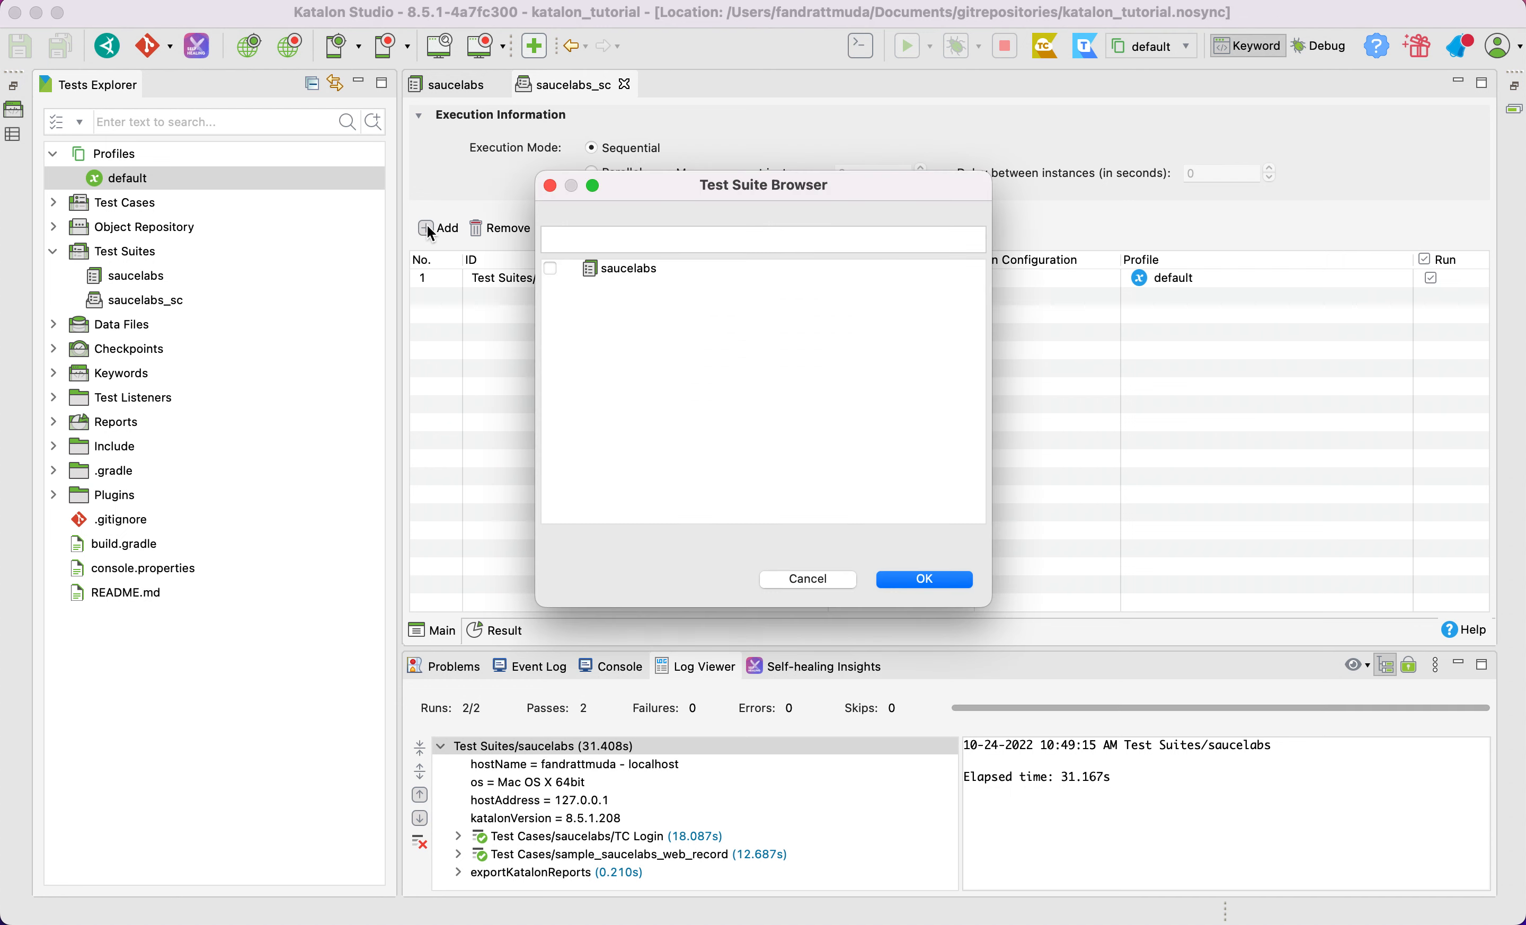
pyautogui.click(551, 269)
pyautogui.click(925, 580)
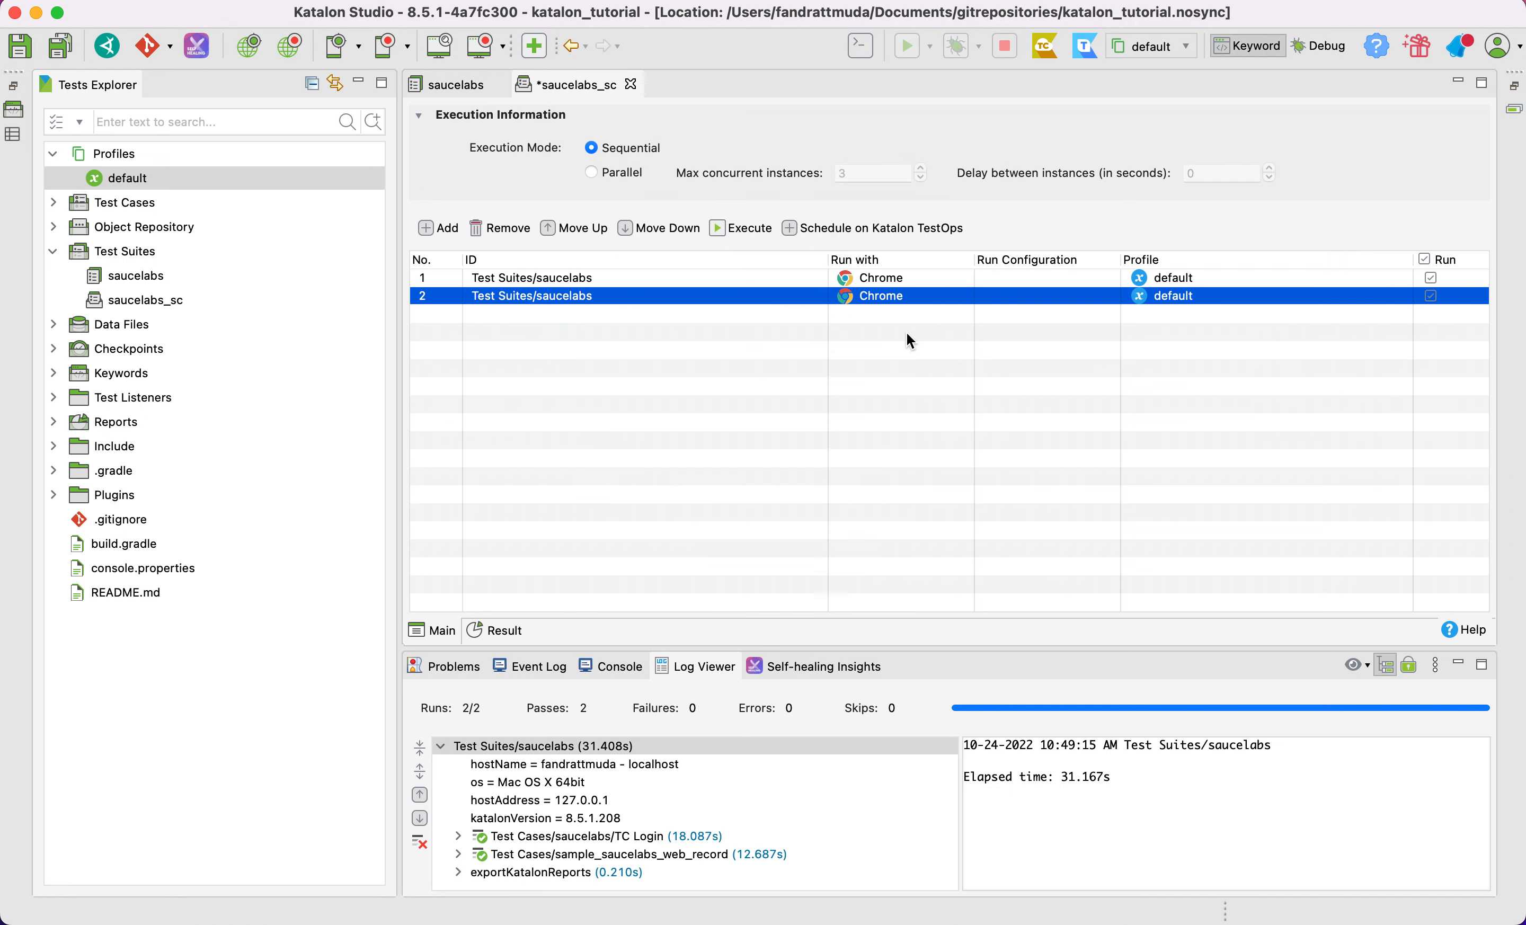
pyautogui.click(924, 298)
pyautogui.click(963, 296)
pyautogui.click(642, 260)
pyautogui.doubleClick(642, 260)
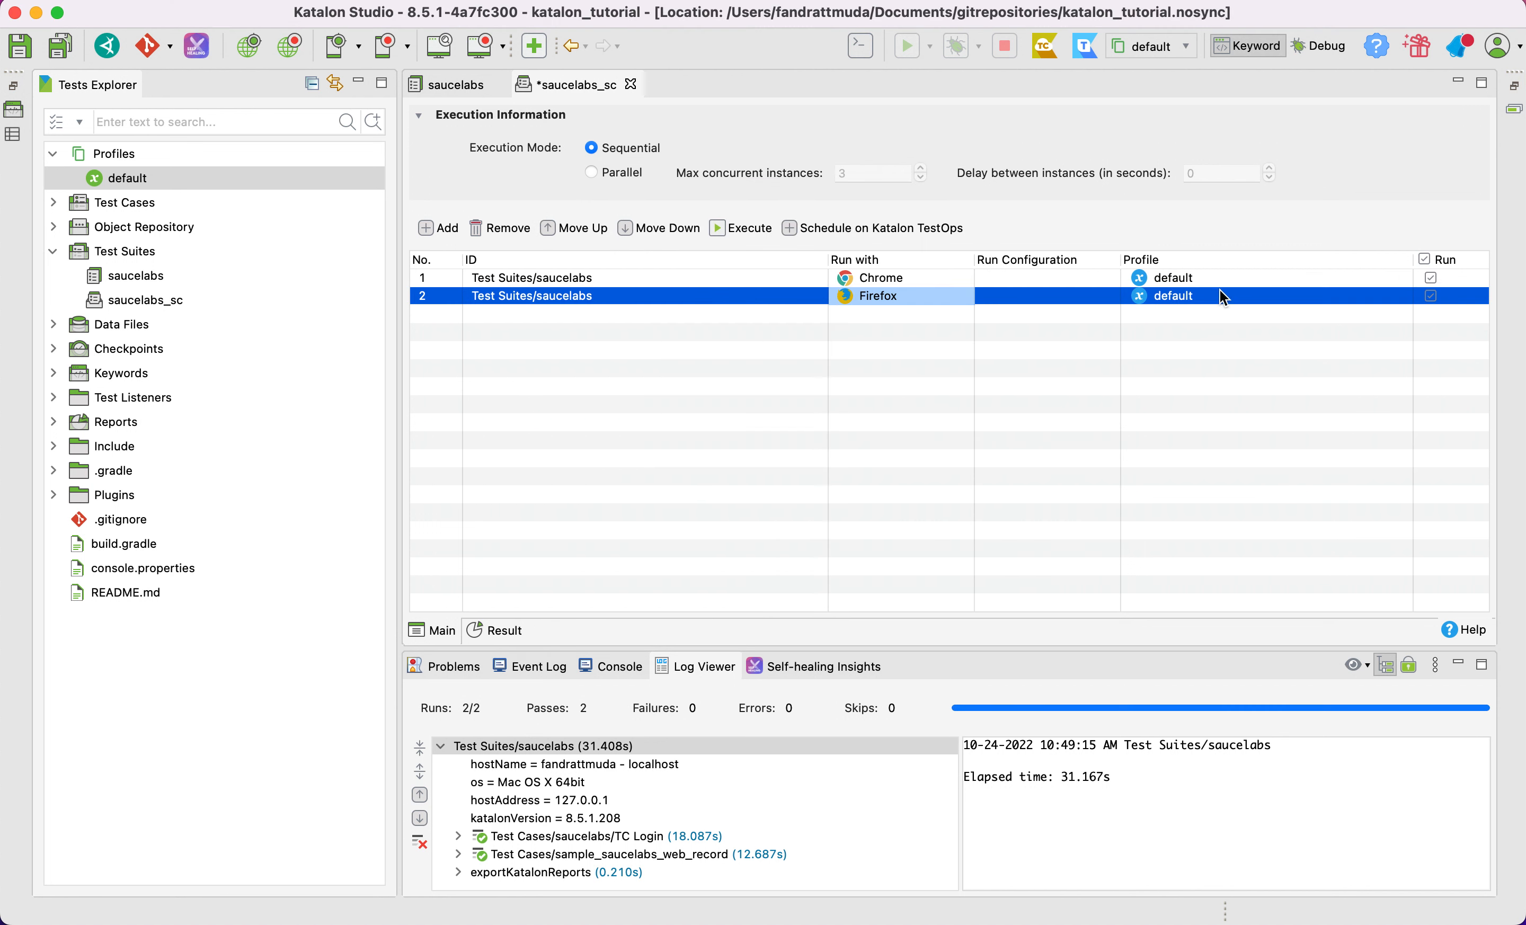
# Check the execution profiles offered for the Firefox entry without changing its profile, and save the collection
pyautogui.click(1261, 296)
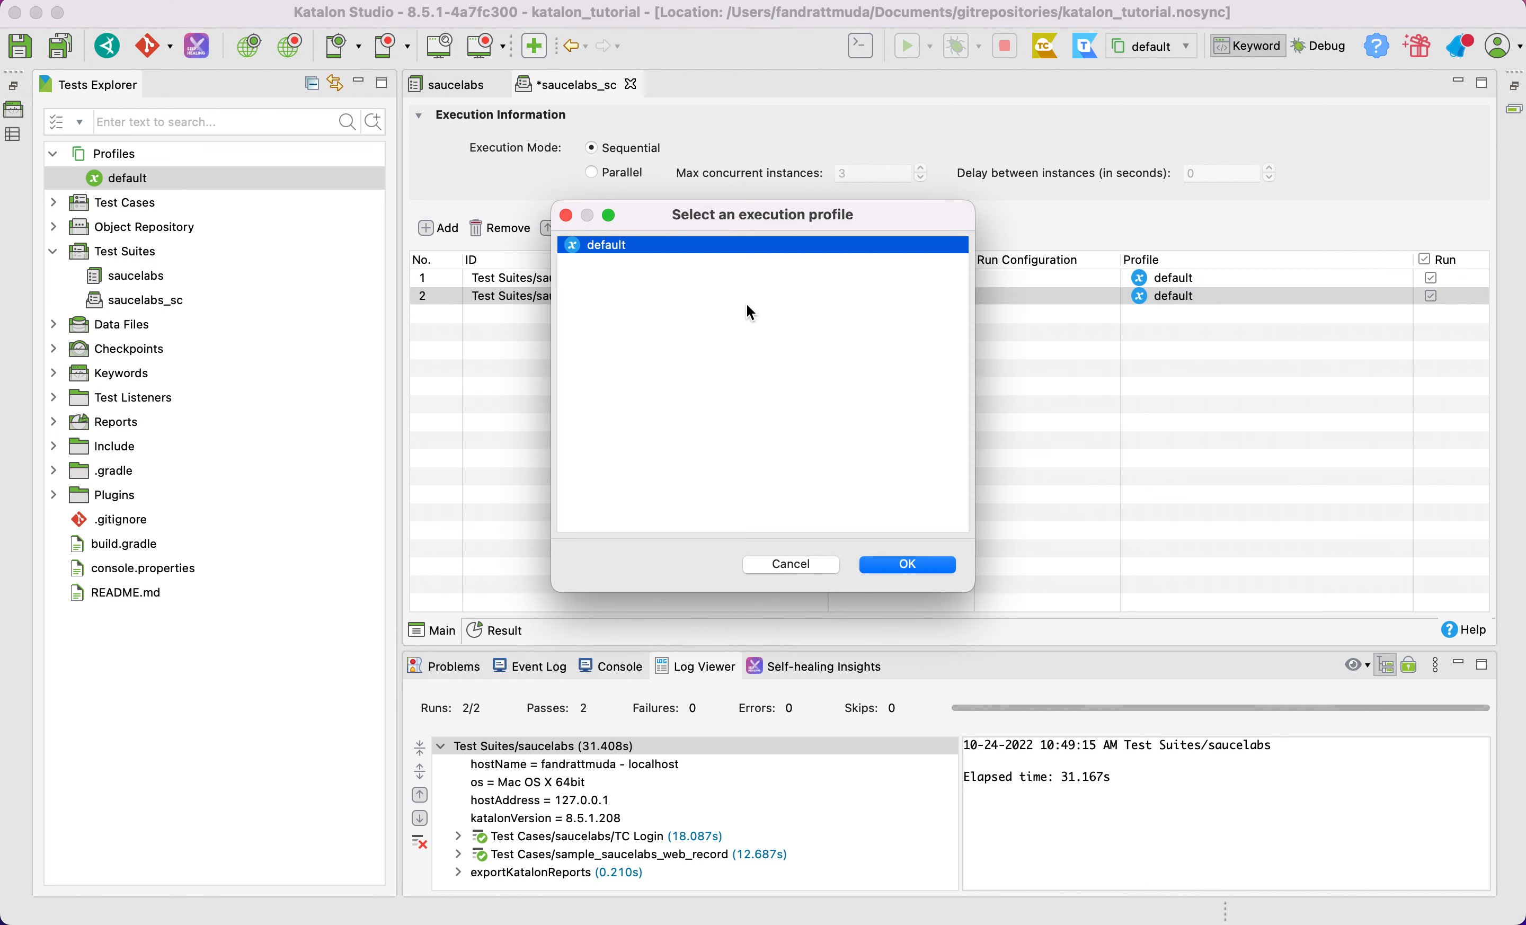
pyautogui.click(784, 566)
pyautogui.click(565, 284)
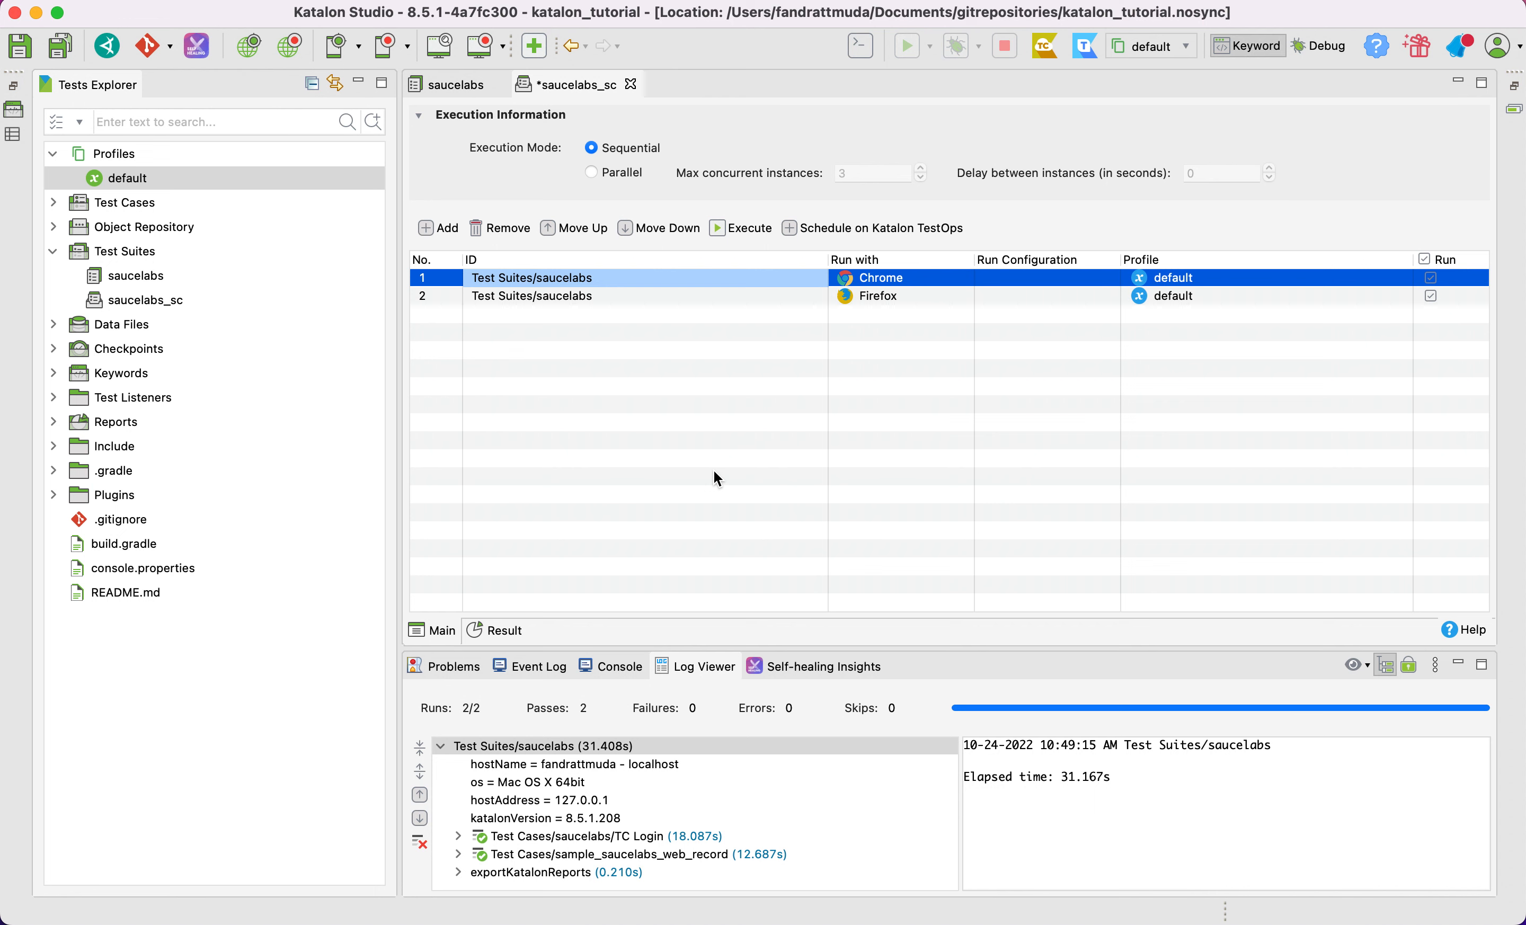
pyautogui.press('cmd+s')
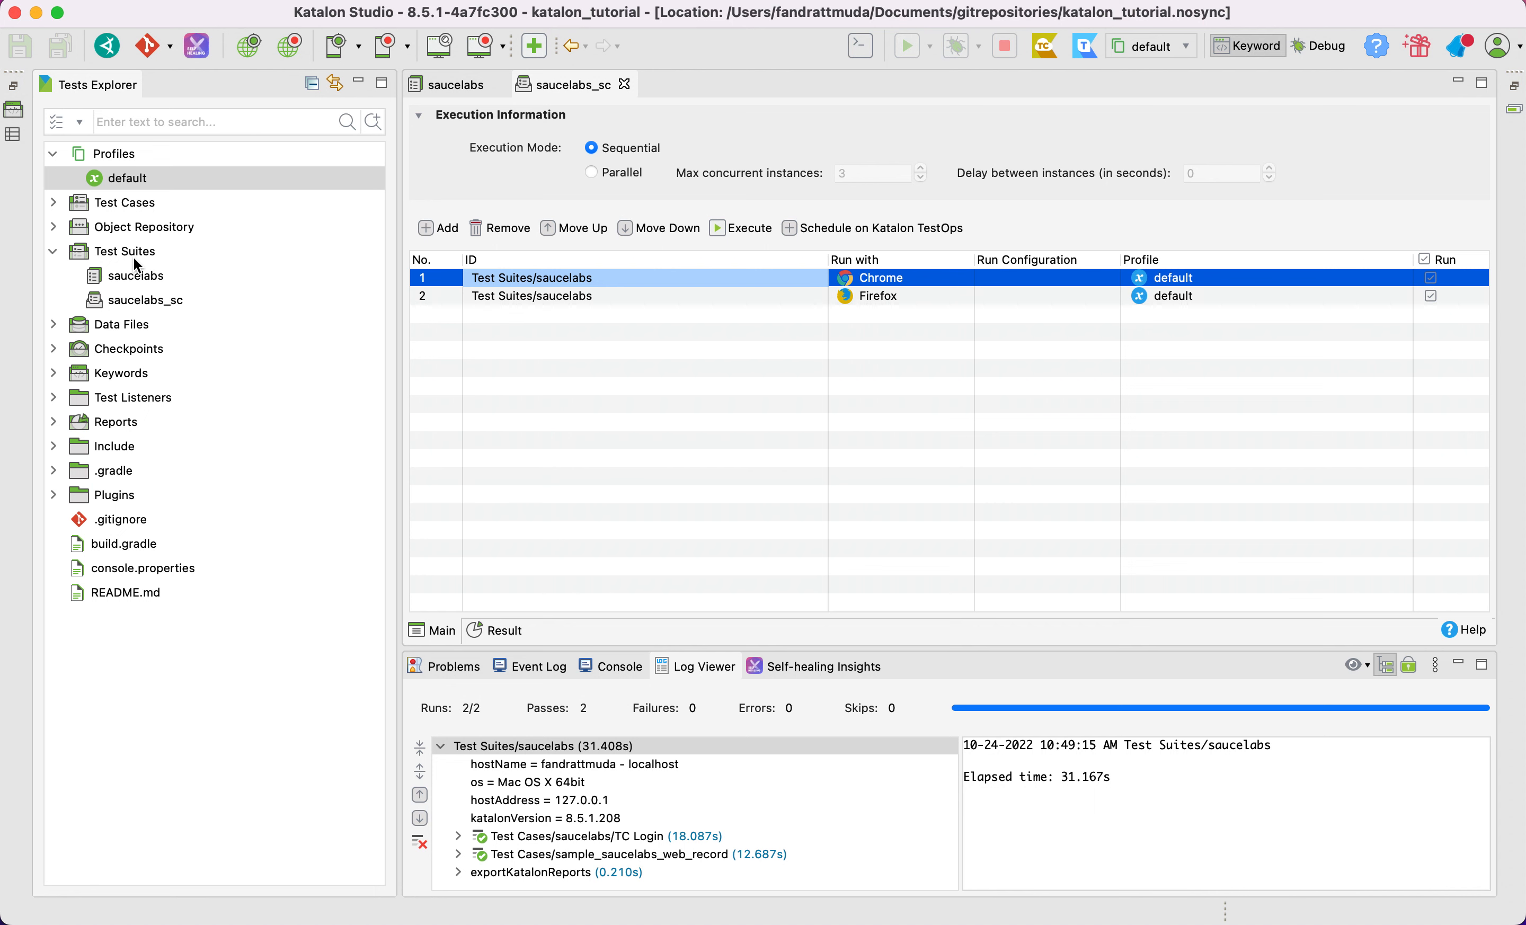
# Create a new folder named saucelabs_suite under Test Suites
pyautogui.rightClick(110, 252)
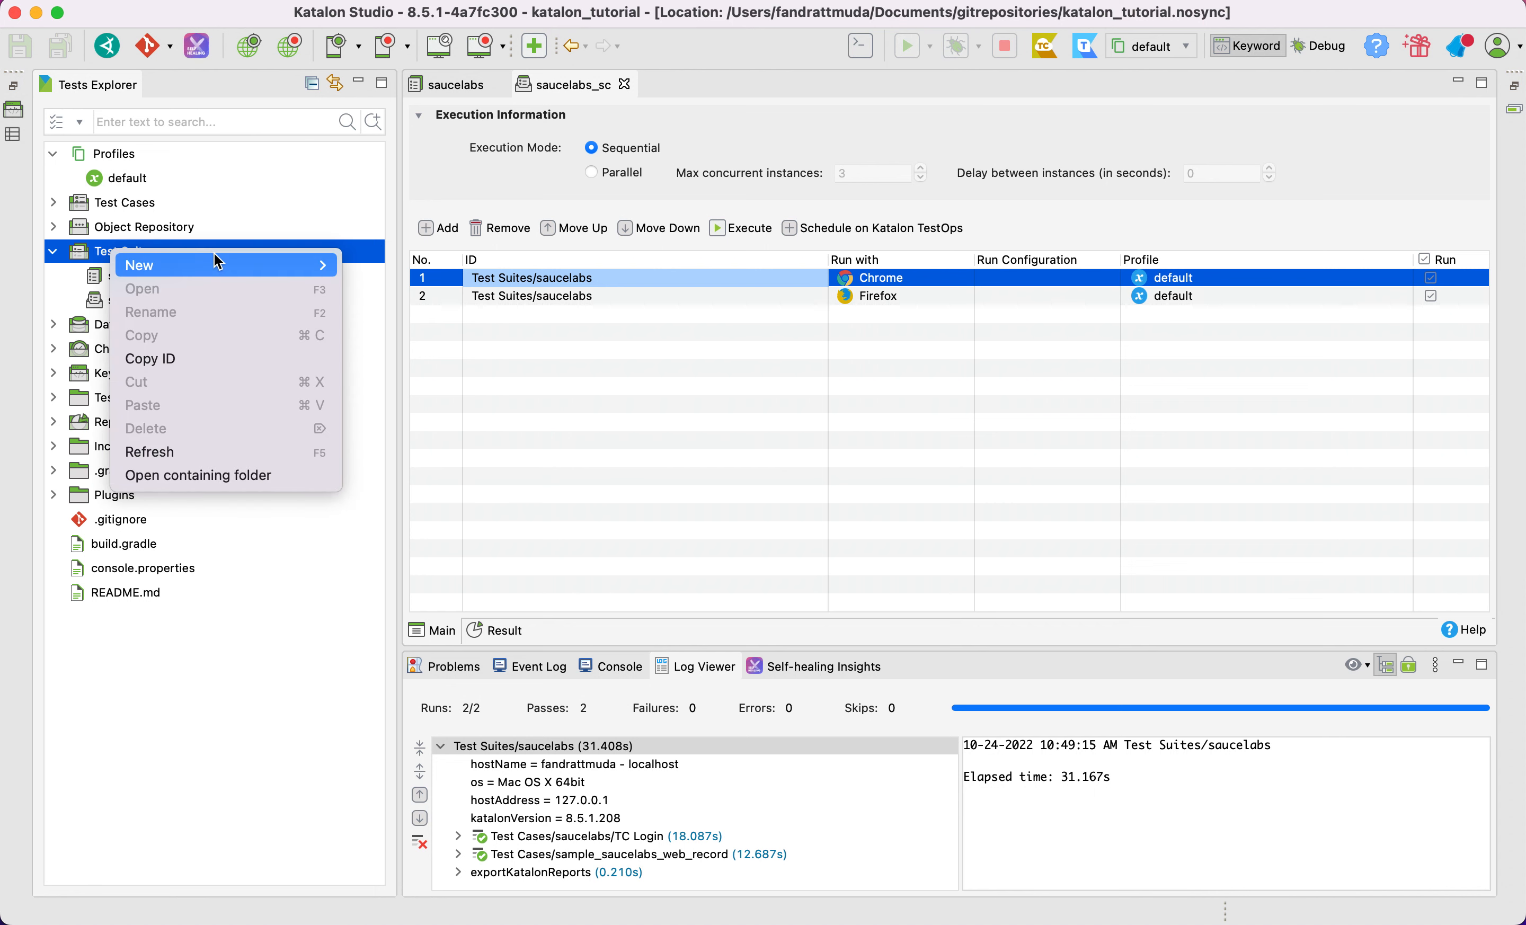
pyautogui.moveTo(324, 259)
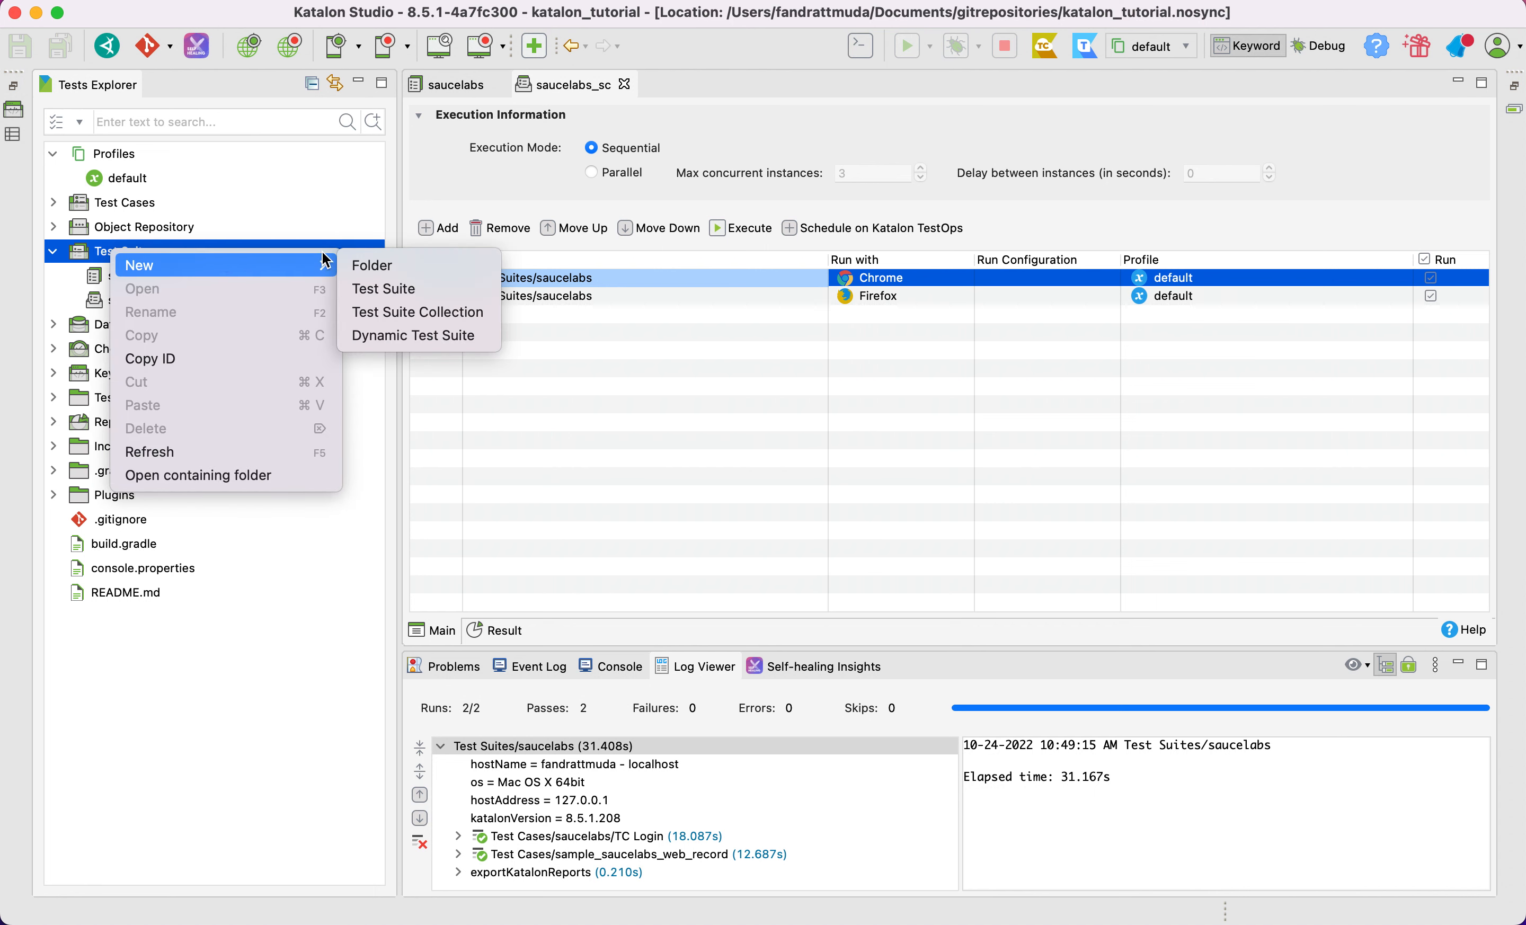
pyautogui.click(421, 267)
pyautogui.write('saucelabs_suite')
pyautogui.press('Return')
# Move the saucelabs test suite and the saucelabs_sc collection into the saucelabs_suite folder
pyautogui.click(134, 275)
pyautogui.keyDown('shift'); pyautogui.click(148, 298); pyautogui.keyUp('shift')
pyautogui.moveTo(149, 298); pyautogui.dragTo(143, 330)
# Rename the saucelabs test suite as saucelabs_suite and its containing folder as saucelabs
pyautogui.click(167, 306)
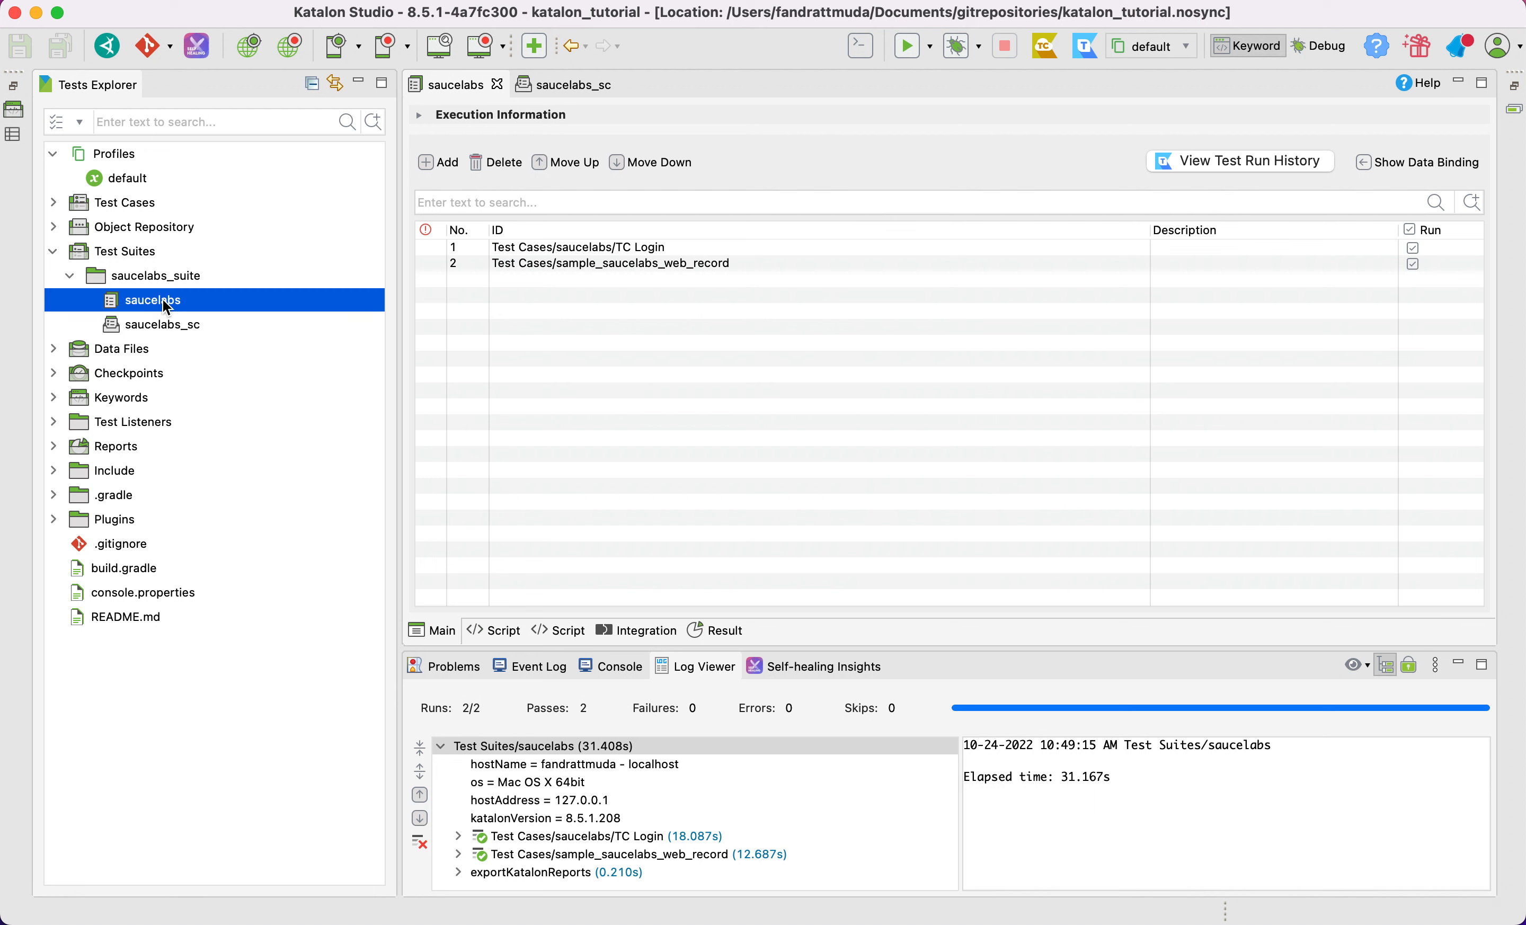
pyautogui.click(190, 301)
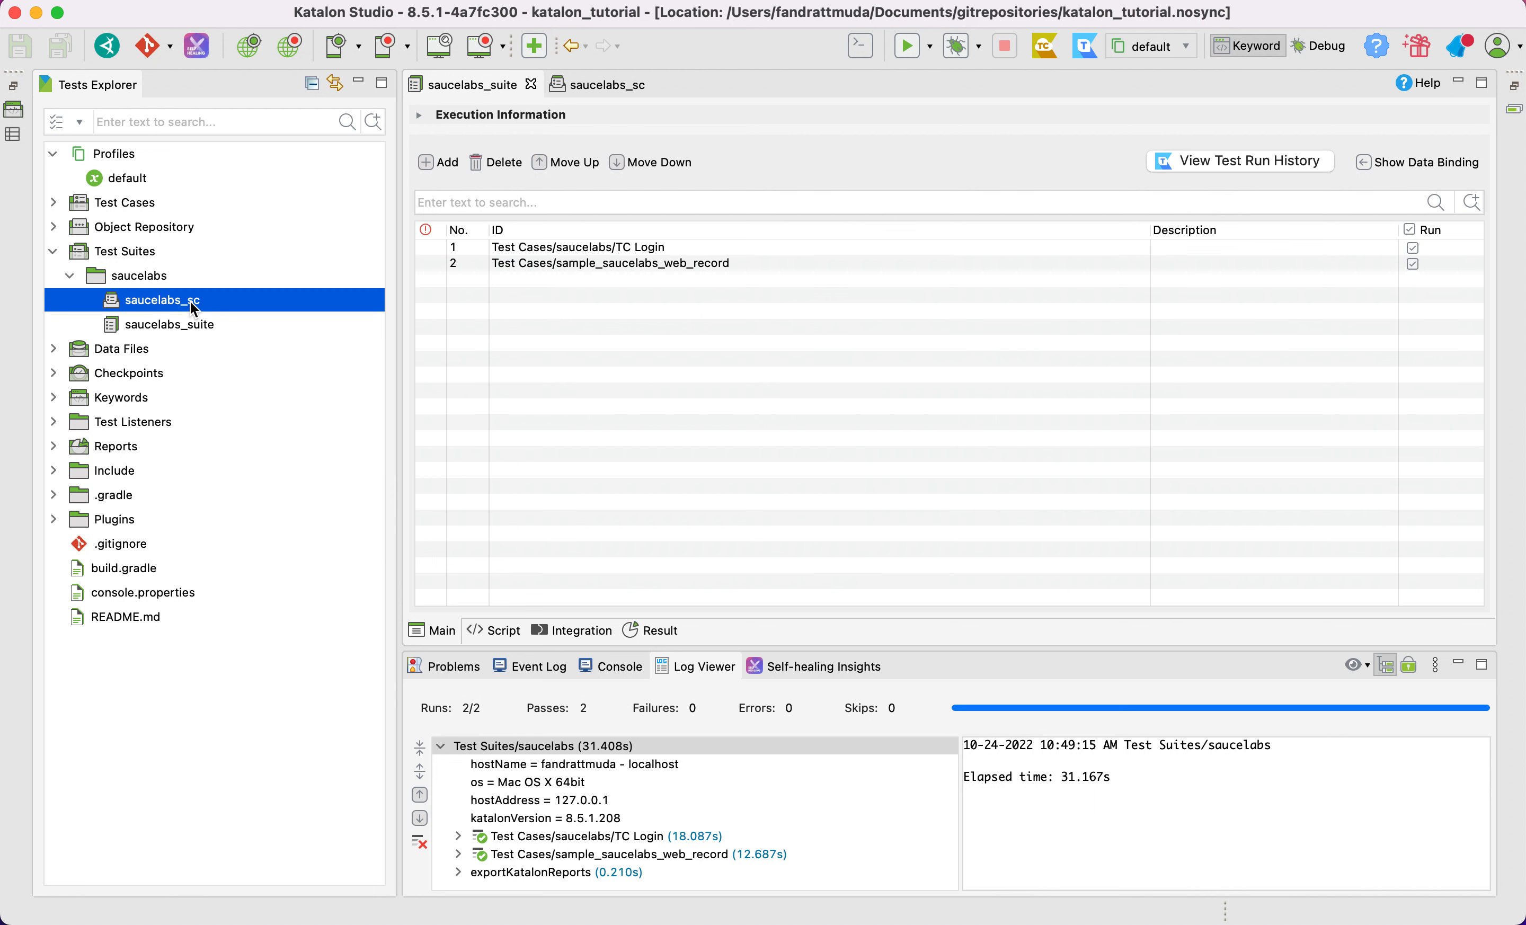
pyautogui.click(160, 277)
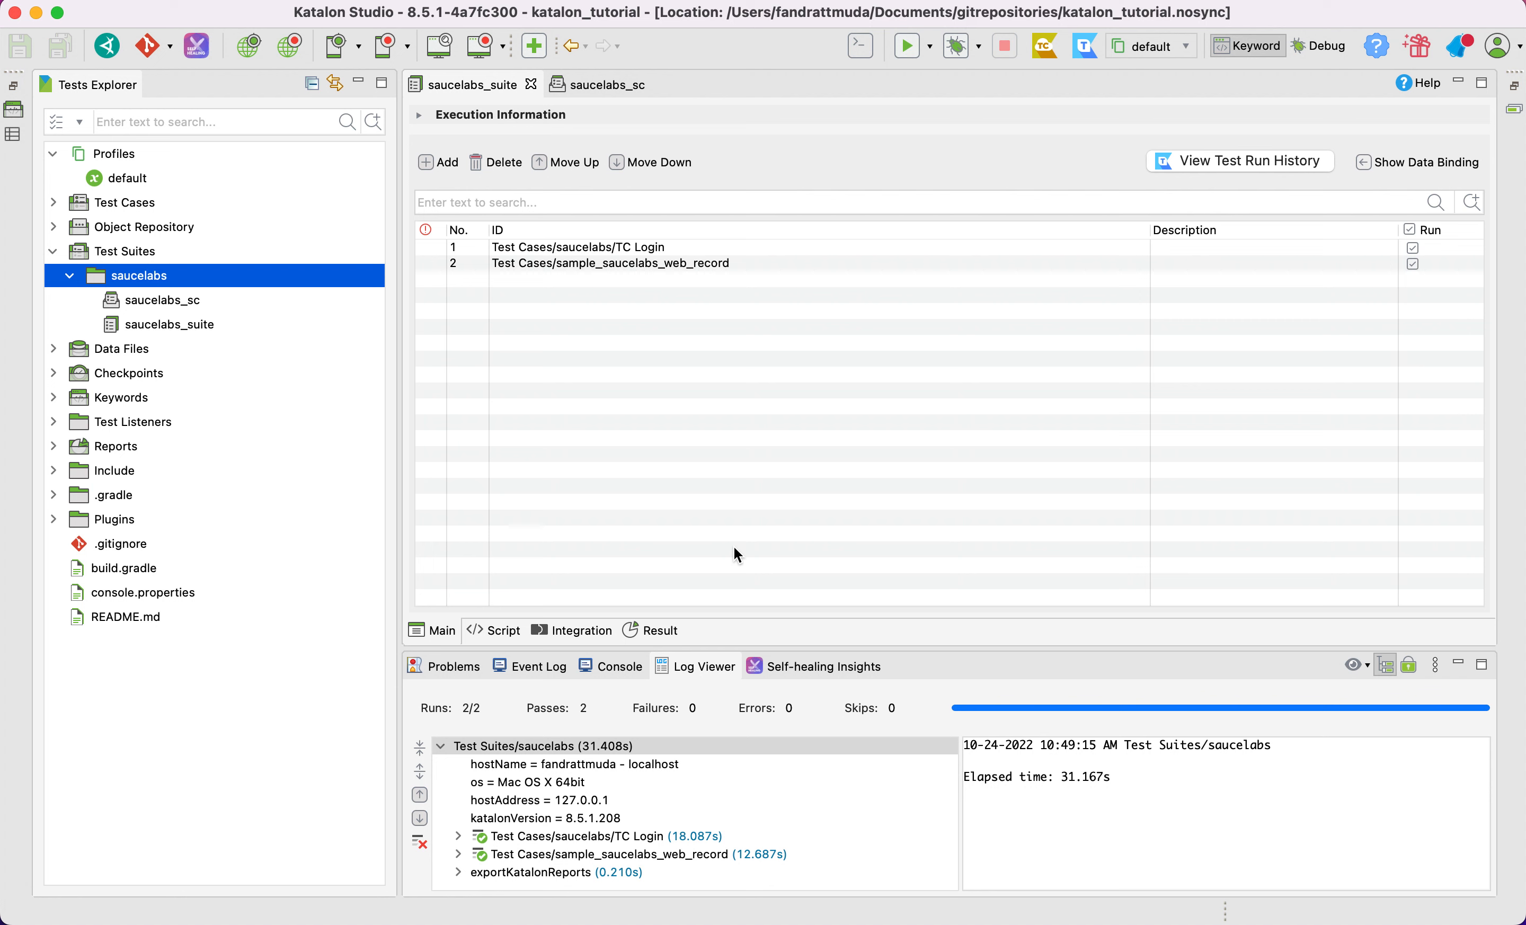
# Review the suite entries in saucelabs_sc and the test cases in saucelabs_suite, ending on the collection
pyautogui.click(589, 86)
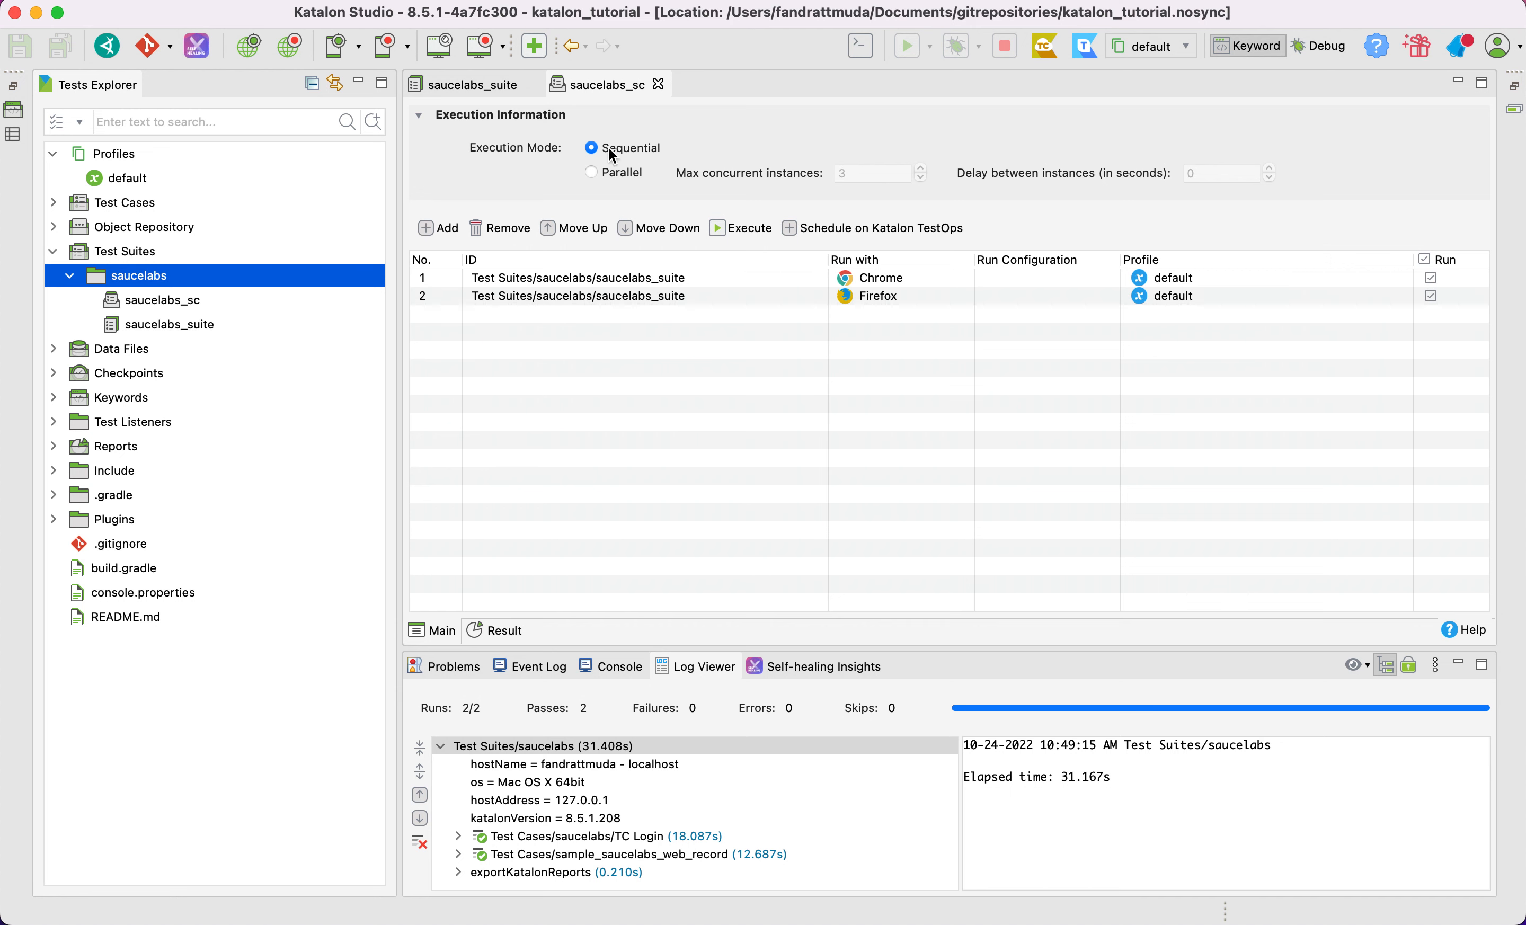
pyautogui.click(482, 96)
pyautogui.click(624, 83)
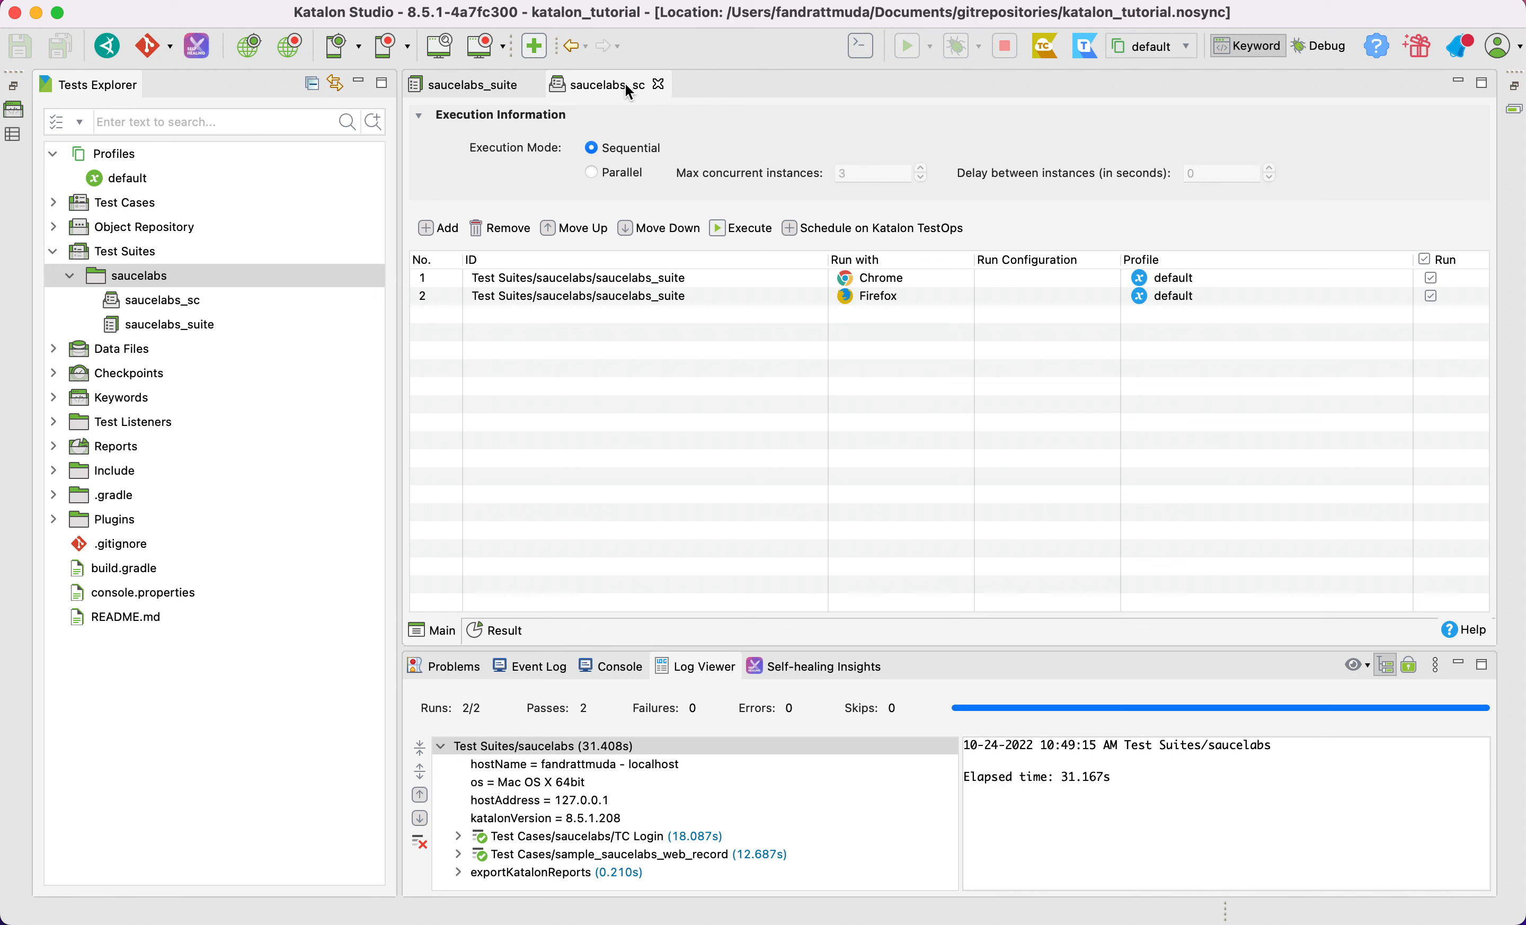